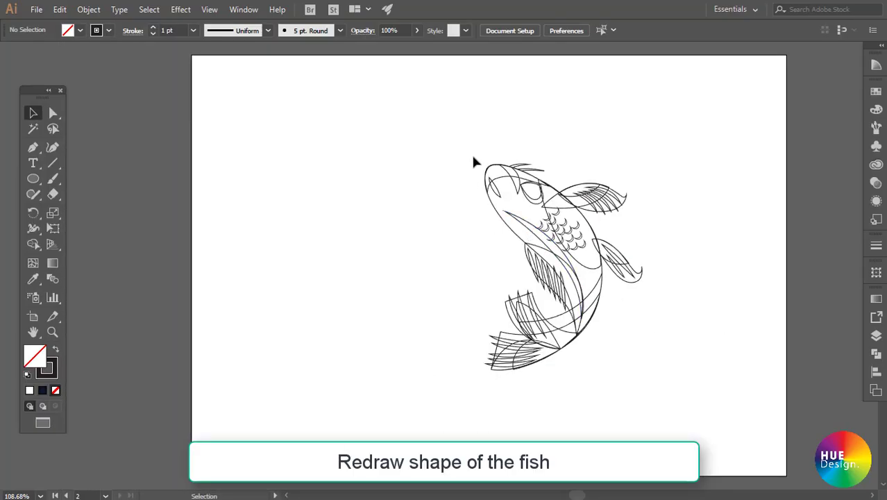
Fill the whole koi sketch group with white (255/255/255), then deselect it
left_click_drag(457, 145, 652, 408)
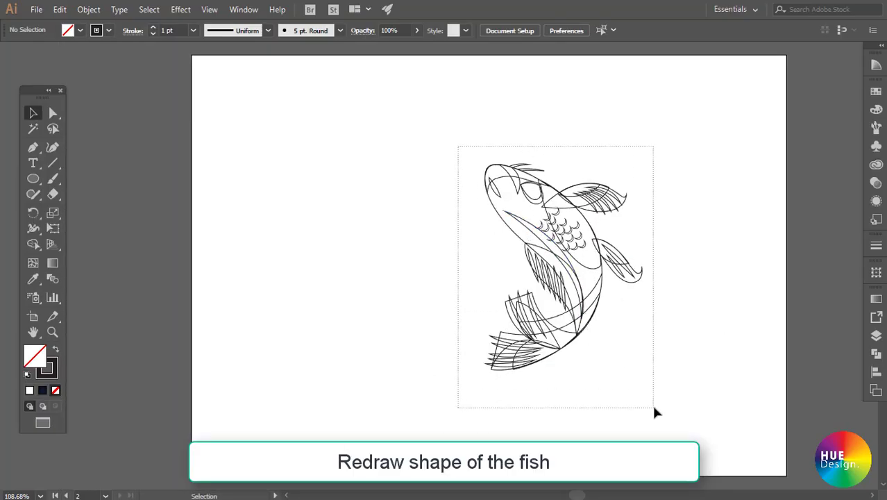
left_click(877, 110)
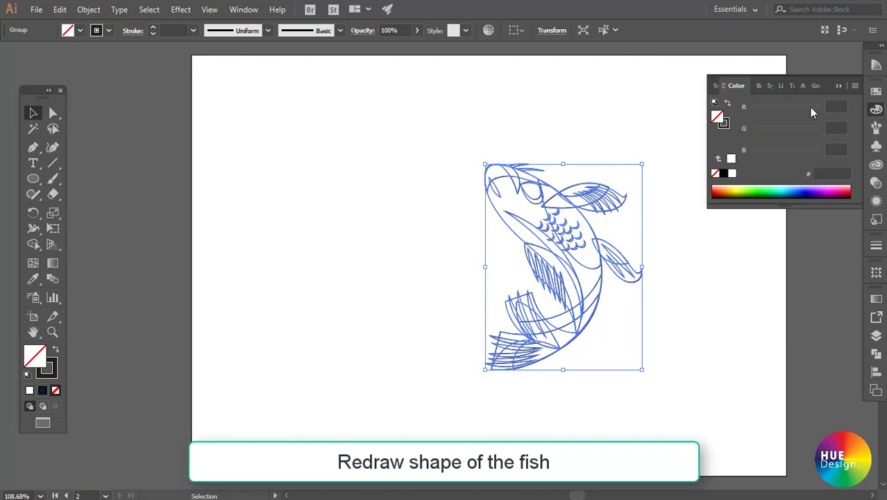
left_click(732, 159)
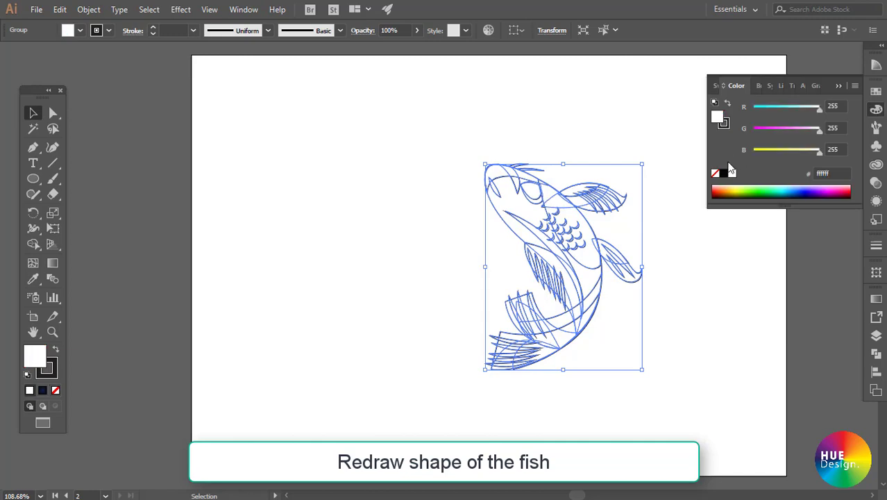
left_click(720, 239)
left_click(838, 86)
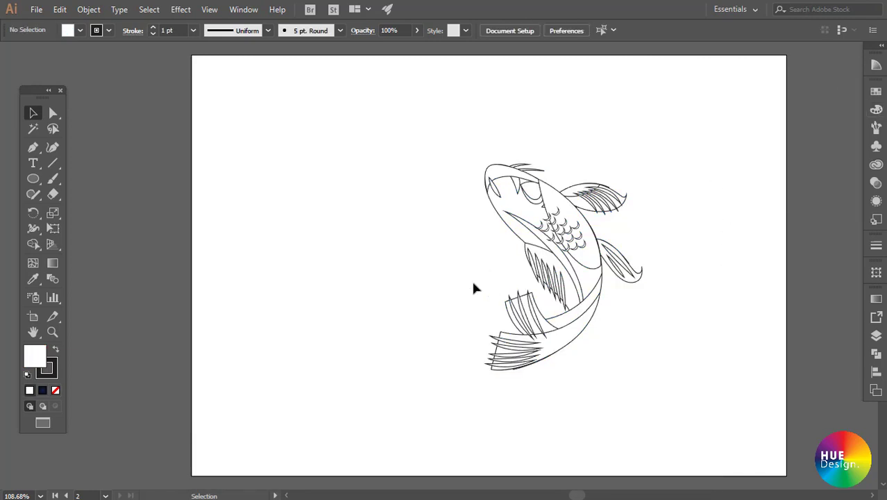
Draw an artboard-sized rectangle and give it a dark-blue radial gradient fill
left_click_drag(31, 183, 61, 177)
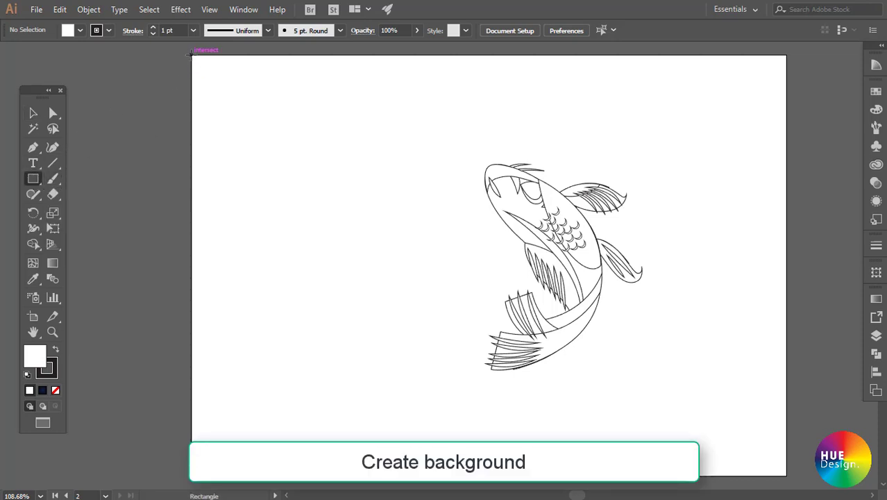
left_click_drag(192, 56, 785, 474)
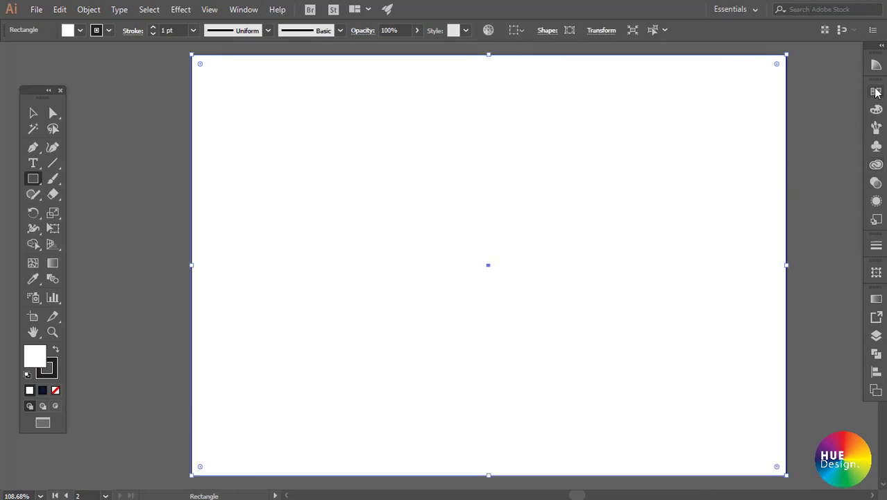
left_click(876, 92)
left_click(816, 135)
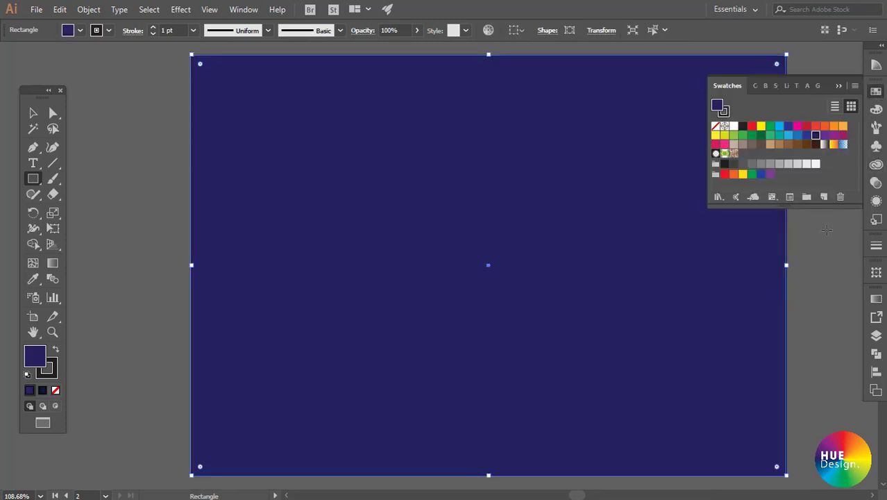
left_click(876, 299)
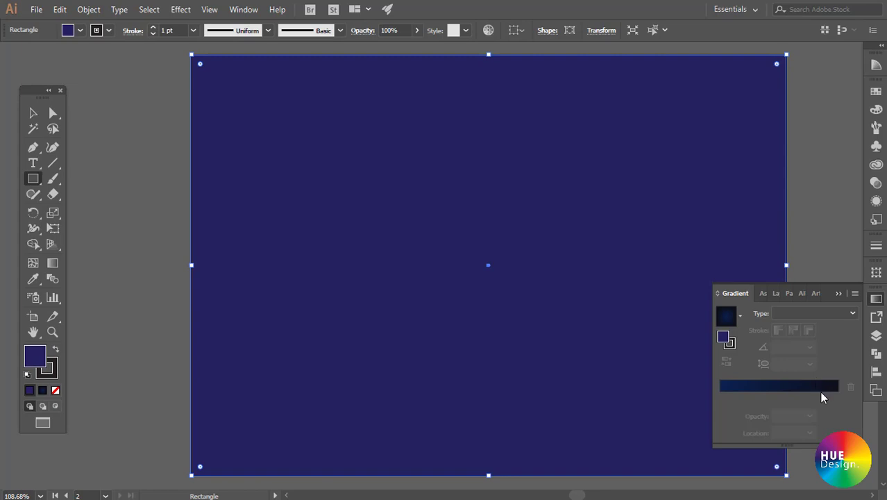
left_click(821, 387)
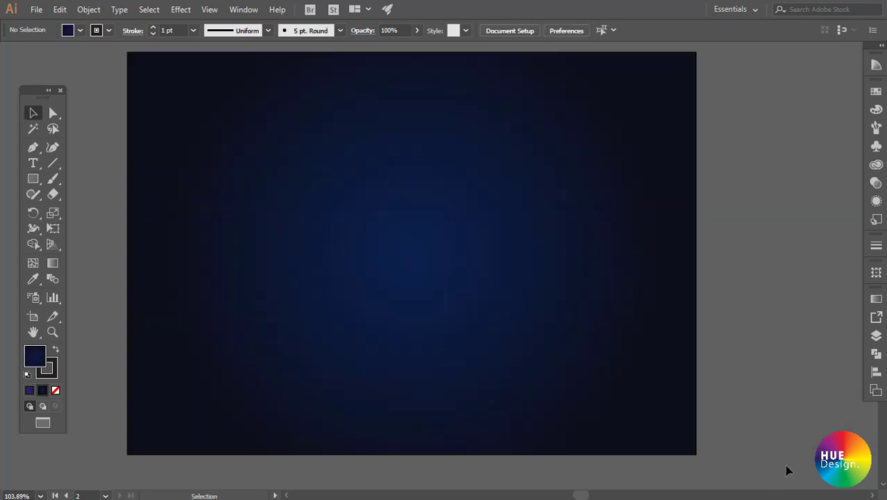
Send the navy background rectangle behind the koi and lock it
left_click(635, 231)
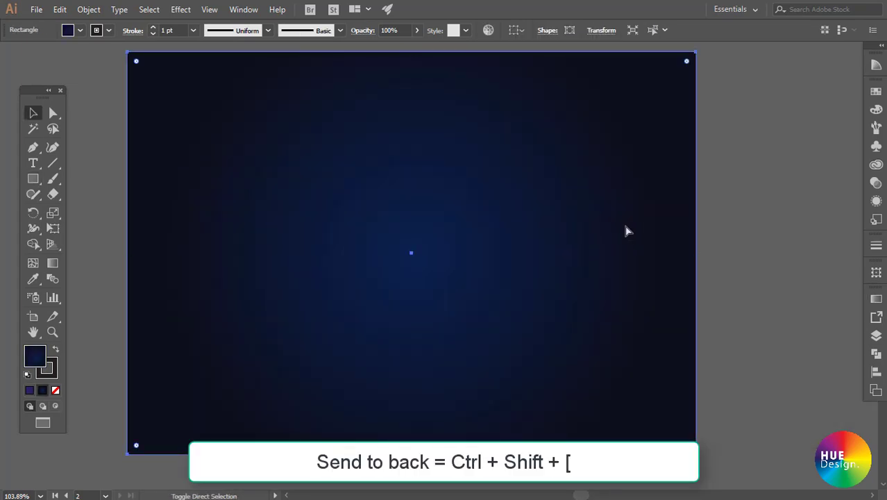
key("ctrl+shift+bracketleft")
left_click(723, 196)
scroll(505, 266, "up", 1)
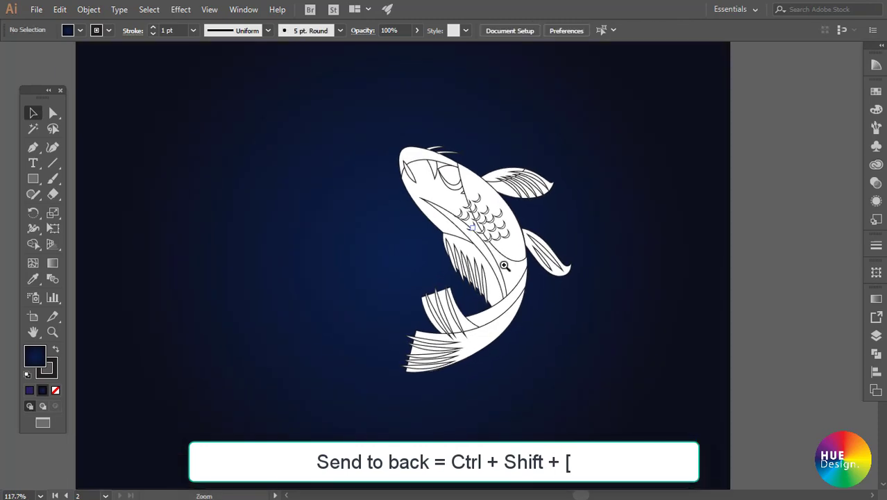
scroll(504, 266, "up", 1)
left_click(481, 232)
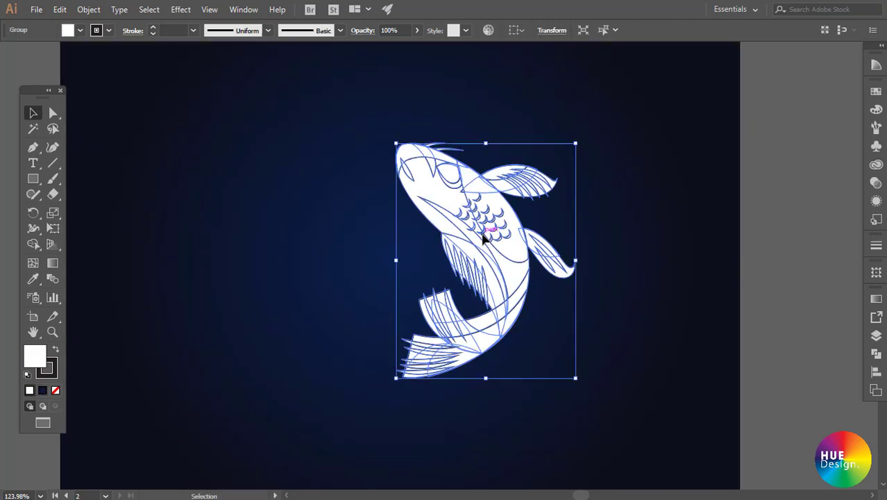
left_click(670, 238)
left_click(89, 9)
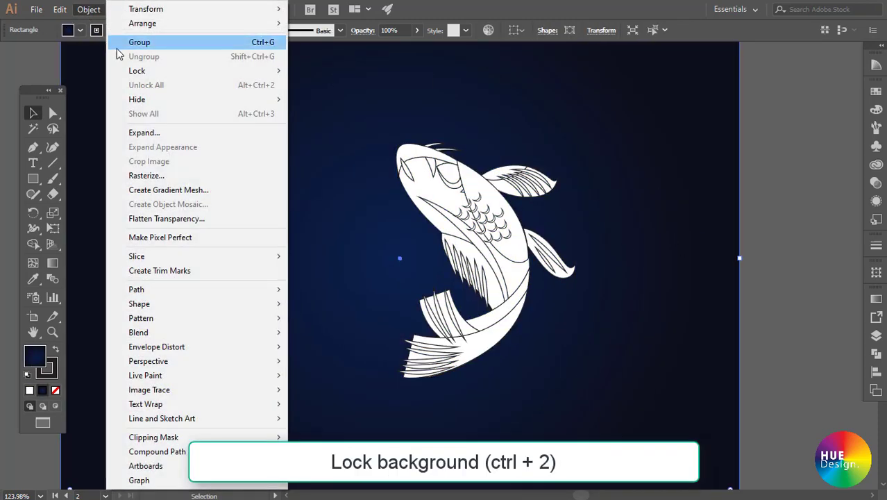
mouse_move(137, 71)
left_click(313, 74)
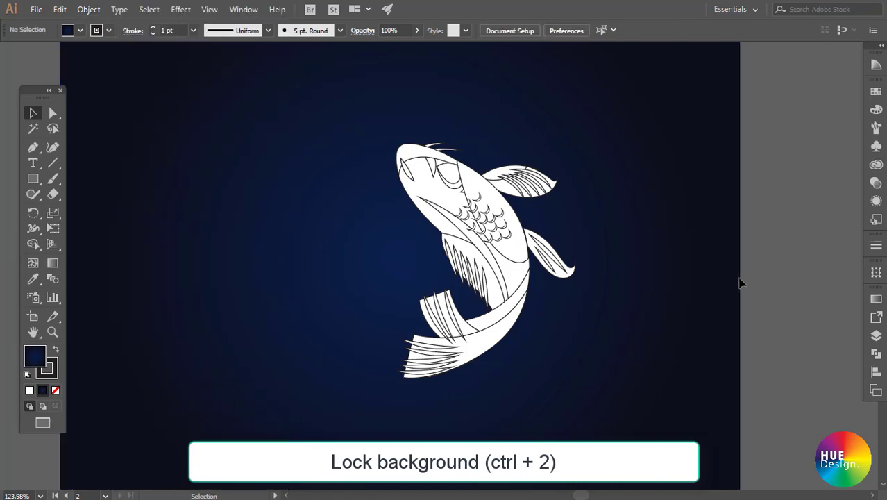
Hide the koi's scale and fin-ray lines with Ctrl+3
scroll(460, 190, "up", 1)
left_click(423, 188)
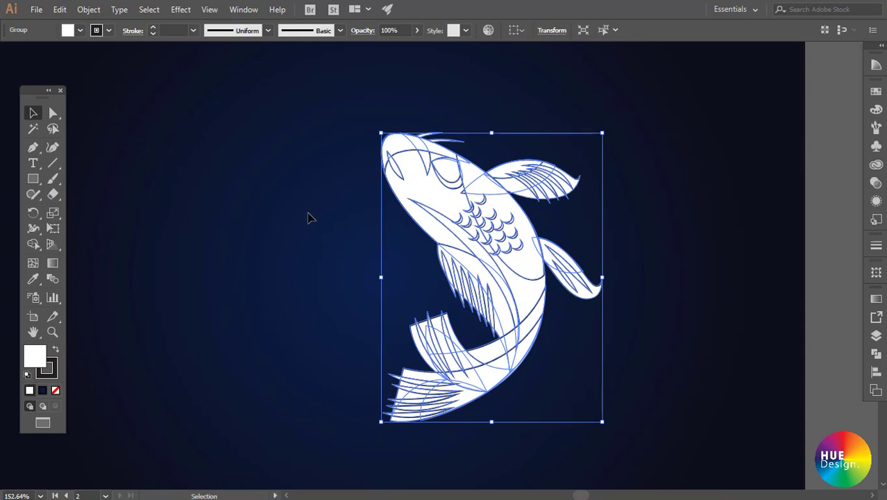
key("ctrl+shift+a")
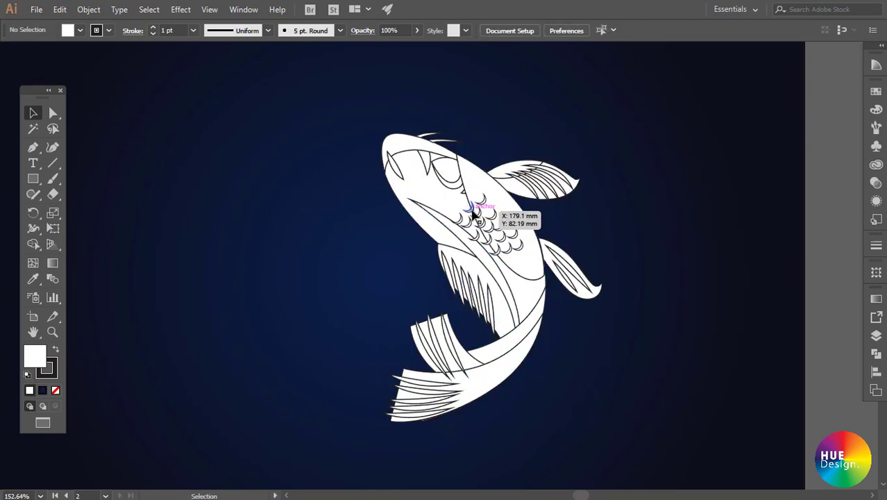
left_click(472, 212)
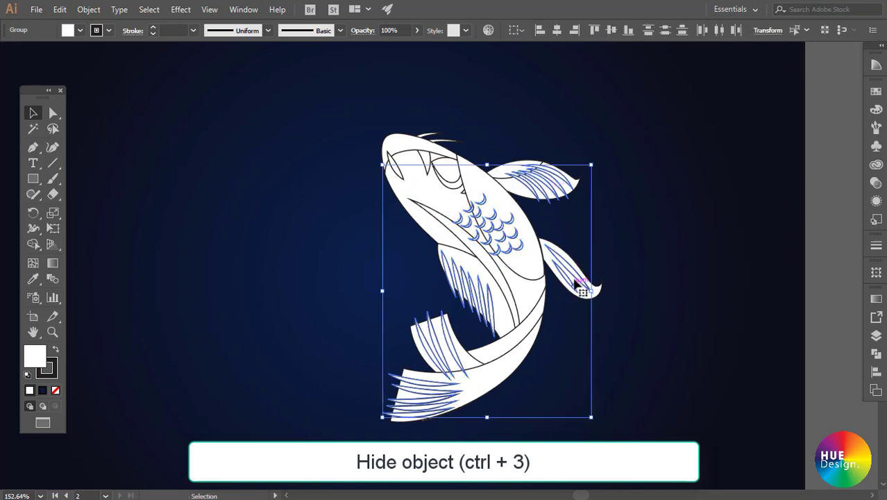
key("ctrl+3")
Adjust the tail fin shape's stacking order with Ctrl+[ and Ctrl+]
left_click(486, 227)
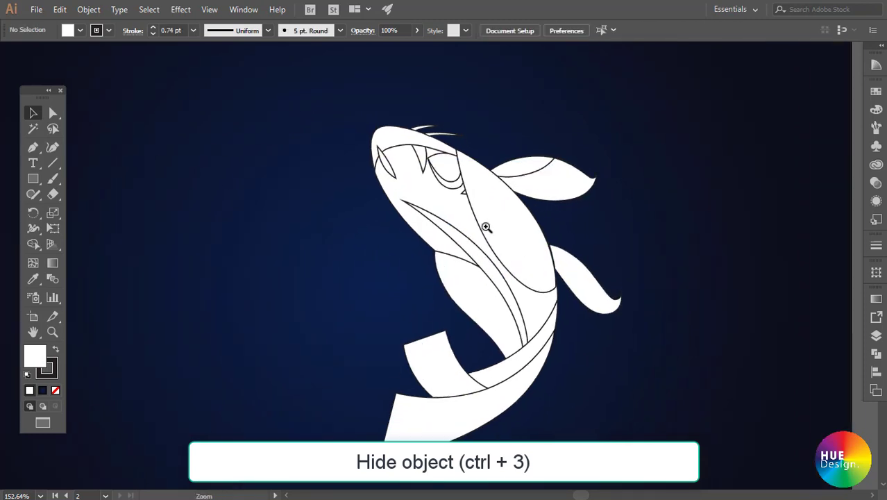
key("v")
left_click(439, 261)
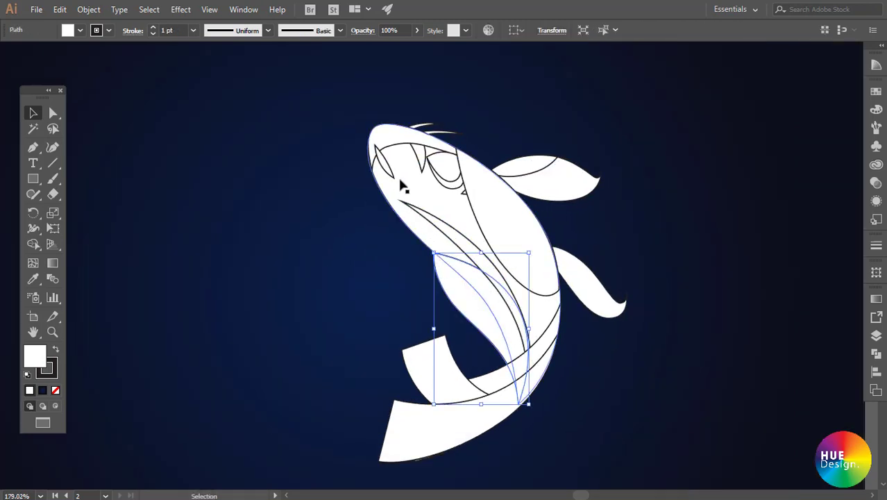
left_click(471, 451)
left_click(406, 420)
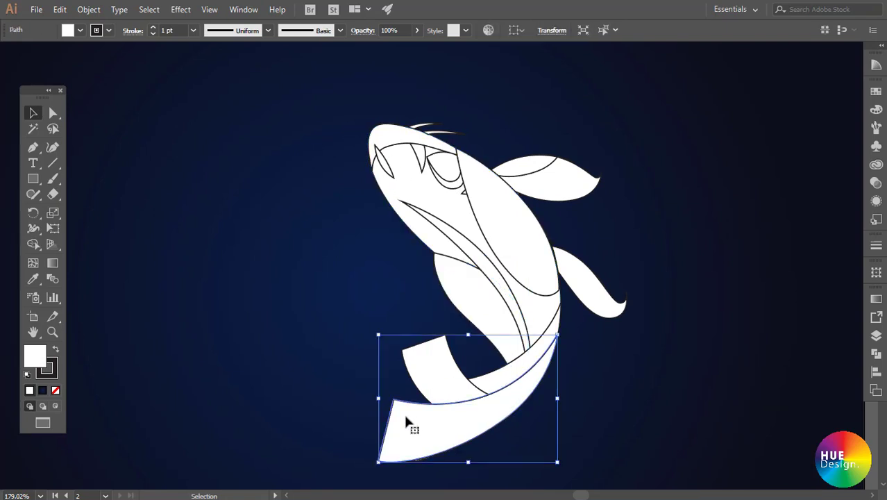
key("a")
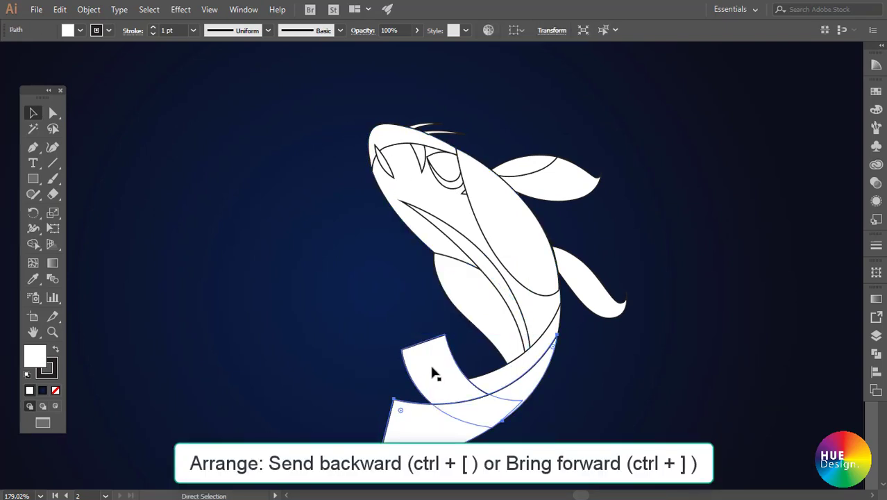
key("ctrl+bracketleft")
key("ctrl+bracketright")
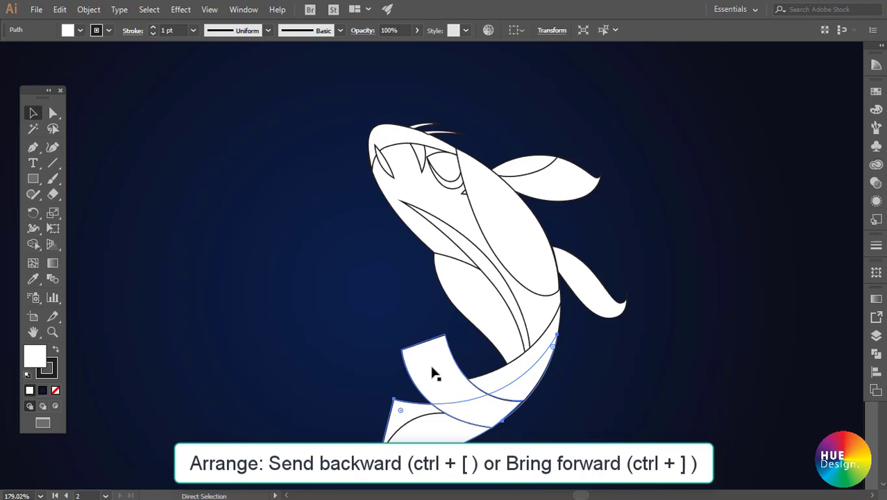
Send the upper and lower tail fin pieces backward to reveal their lines
left_click(433, 373)
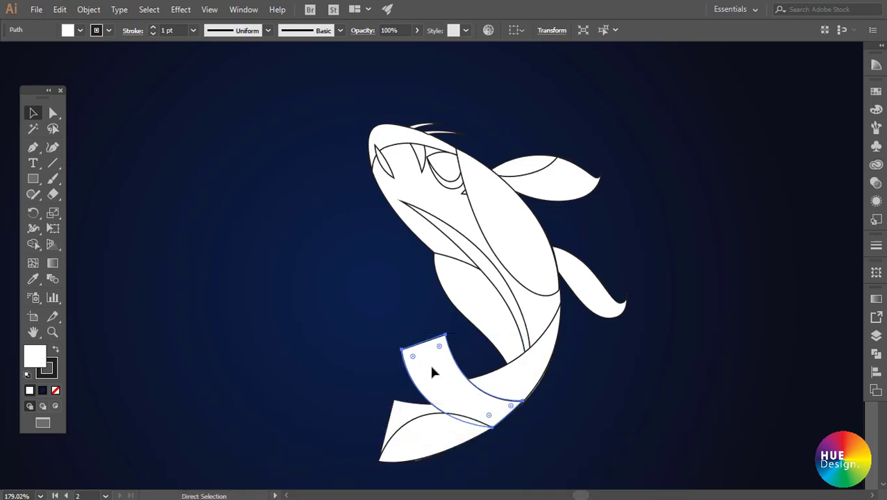
key("ctrl+bracketleft")
key("v")
left_click(608, 412)
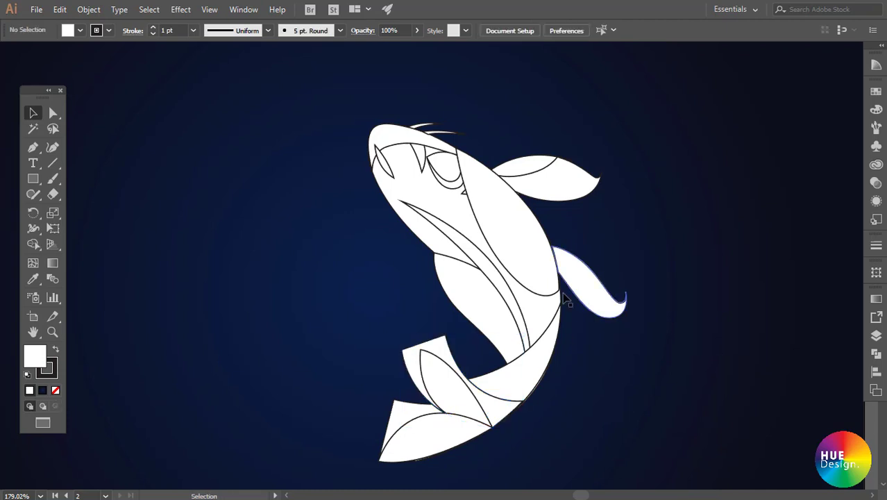
left_click(408, 437)
key("a")
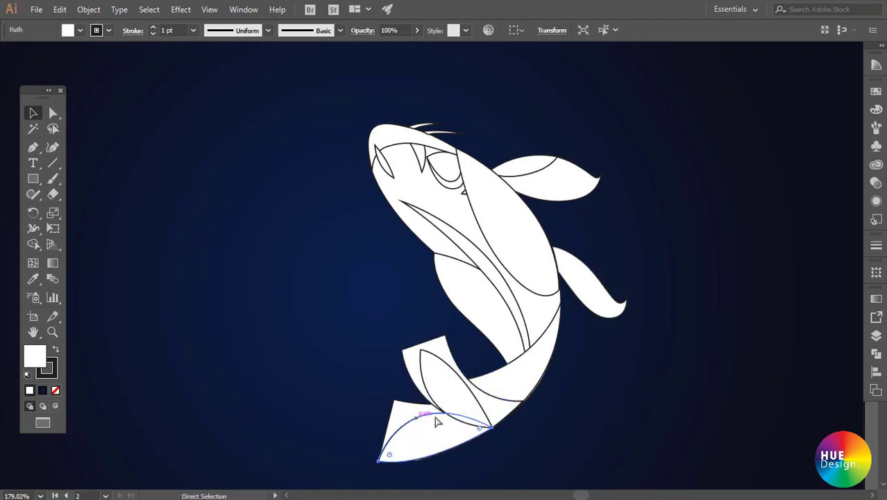
key("ctrl+bracketleft")
key("v")
left_click(559, 413)
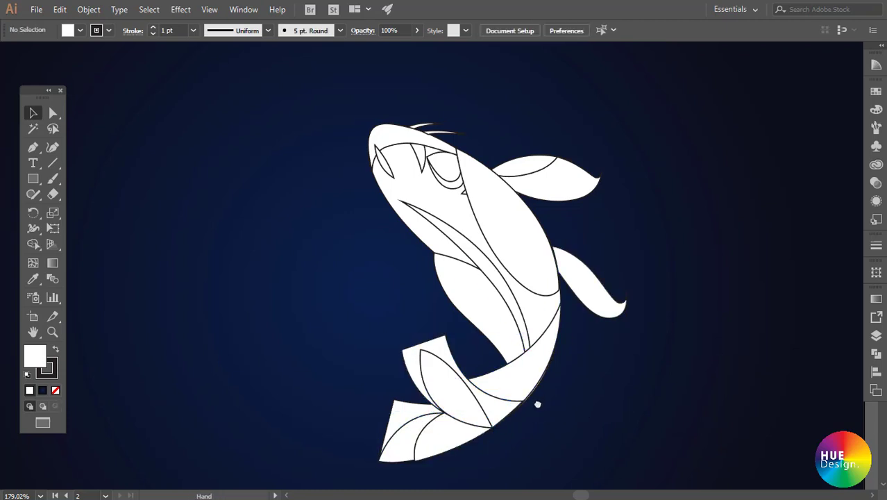
Send the top fin backward so its inner lines show, and check the lower side fin
left_click_drag(536, 402, 529, 416)
left_click_drag(534, 299, 517, 304)
left_click(458, 303)
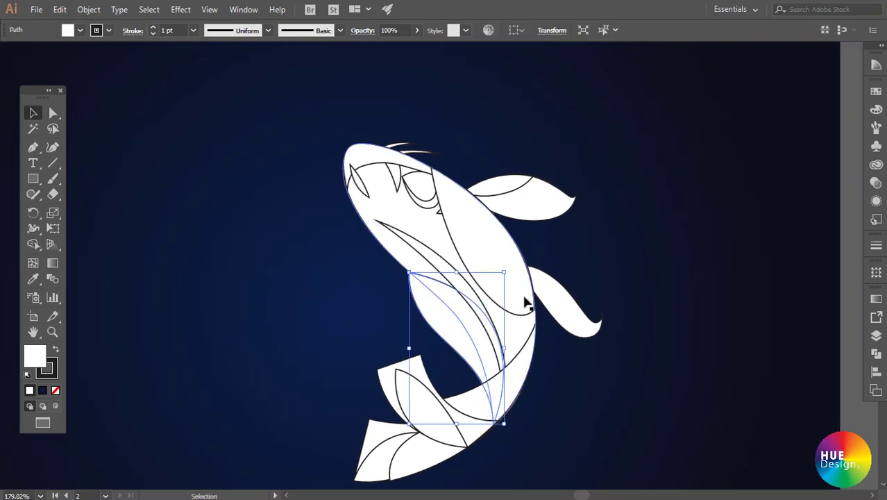
left_click(595, 285)
left_click(524, 190)
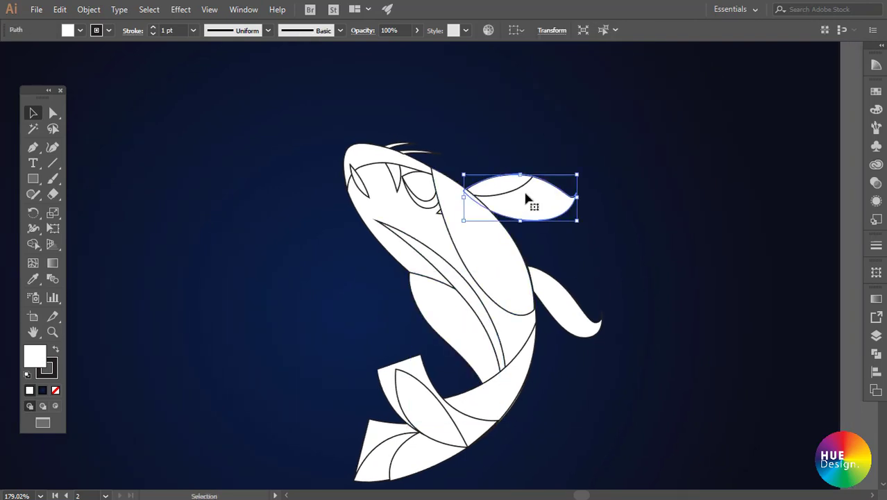
key("a")
key("ctrl+bracketleft")
left_click(679, 275)
key("v")
left_click(581, 317)
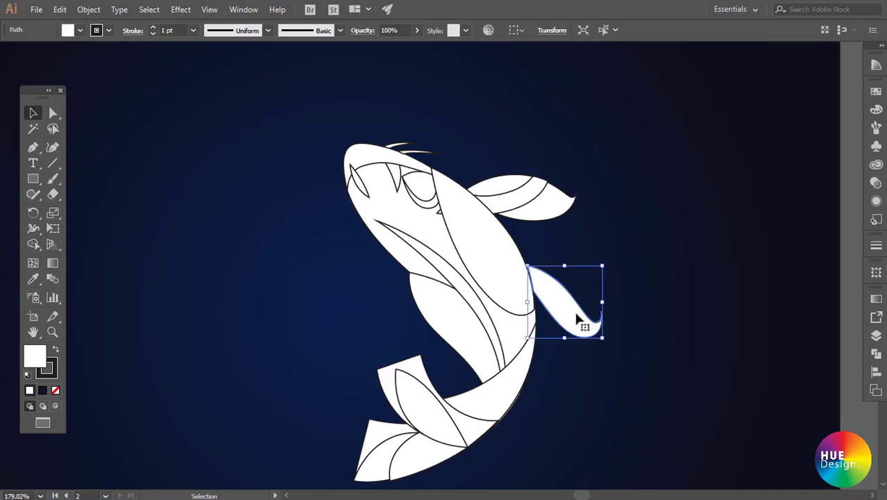
key("a")
key("v")
left_click(672, 303)
Send the large body piece back behind the eye lines and upper fin
left_click(506, 254)
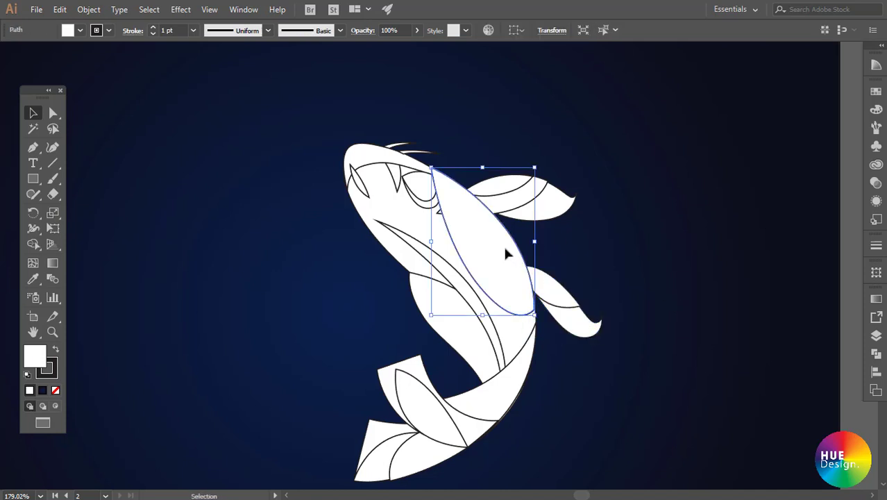
key("a")
key("ctrl+bracketleft")
key("ctrl+bracketleft")
key("ctrl+bracketleft")
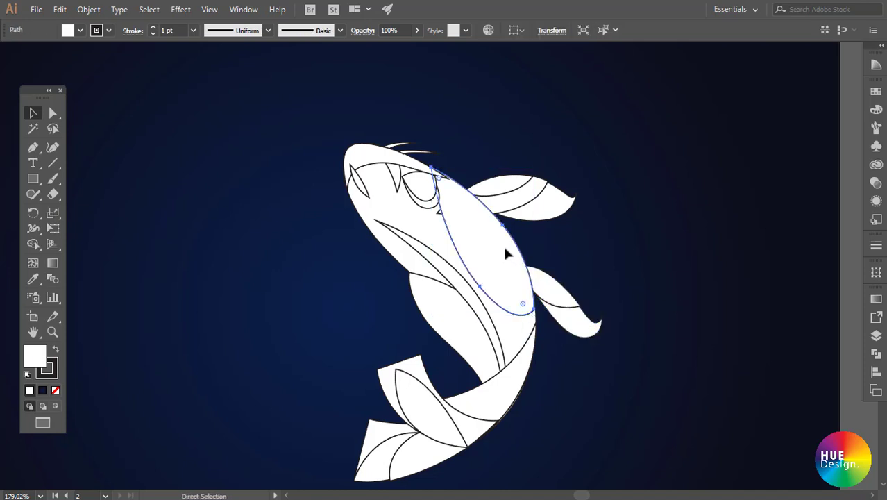
key("ctrl+bracketleft")
key("ctrl+bracketleft")
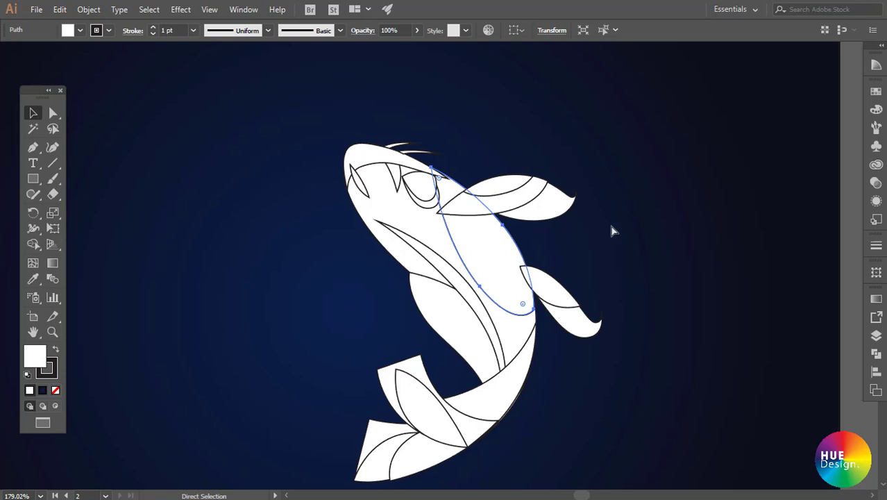
key("v")
left_click(612, 232)
scroll(593, 268, "down", 1)
scroll(622, 308, "down", 1)
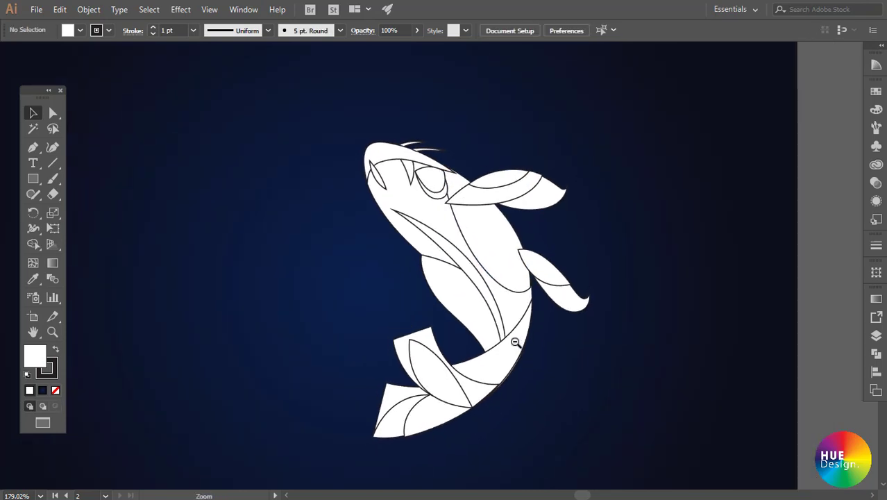
left_click(465, 291)
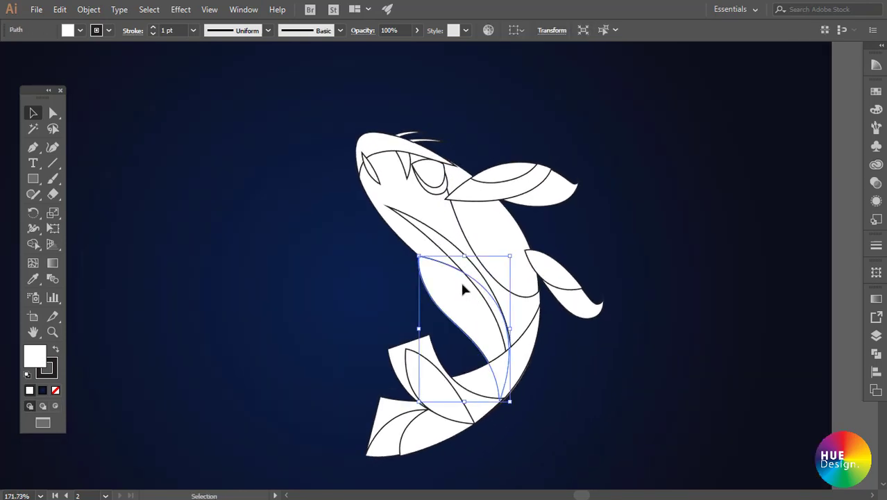
left_click(327, 221)
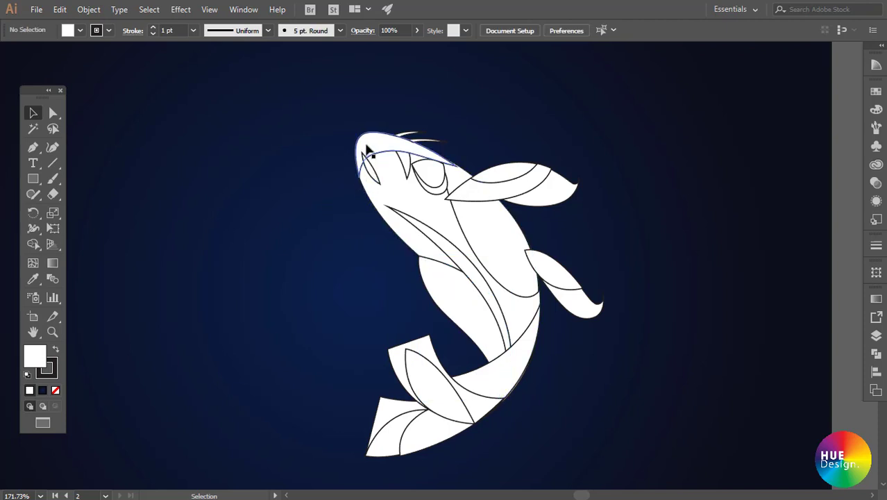
Inspect the small head path and eye outline, and reframe the whole fish
left_click(402, 158)
key("a")
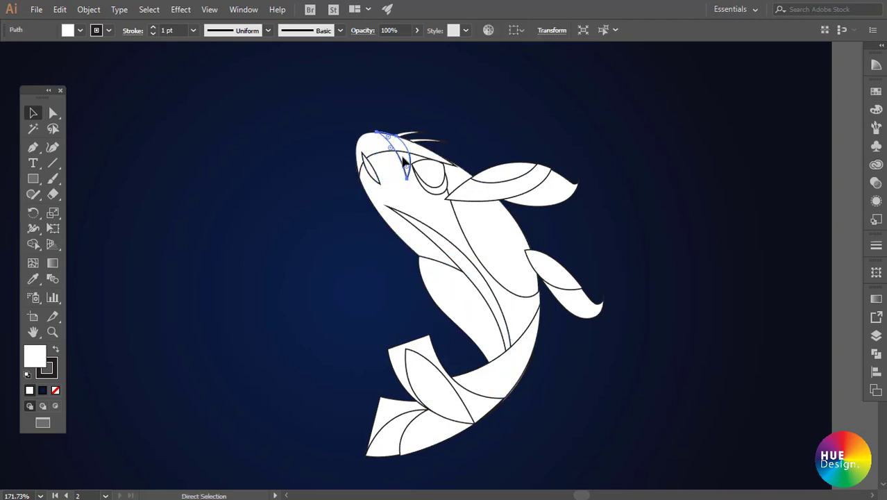
left_click(564, 107)
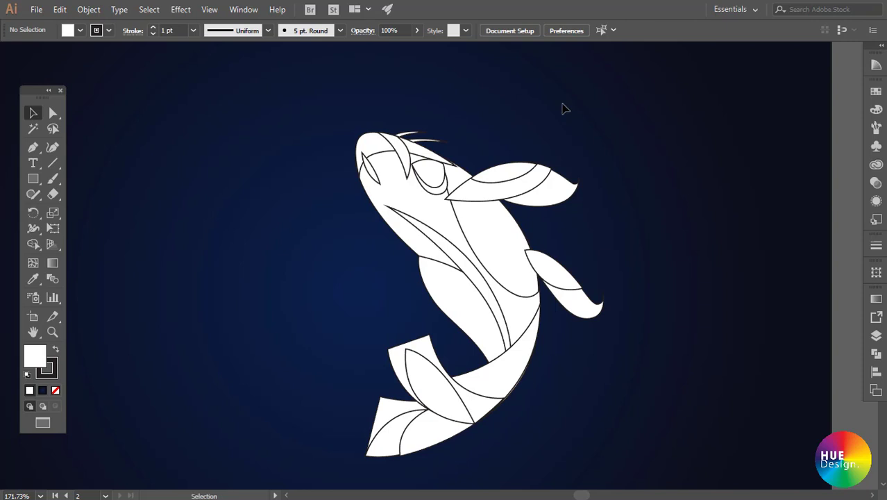
left_click(435, 173)
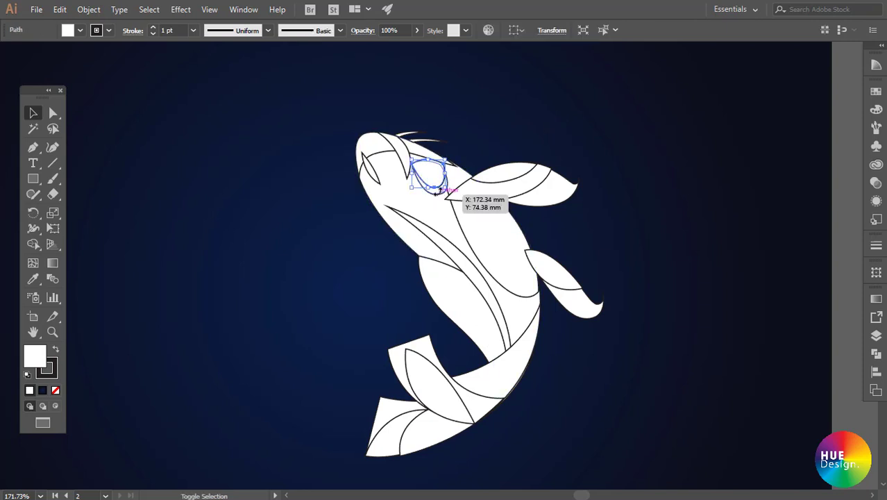
left_click(594, 197)
scroll(381, 142, "up", 2)
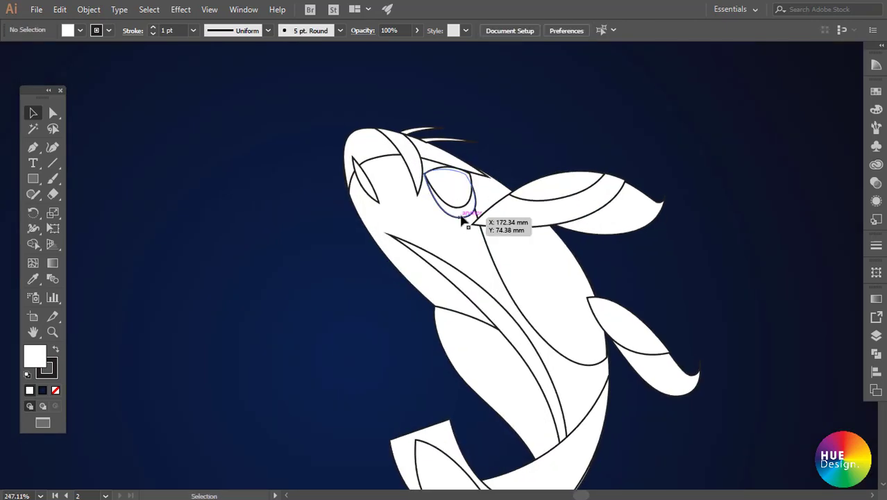
left_click(463, 218)
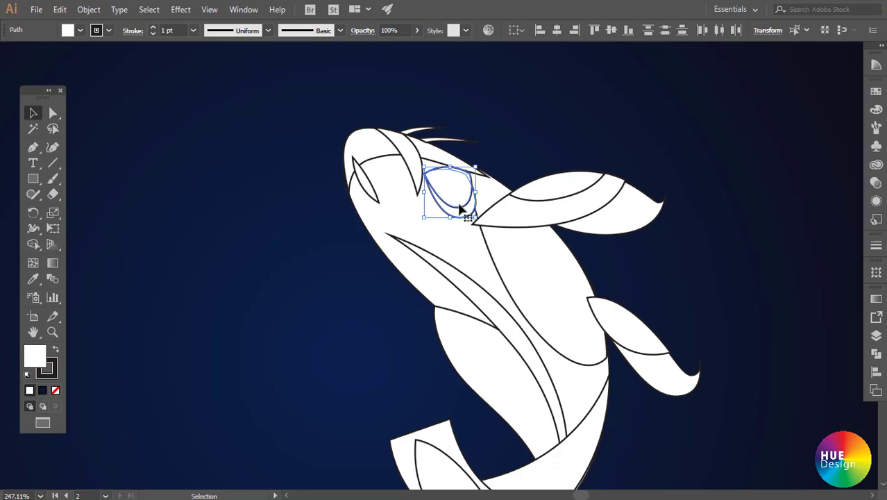
left_click(545, 143)
scroll(614, 322, "down", 2)
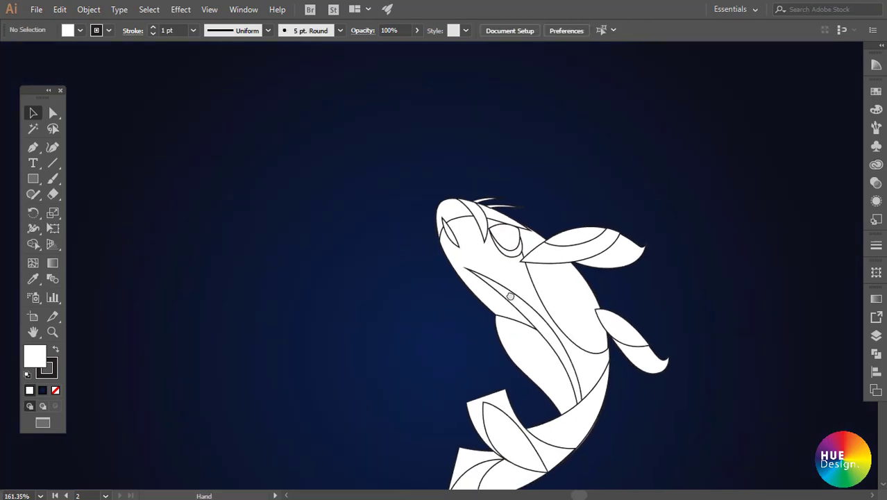
left_click_drag(511, 297, 326, 201)
scroll(327, 201, "up", 1)
Apply a radial gradient to the koi's main body piece
left_click_drag(626, 195, 719, 218)
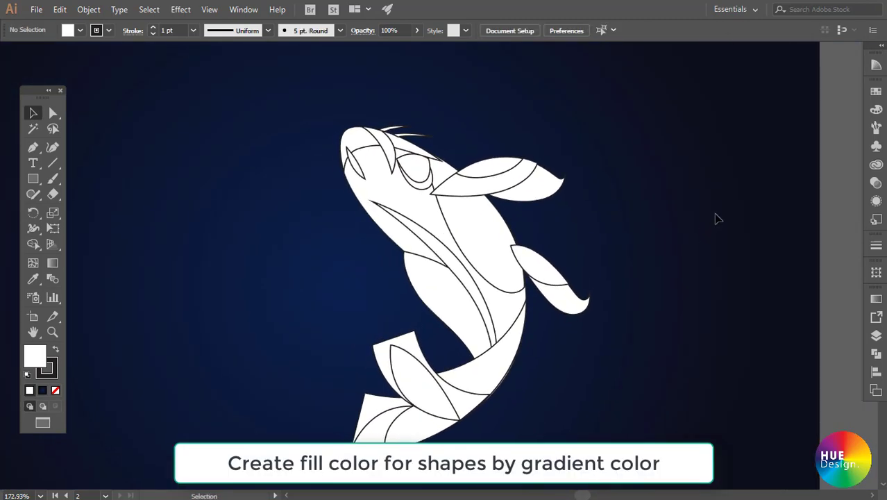
left_click(413, 209)
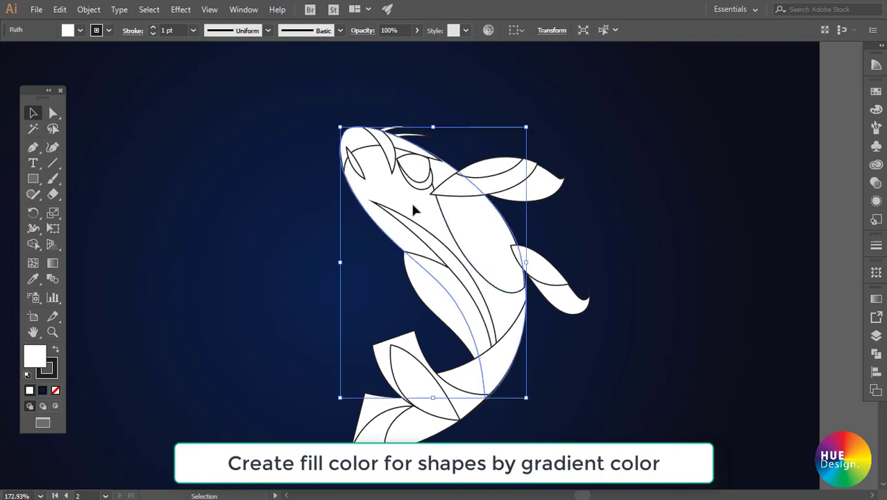
left_click(876, 185)
left_click(876, 300)
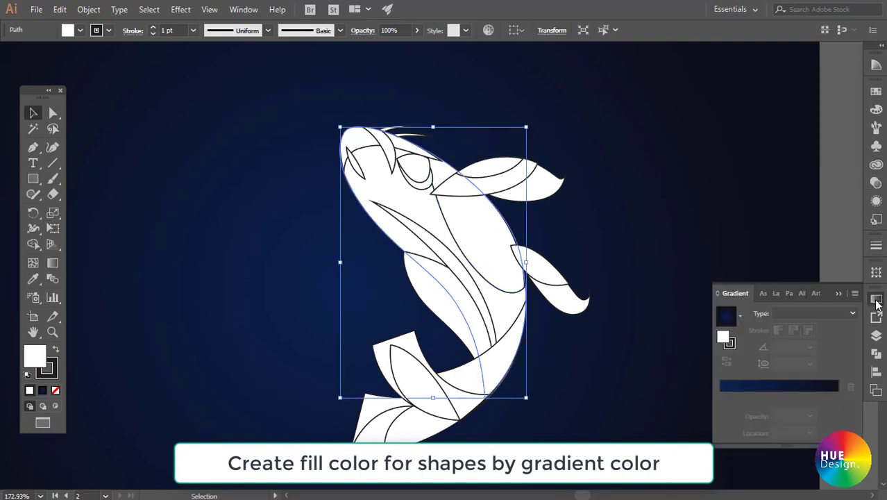
left_click(731, 388)
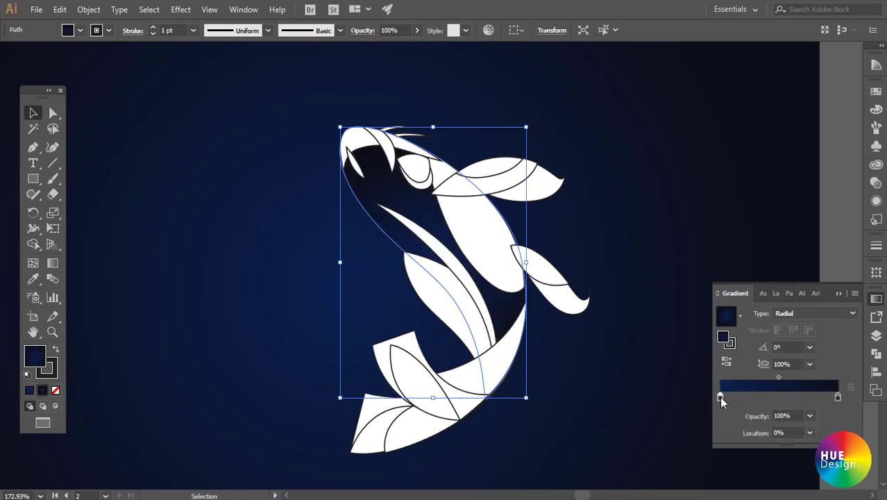
Set the gradient's end stop to cyan 00fffe
double_click(720, 397)
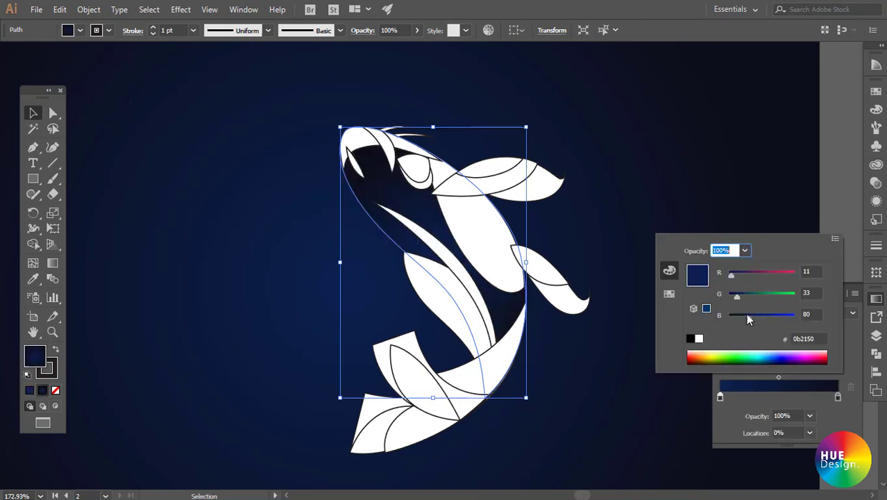
left_click(837, 397)
double_click(837, 397)
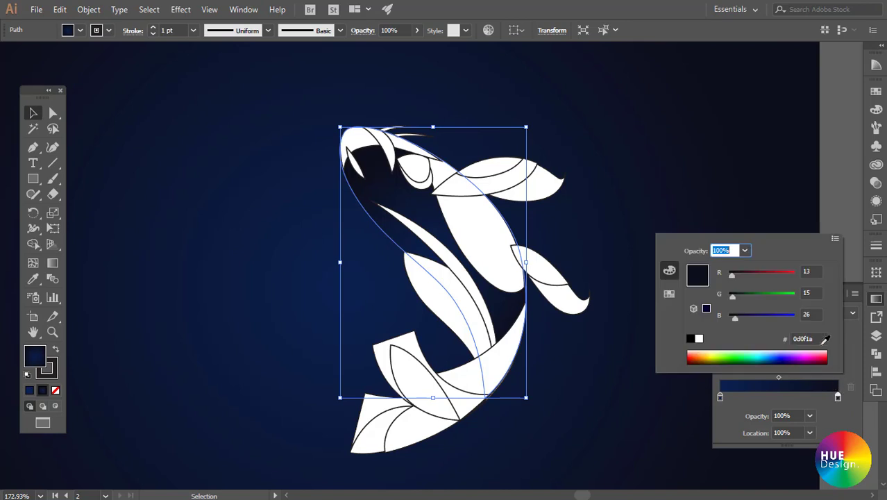
left_click(787, 318)
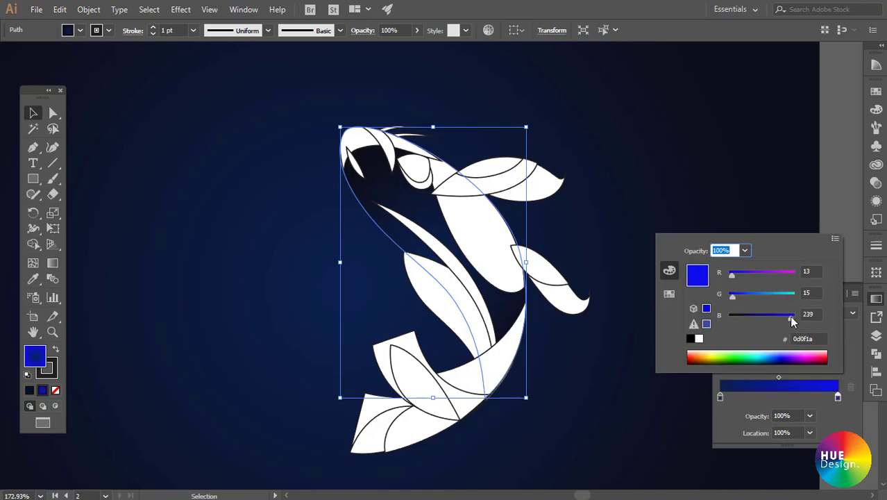
left_click_drag(796, 320, 797, 317)
left_click(794, 296)
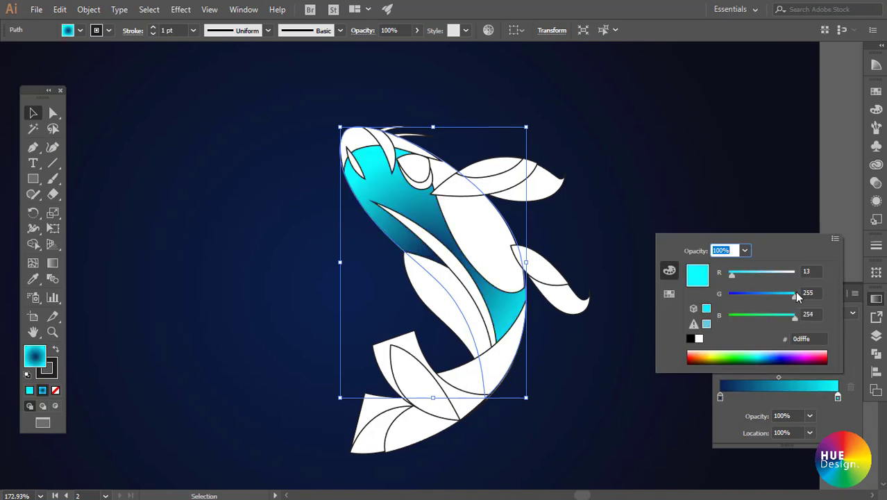
left_click_drag(733, 275, 726, 275)
Set the gradient's start stop to blue 007cfb
left_click(717, 395)
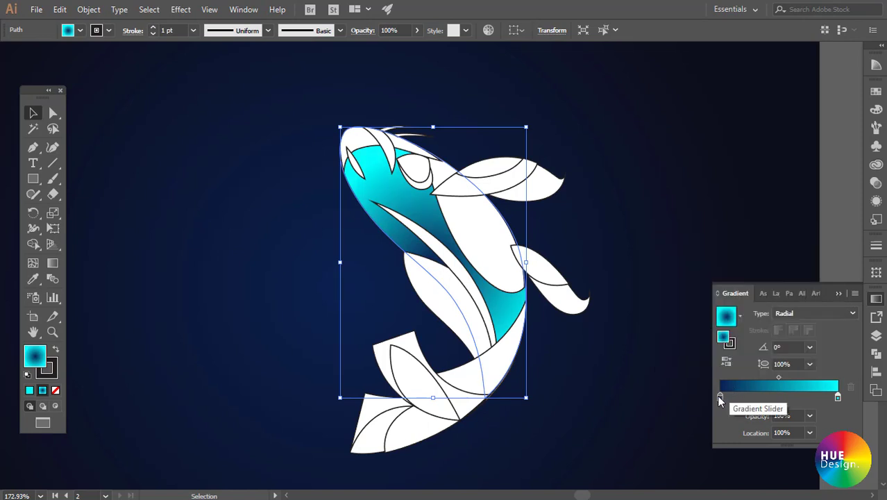
double_click(719, 396)
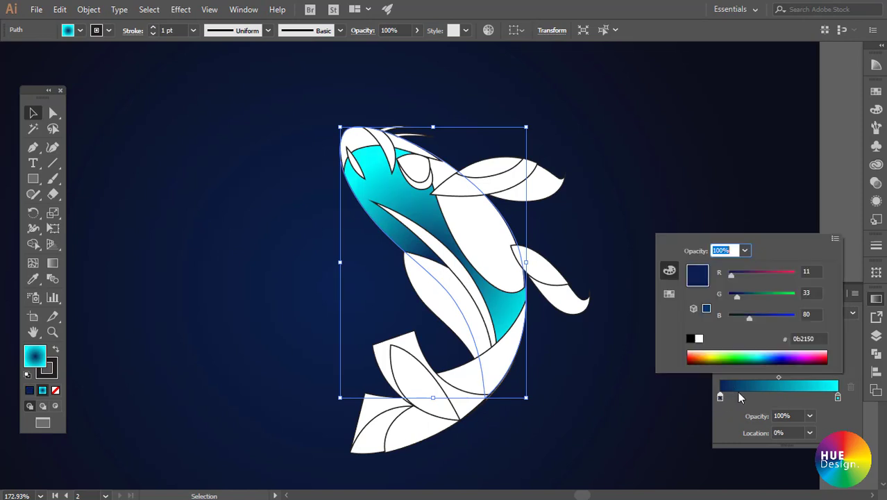
left_click(795, 317)
left_click(795, 294)
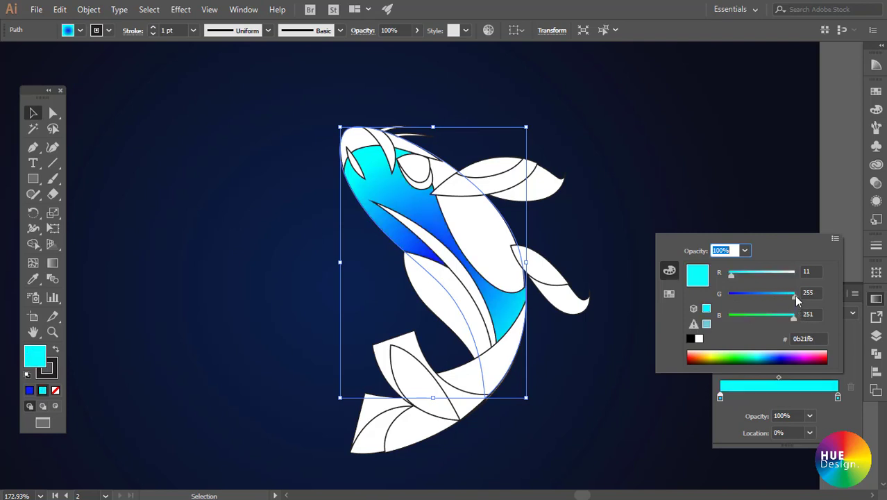
left_click(740, 274)
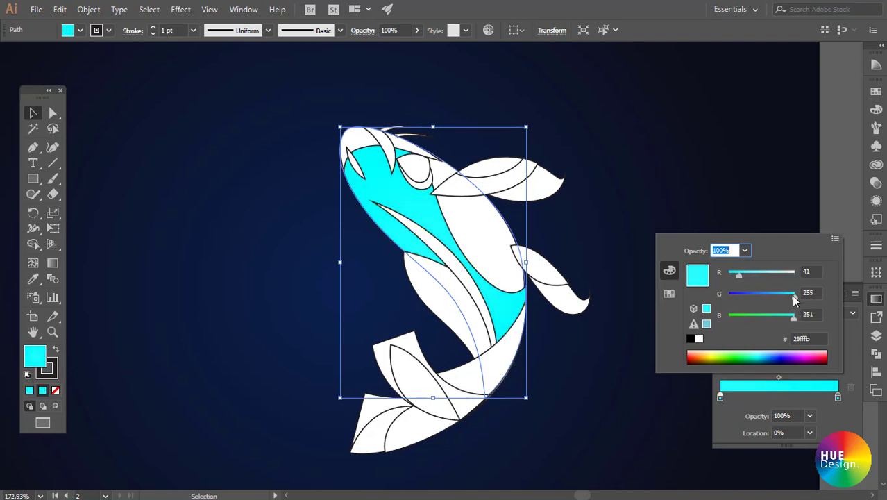
mouse_move(795, 297)
left_mouse_down()
mouse_move(773, 299)
mouse_move(725, 276)
left_mouse_up()
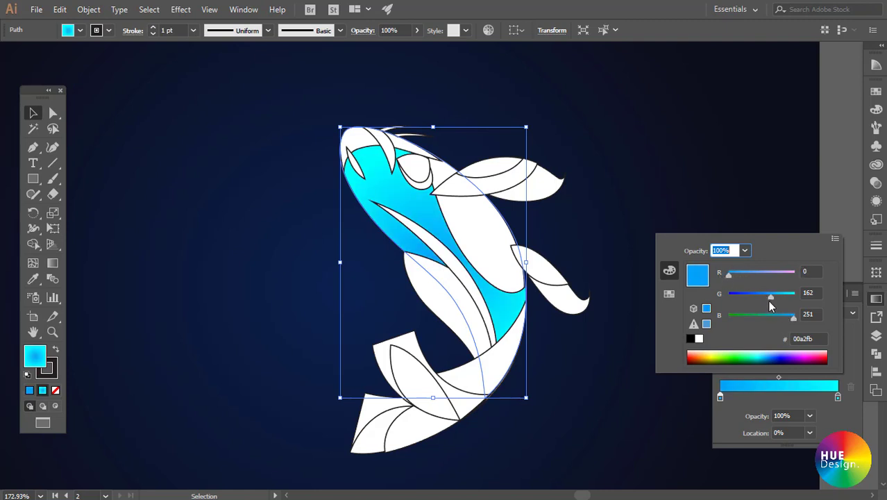
left_click_drag(763, 298, 759, 293)
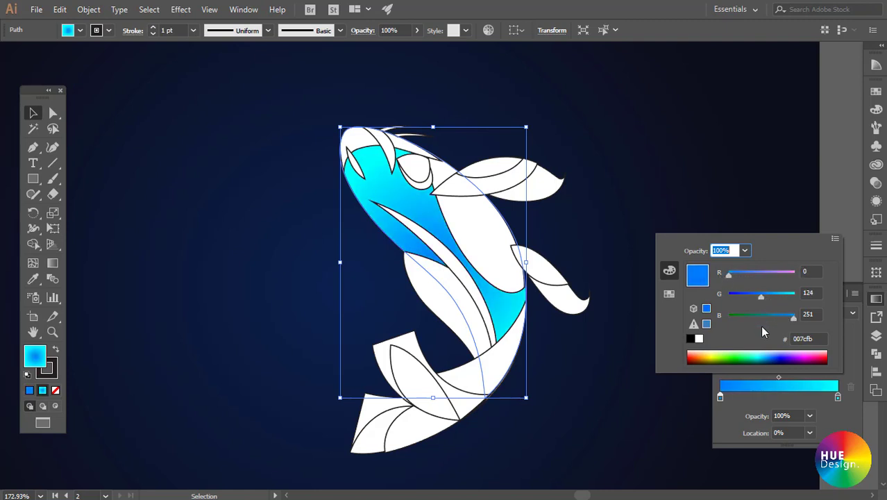
left_click(738, 405)
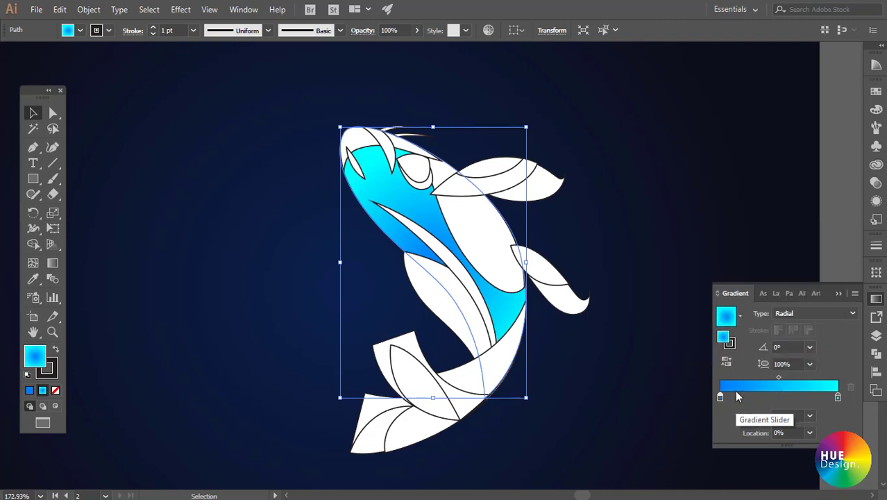
Squash the radial body gradient to a 50% aspect ratio
left_click(809, 364)
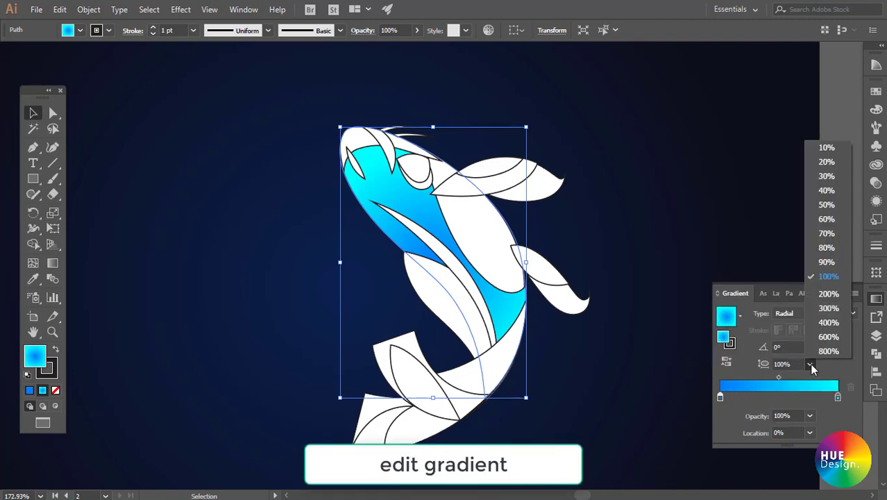
left_click(827, 205)
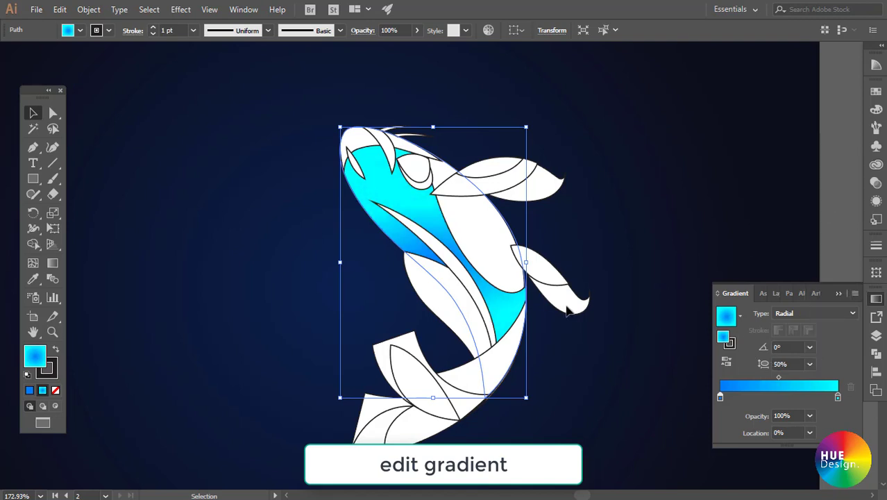
key("g")
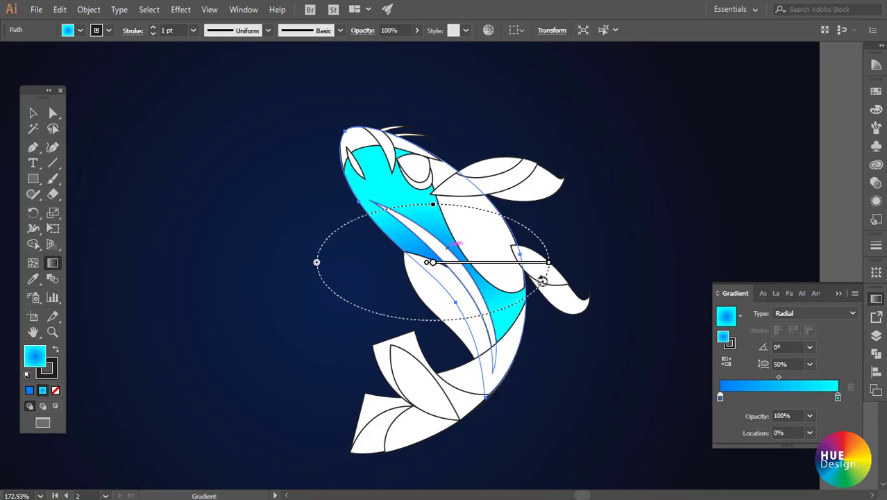
Rotate and stretch the gradient ellipse along the body to -52.3° and 35.9% aspect
left_click_drag(543, 285, 485, 359)
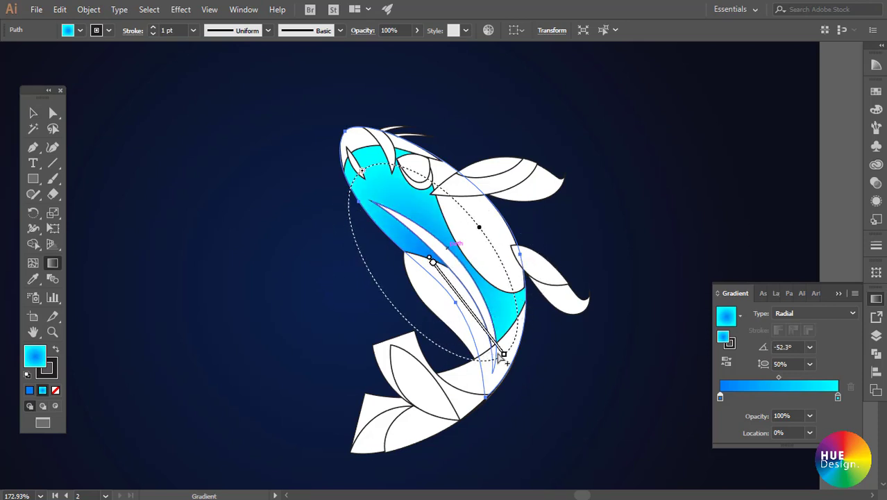
left_click_drag(504, 356, 511, 367)
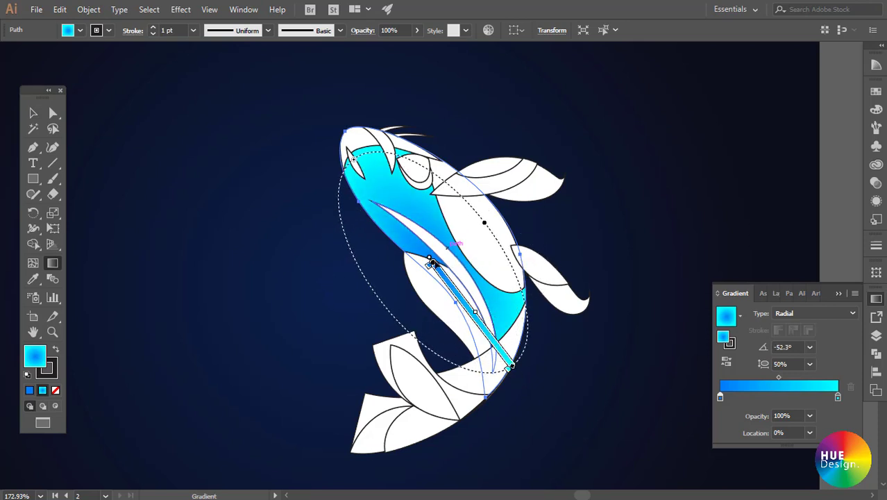
left_click_drag(431, 263, 440, 231)
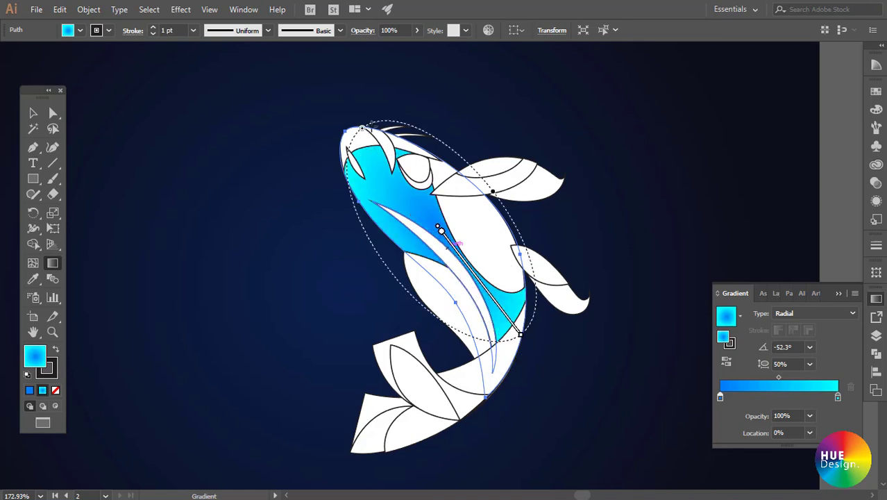
left_click_drag(362, 129, 358, 123)
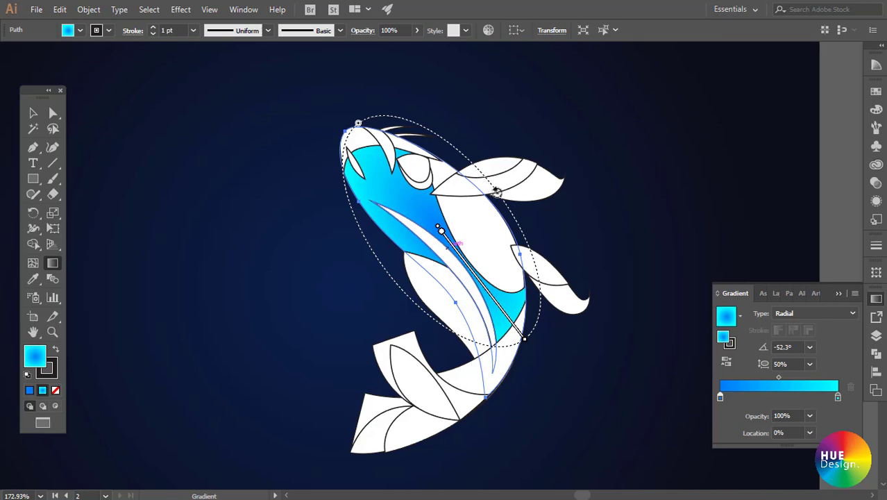
left_click_drag(495, 191, 485, 208)
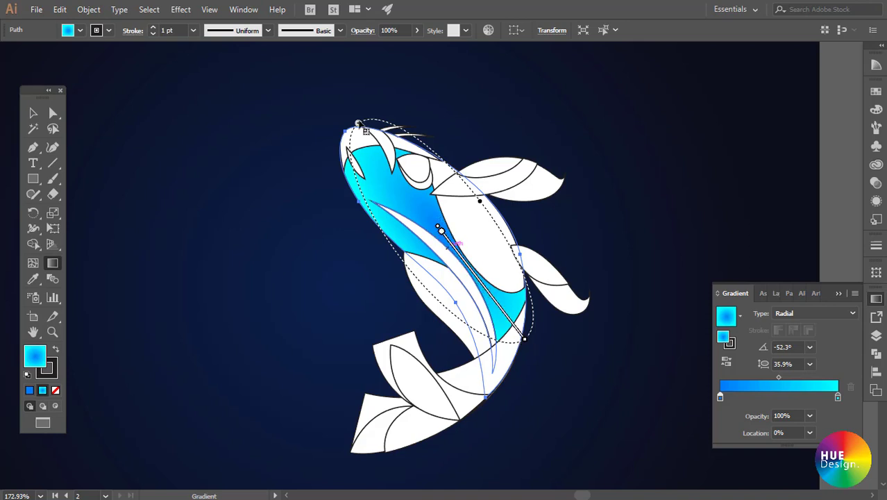
left_click_drag(358, 123, 340, 101)
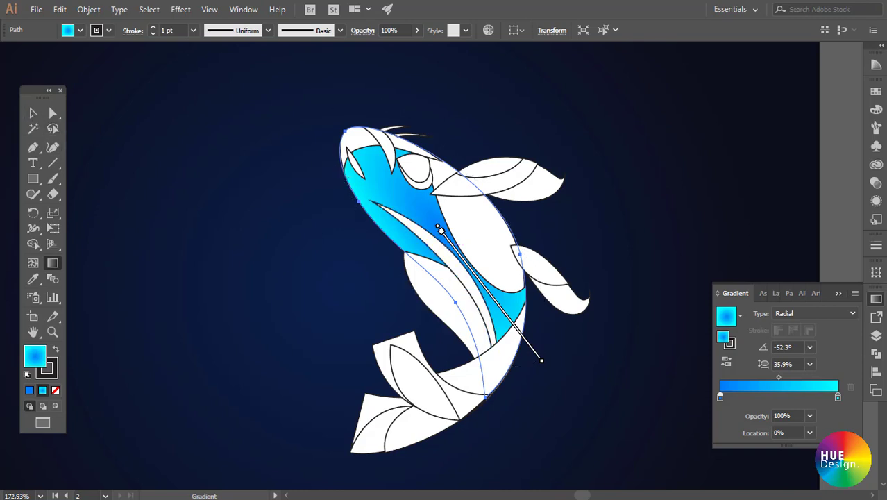
Fade the blue start gradient stop to 20% opacity
double_click(720, 397)
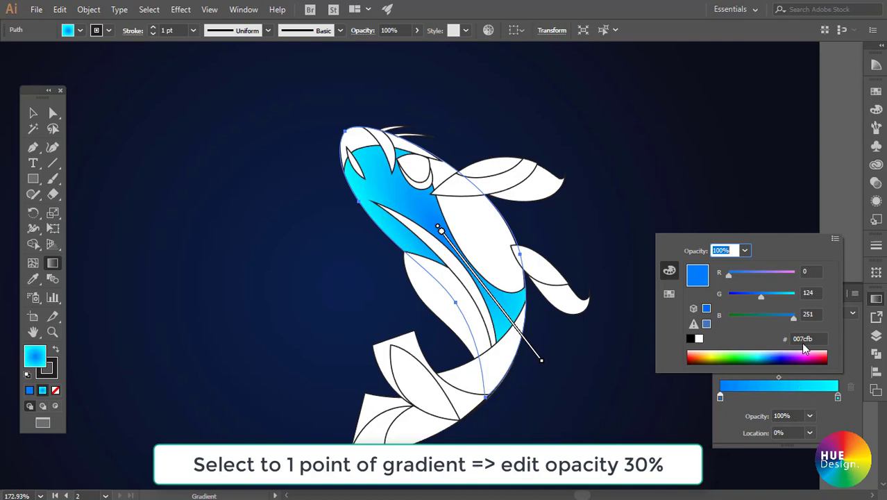
left_click(826, 410)
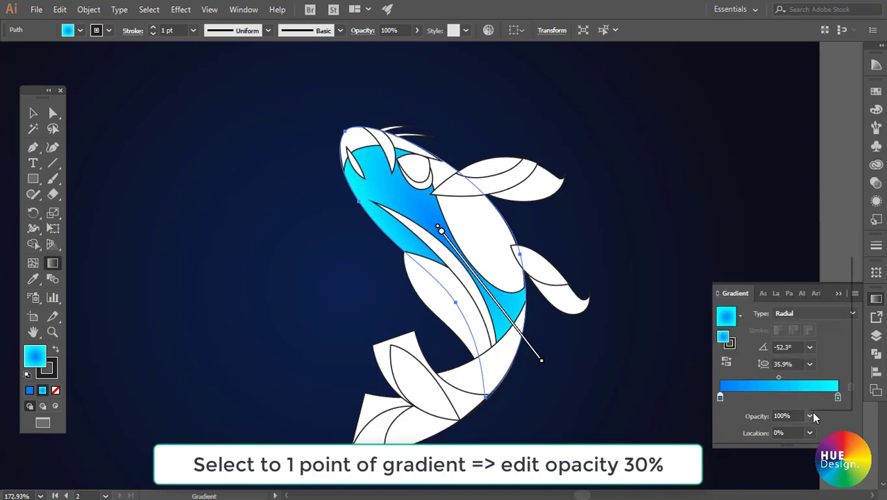
left_click(810, 415)
left_click(822, 331)
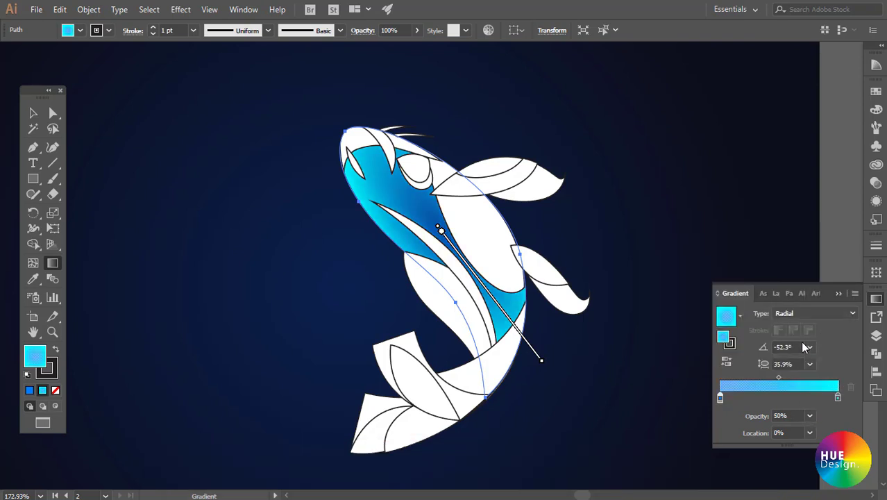
left_click(809, 416)
left_click(825, 287)
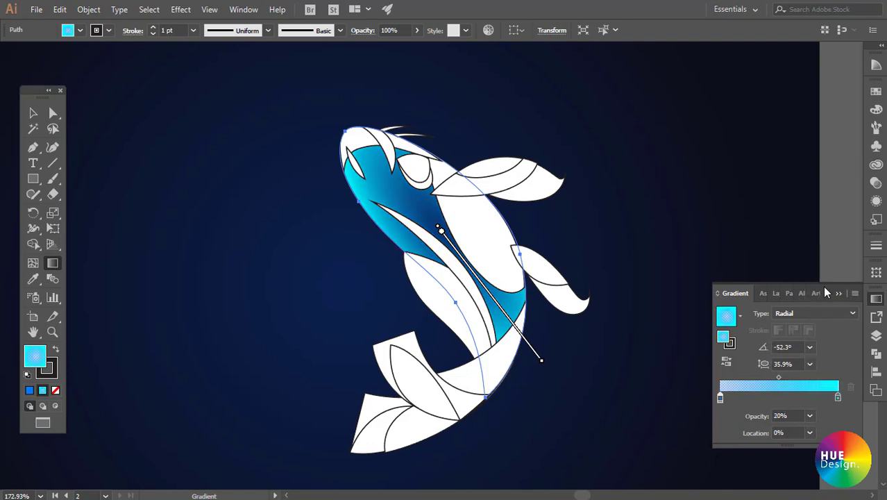
key("v")
left_click(876, 109)
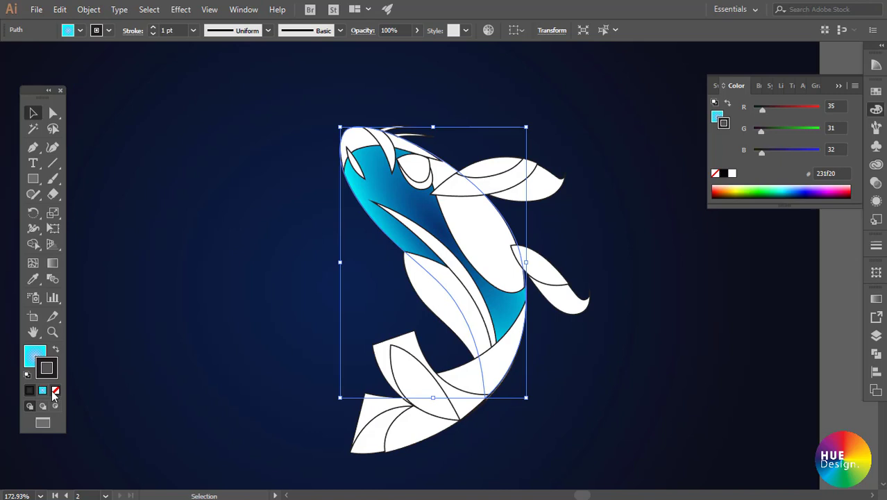
Fill the head shape with cyan 22ffff and remove its outline
left_click(391, 198)
left_click(361, 139)
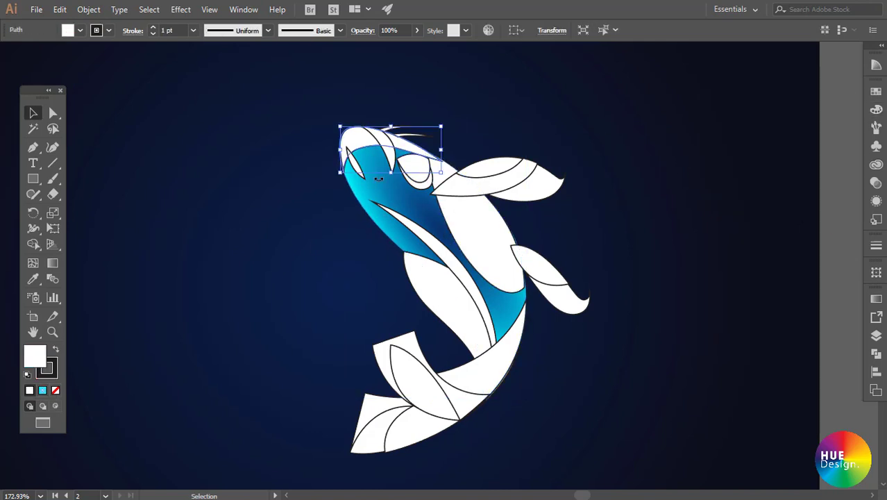
left_click(876, 299)
left_click(876, 106)
left_click(763, 106)
key("x")
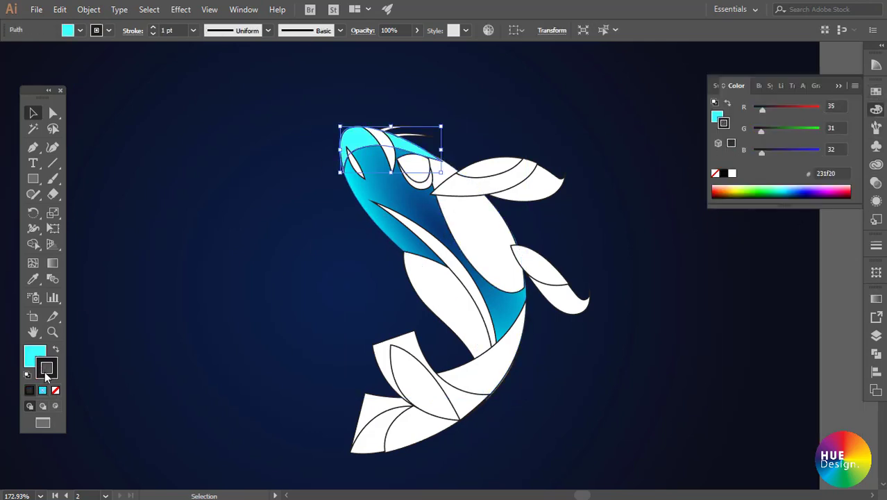
key("slash")
key("x")
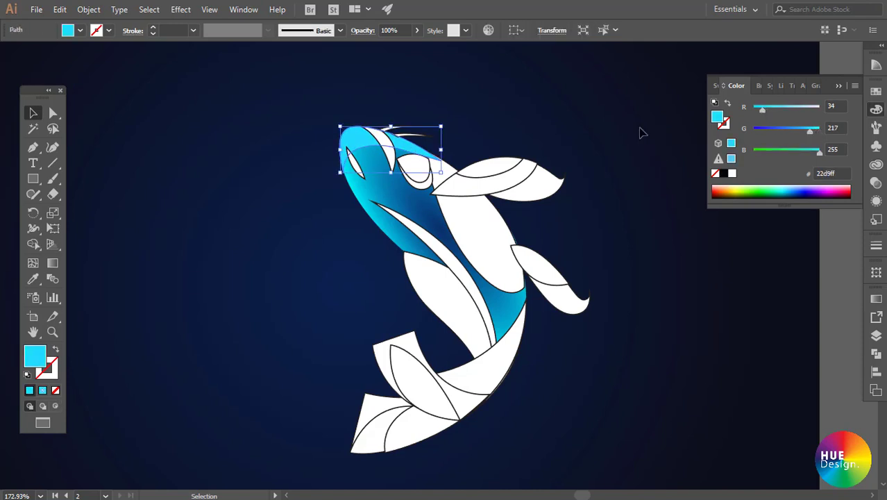
Give the eye highlight and whisker strands a pale cyan abffff fill with no outline
left_click(639, 132)
left_click(355, 161)
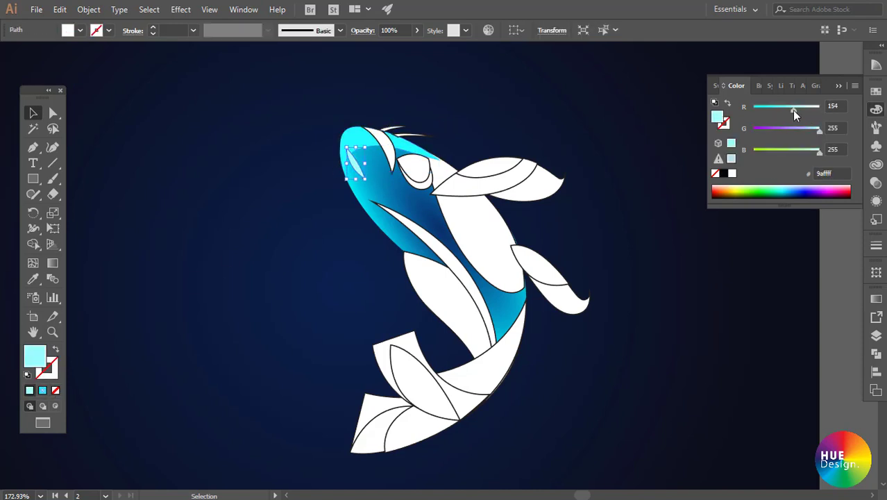
left_click(47, 368)
left_click(56, 390)
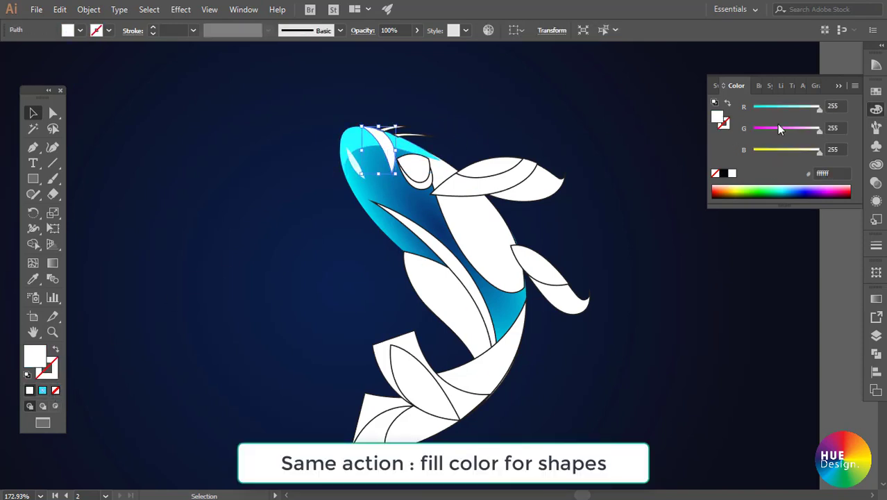
left_click(777, 123)
left_click(413, 134)
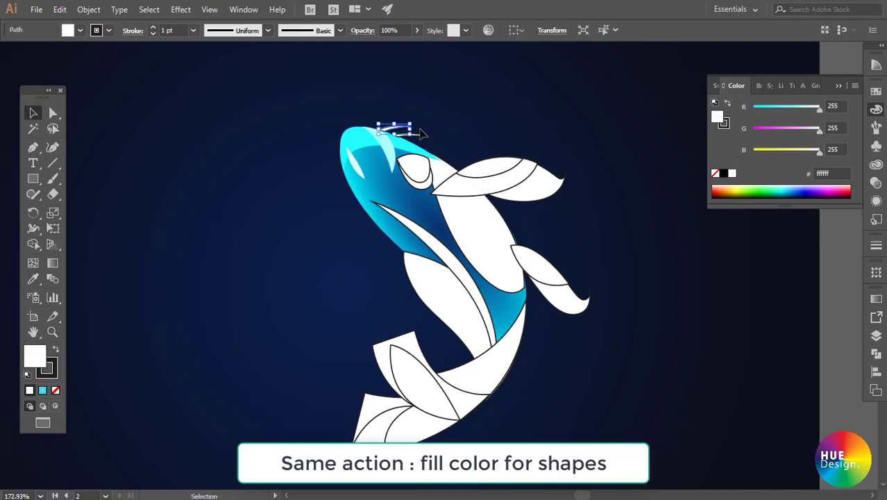
left_click(526, 128)
Copy the cyan fills onto the upper body and top fin with the Eyedropper
left_click(414, 169)
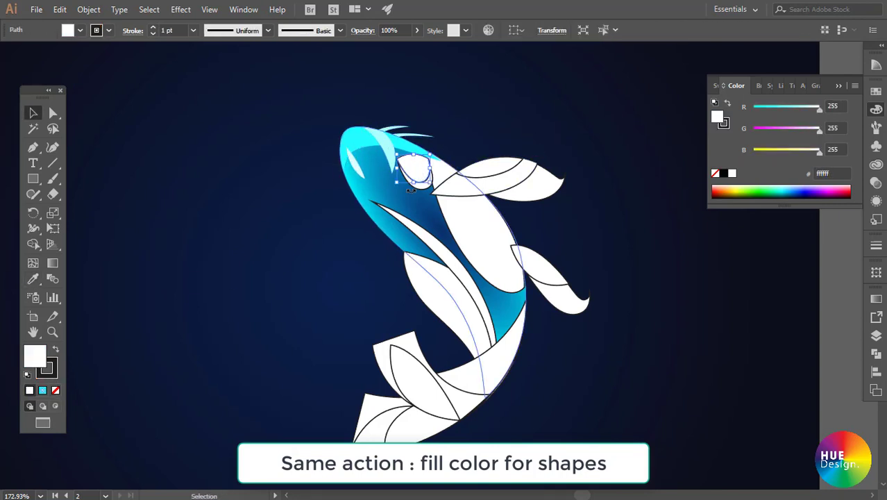
key("i")
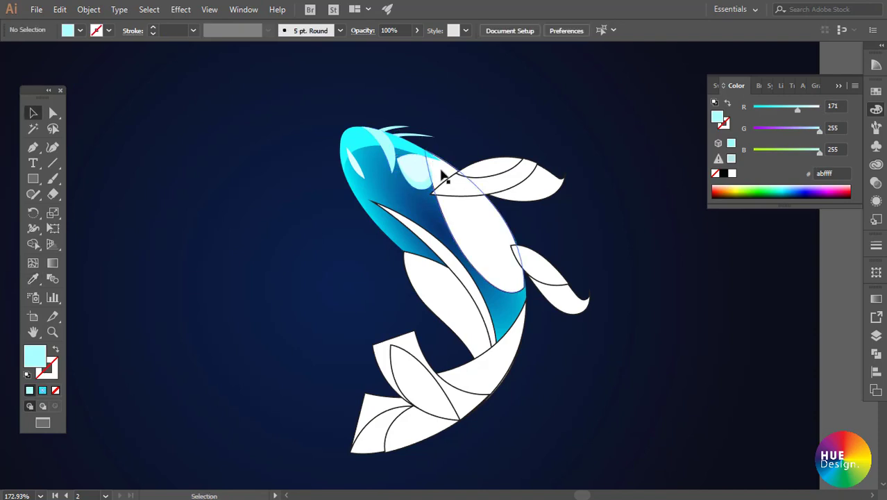
left_click(486, 166)
key("i")
left_click(440, 157)
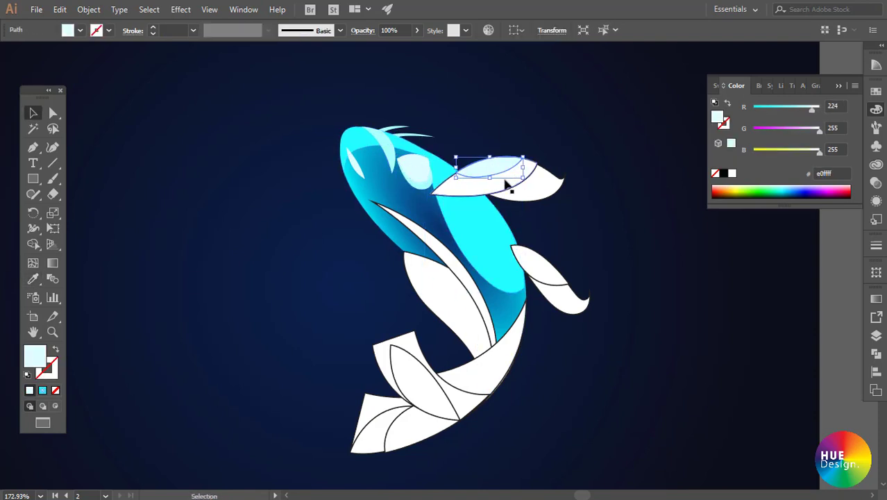
Give the lower-right fin the cyan-to-blue fin gradient and turn the white belly cyan
key("v")
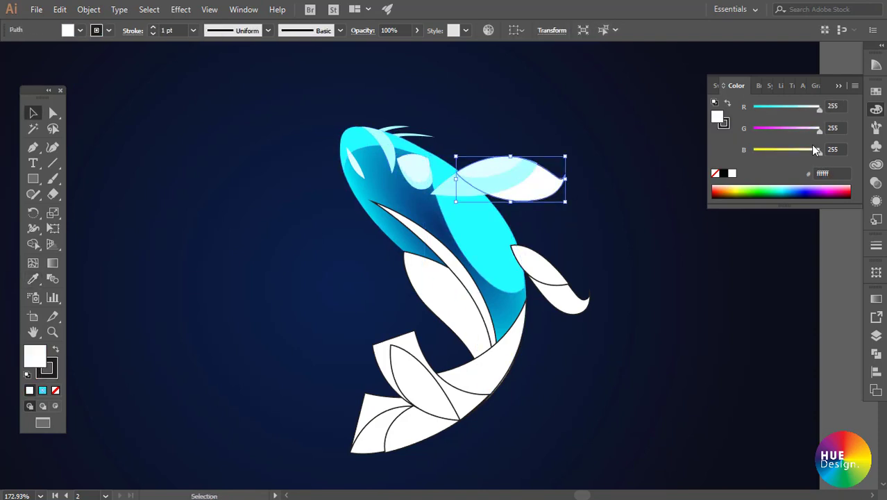
left_click(593, 229)
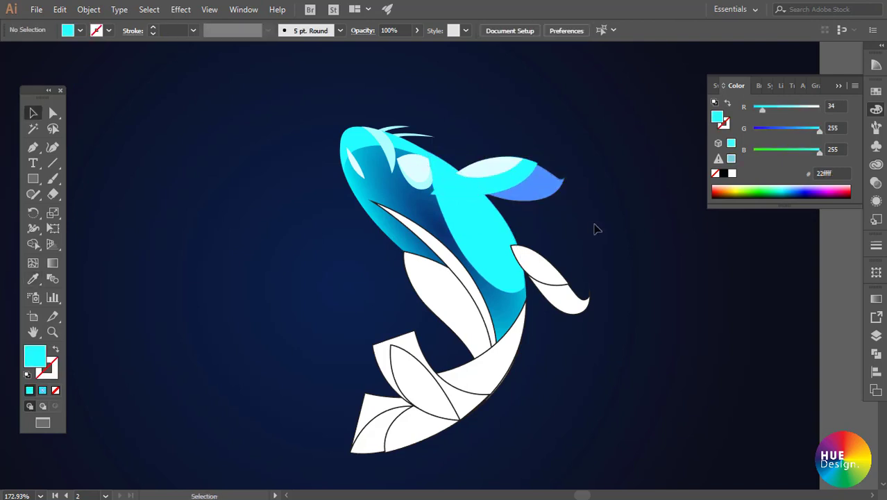
left_click(534, 261)
key("period")
left_click(451, 298)
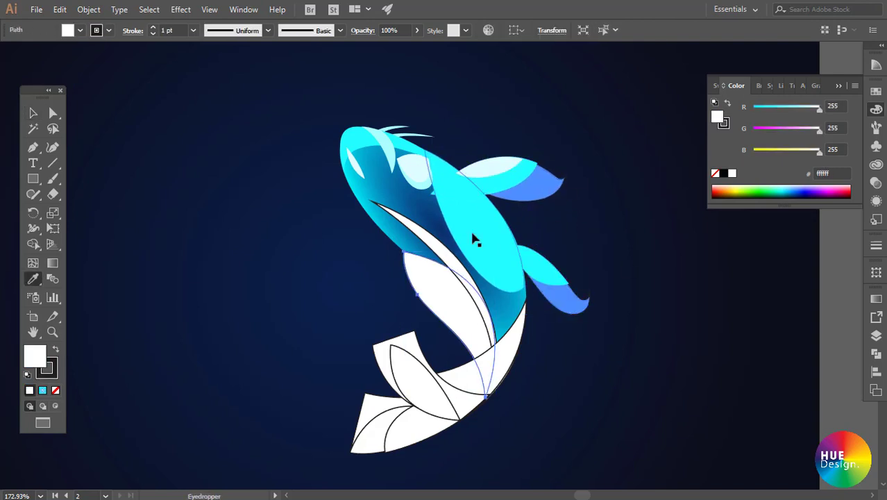
key("i")
left_click(430, 174)
Make the thin white sliver pale cyan and give the lower belly shape the cyan fill
key("y")
left_click(427, 237)
key("i")
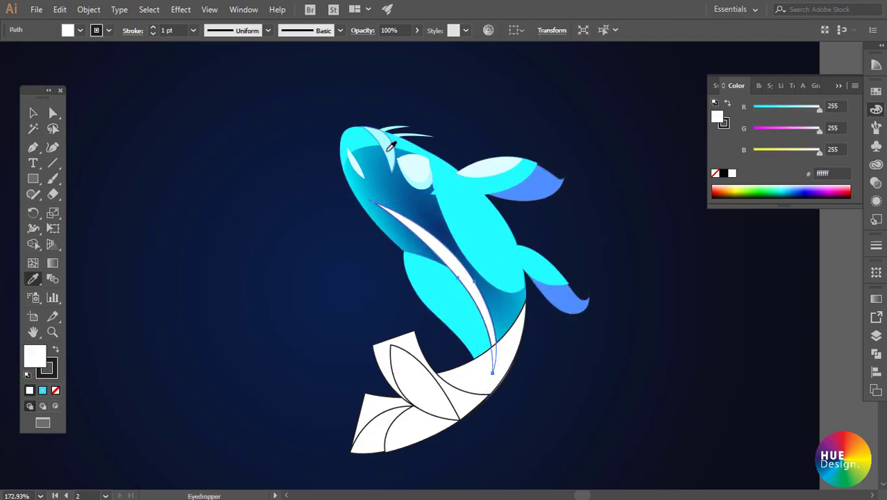
left_click(485, 170)
left_click(531, 345, "ctrl")
left_click(511, 316, "ctrl")
left_click(502, 340)
key("v")
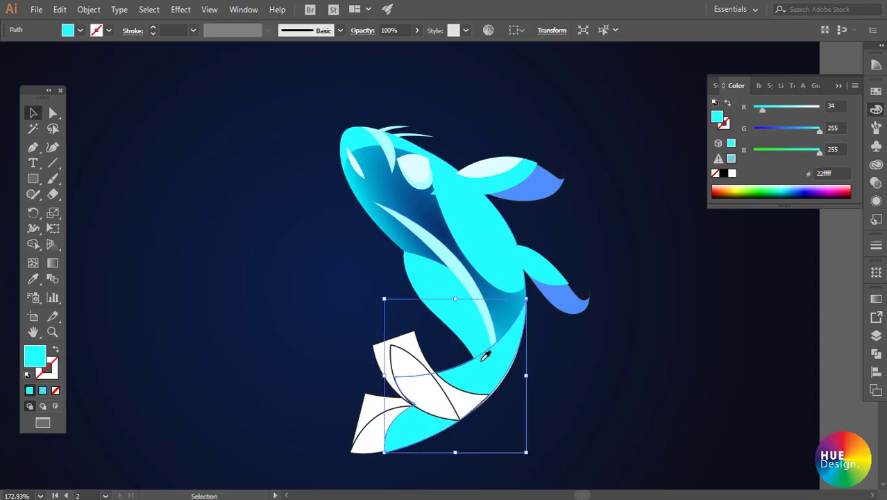
Colour the two white tail pieces blue, matching the fins, with the Eyedropper
left_click(417, 378)
key("i")
left_click(559, 296)
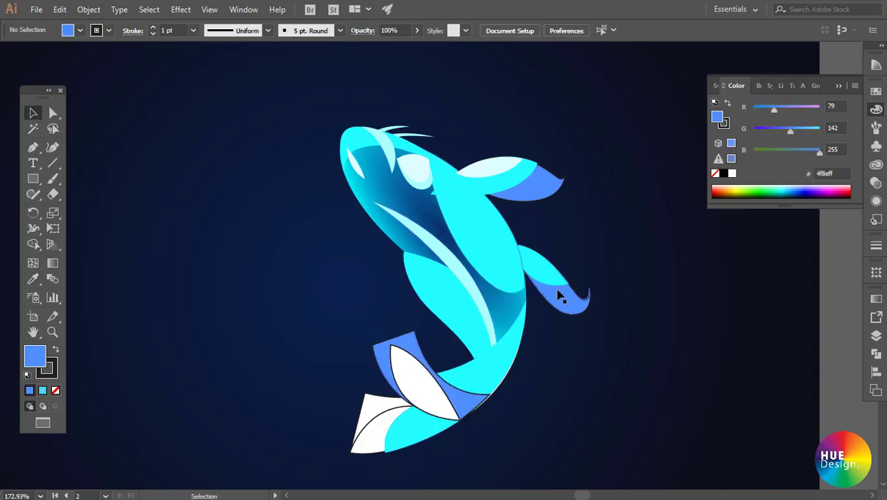
left_click(139, 331)
left_click(423, 384)
key("i")
left_click(488, 204)
key("v")
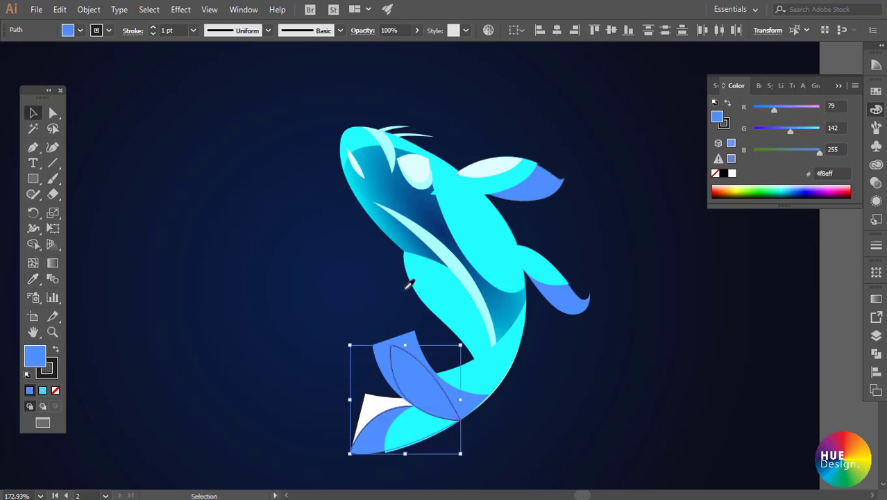
Recolour the selected tail pieces purple and remove the smaller tail piece's outline
left_click(368, 409, "shift")
left_click(732, 173)
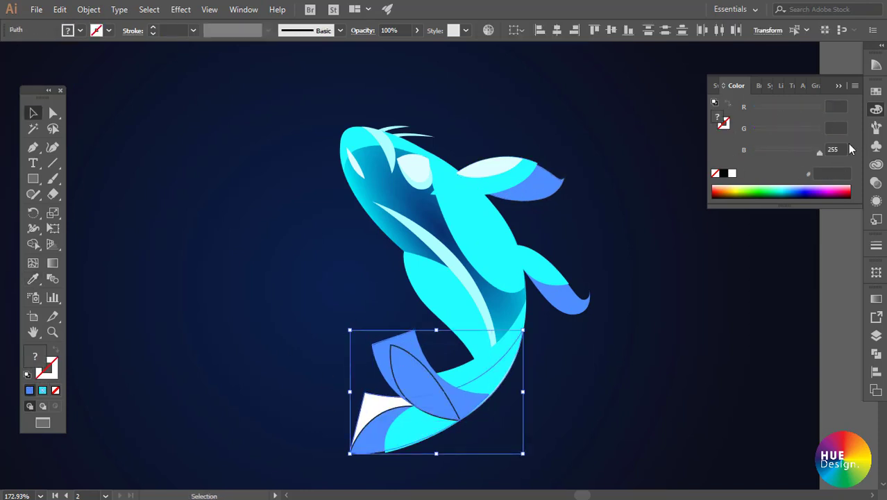
mouse_move(819, 128)
left_mouse_down()
mouse_move(785, 127)
mouse_move(788, 106)
mouse_move(765, 128)
left_mouse_up()
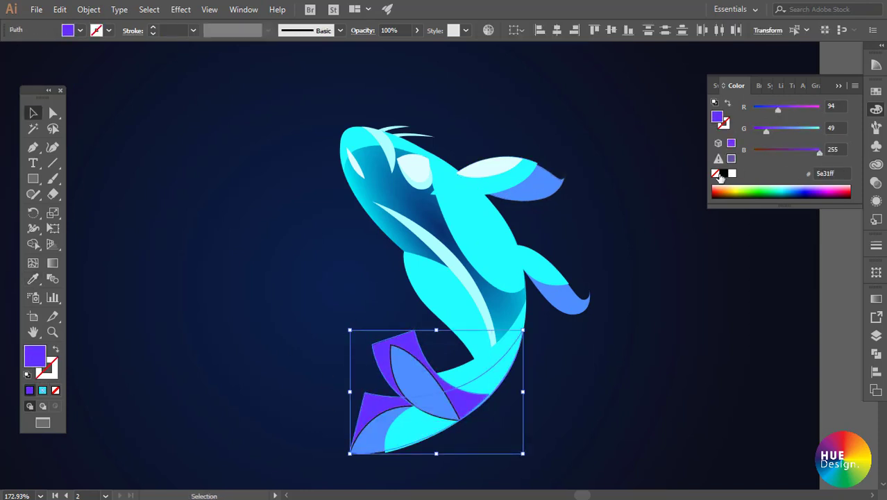
left_click(399, 358)
left_click(423, 381)
left_click(56, 390)
left_click(663, 373)
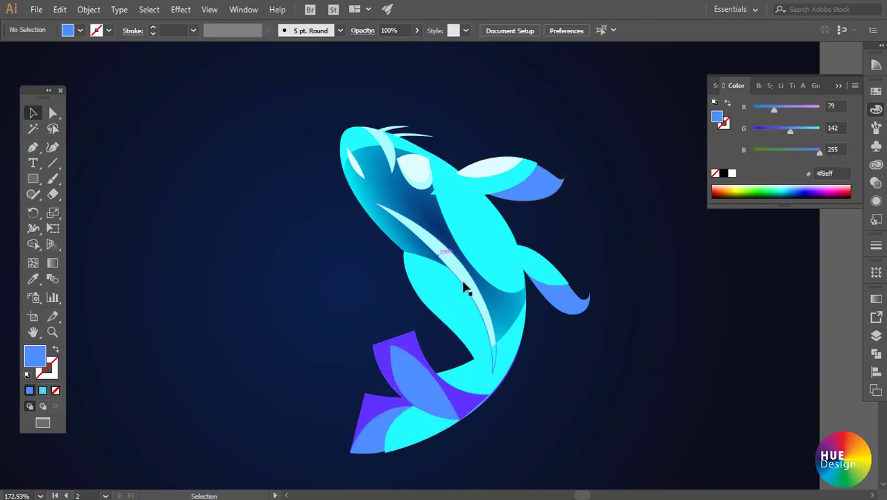
scroll(486, 264, "up", 1)
left_click(496, 259)
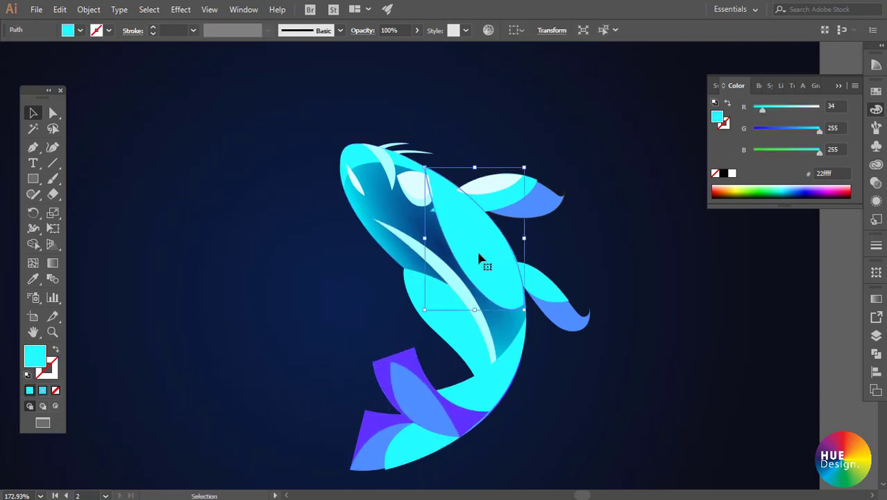
Copy a gradient onto the upper body shape and set its gradient type to Linear
key("i")
left_click(435, 226)
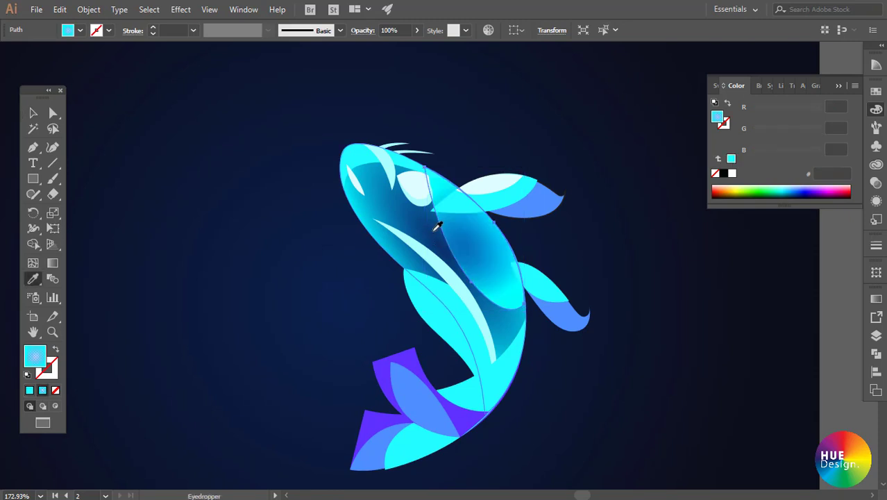
key("v")
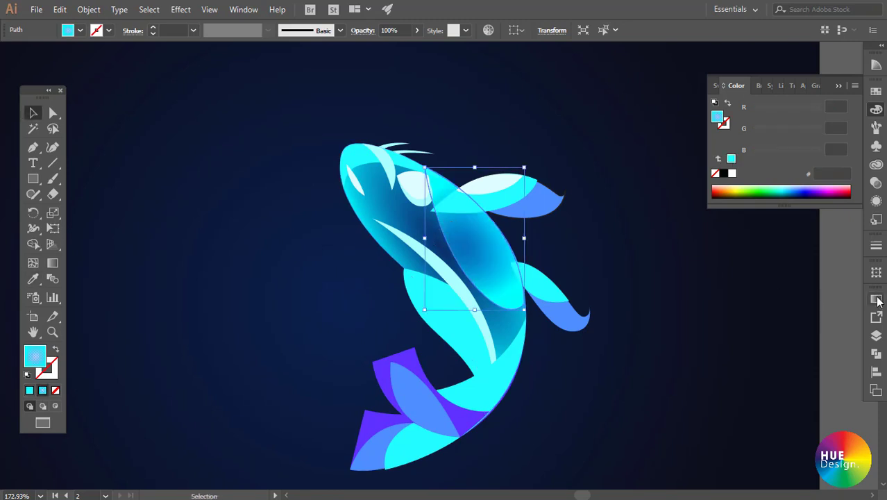
left_click(876, 298)
left_click(830, 314)
left_click(817, 326)
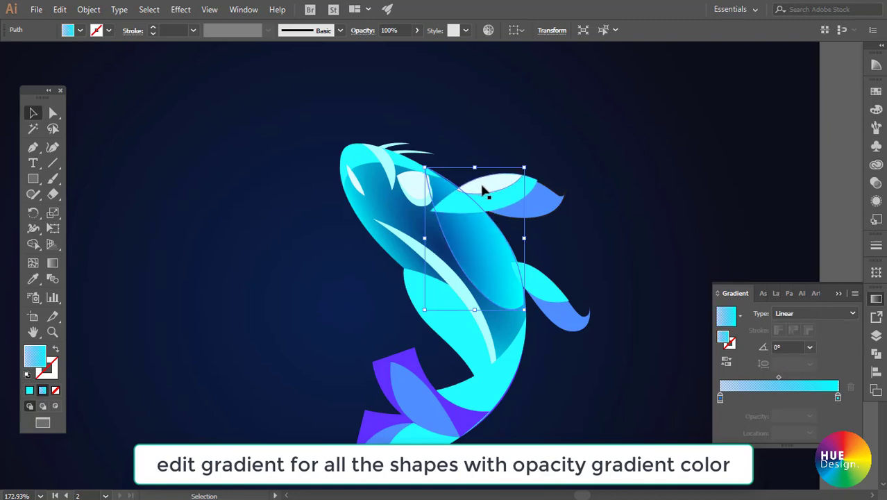
Drag the cyan-to-transparent linear gradient across the upper body at about 29°
key("g")
left_click_drag(454, 248, 501, 221)
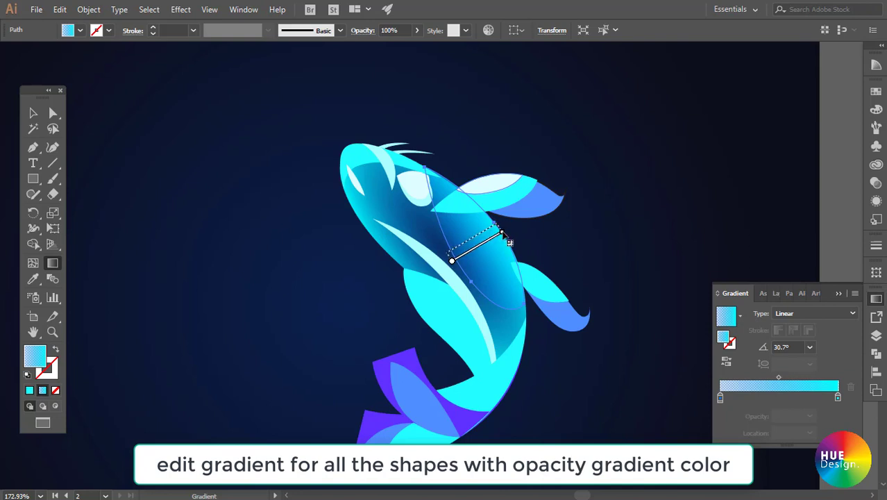
left_click_drag(510, 241, 508, 236)
key("v")
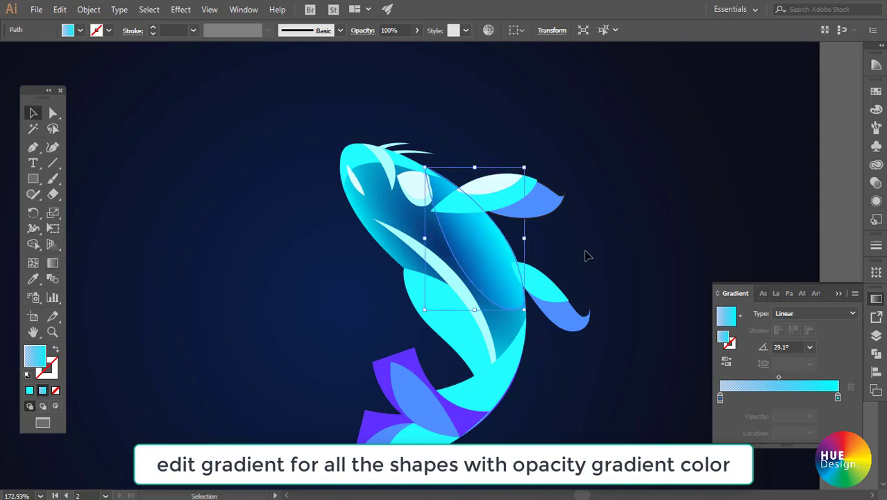
left_click(589, 258)
left_click_drag(539, 303, 535, 317)
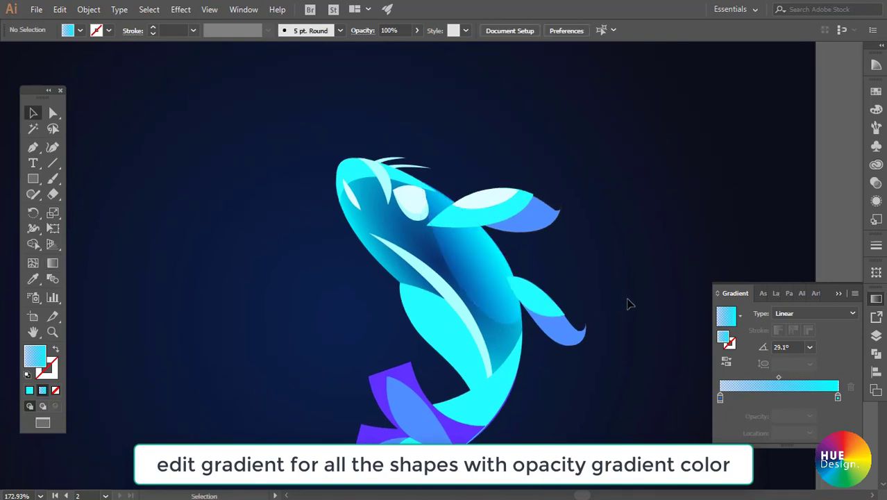
scroll(628, 303, "down", 2)
scroll(600, 301, "down", 1)
left_click(469, 299)
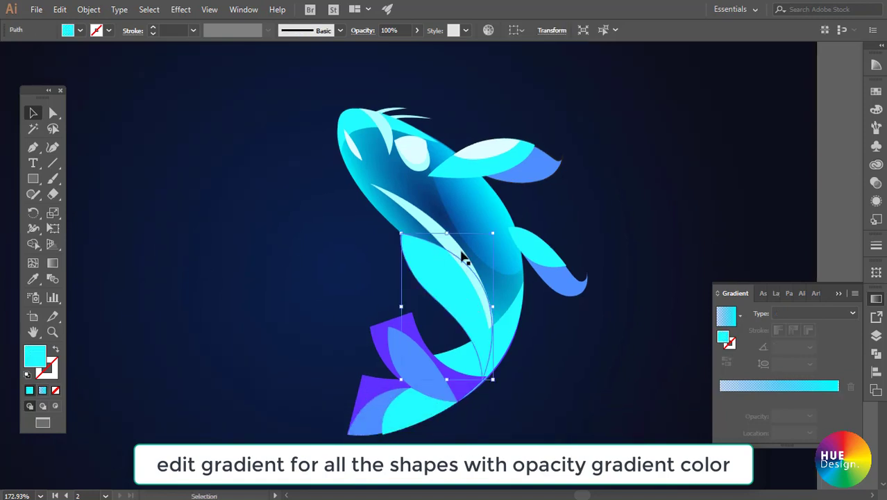
Give the lower body a radial gradient, stretched, squashed into an ellipse and rotated to about -56°
key("g")
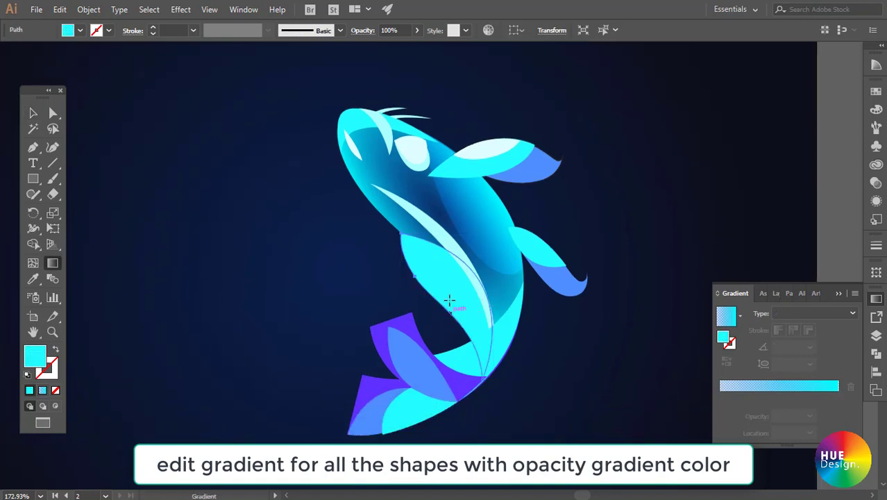
left_click(427, 188)
key("g")
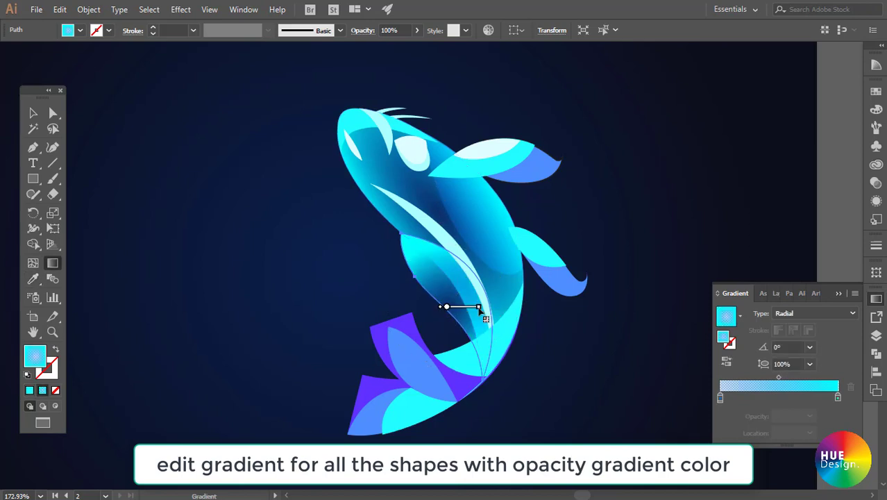
left_click_drag(479, 309, 489, 318)
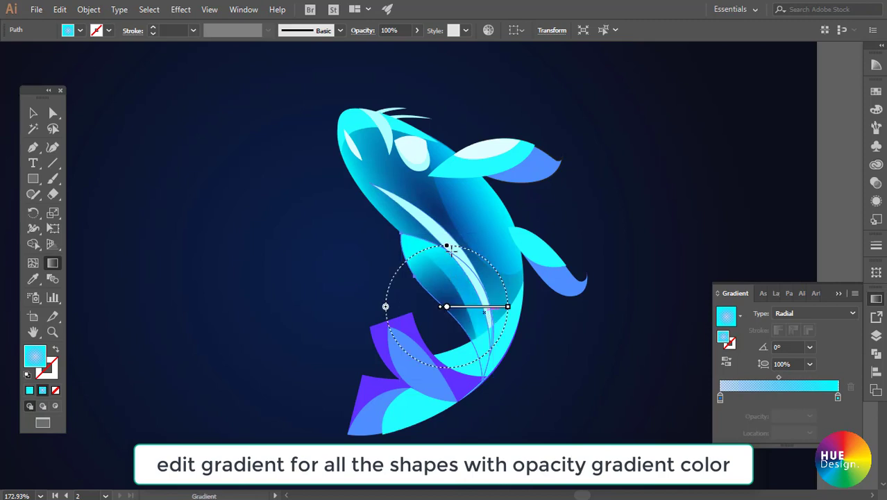
left_click_drag(447, 248, 447, 276)
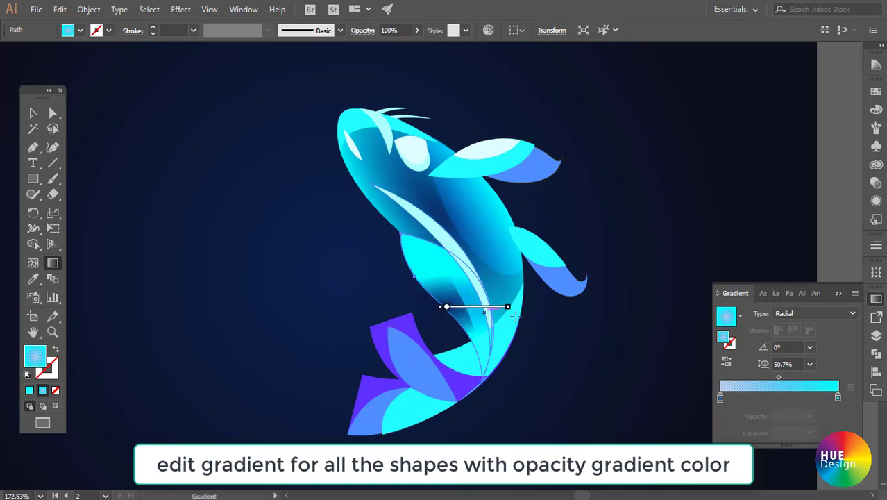
left_click_drag(501, 320, 469, 357)
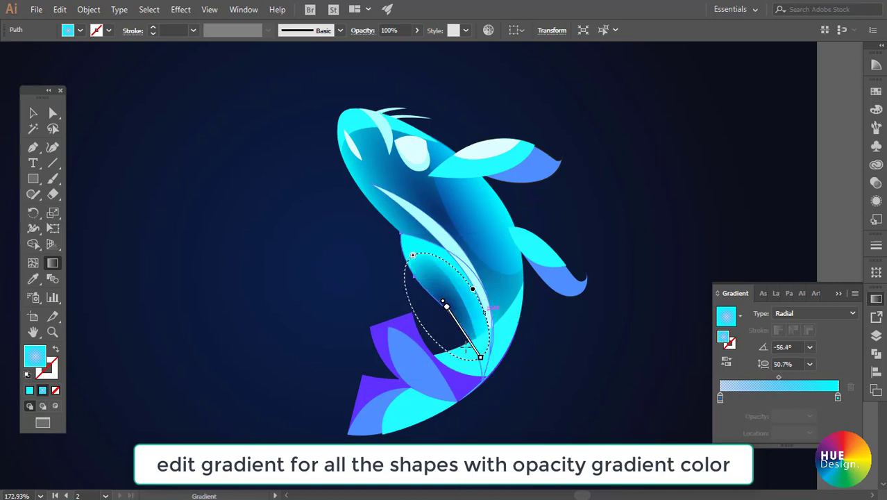
left_click_drag(443, 308, 448, 287)
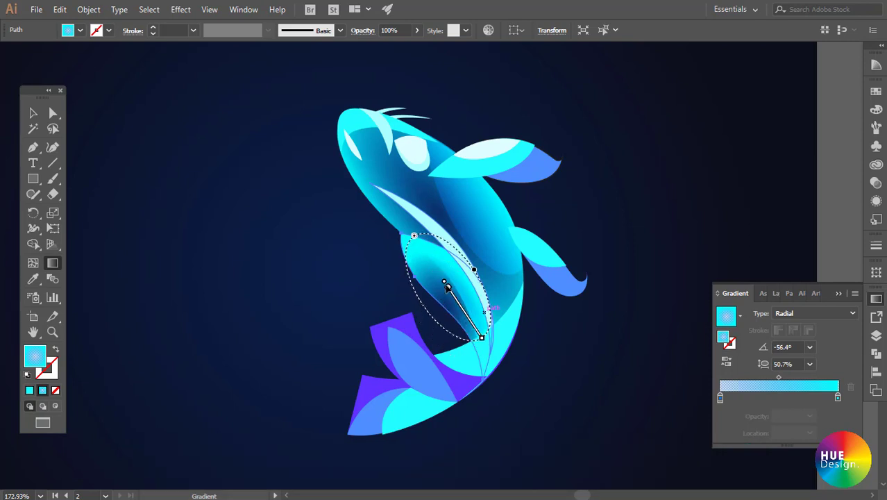
mouse_move(480, 357)
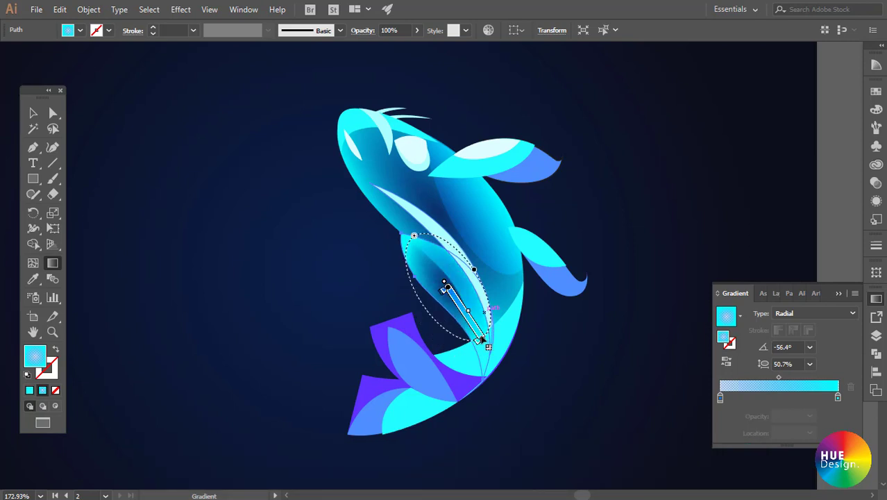
Extend and narrow the gradient ellipse to 33.1% aspect at -56.4°, then preview it
left_click_drag(481, 338, 488, 354)
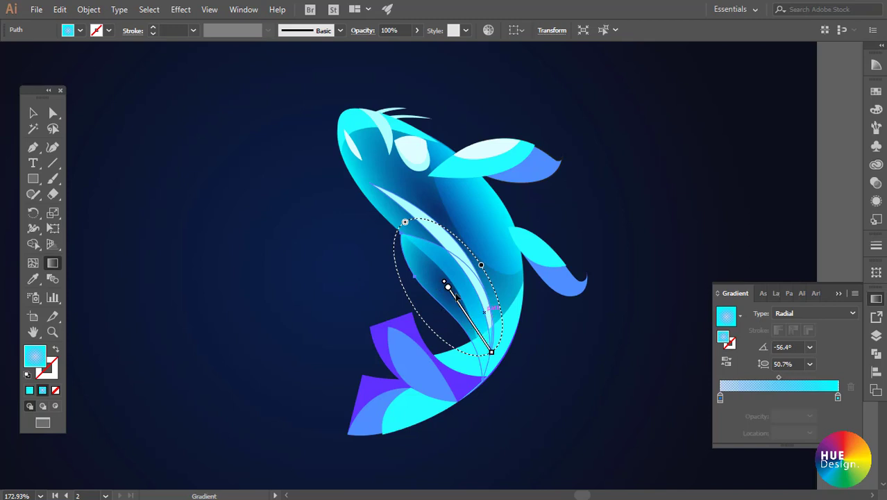
left_click_drag(481, 266, 472, 270)
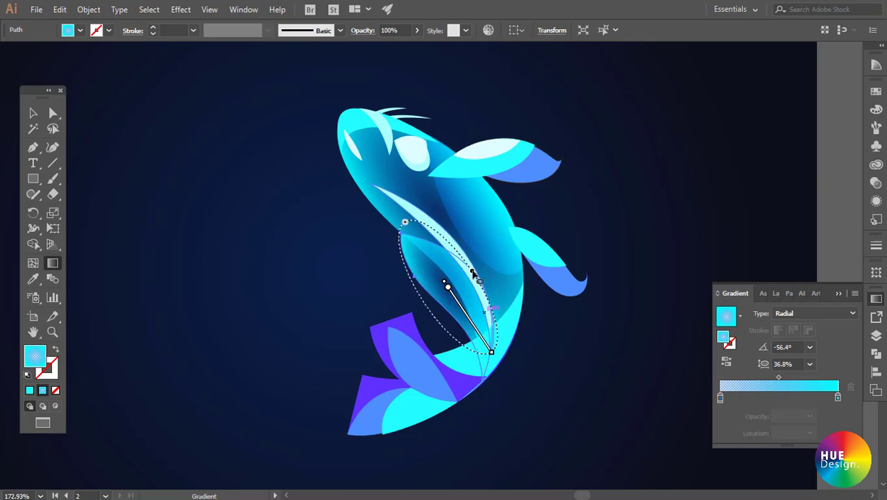
left_click_drag(472, 272, 471, 274)
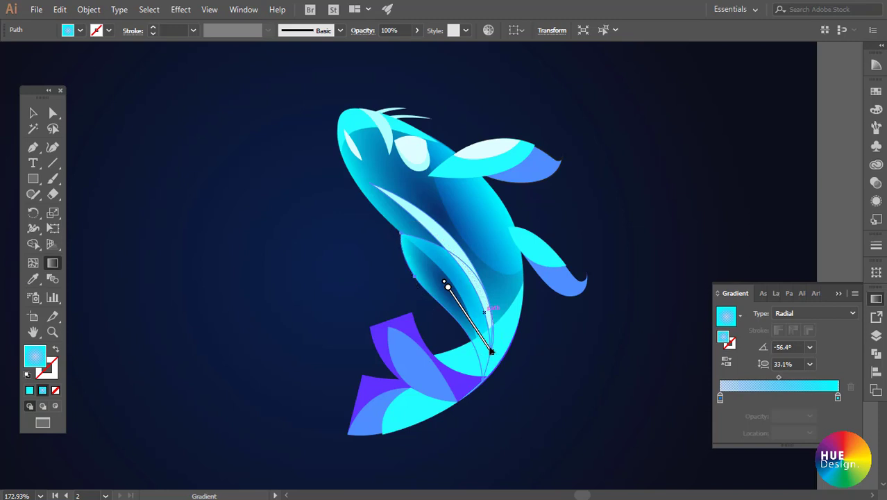
mouse_move(466, 316)
left_click_drag(446, 290, 451, 287)
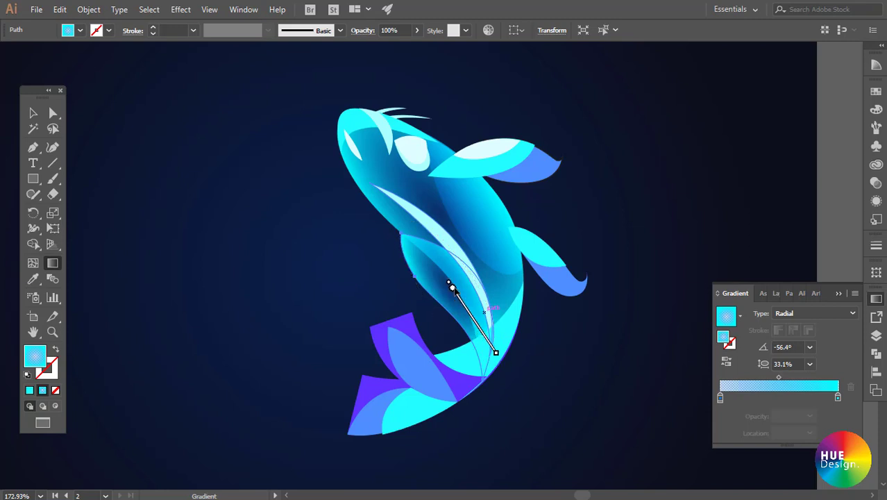
key("v")
left_click(548, 338)
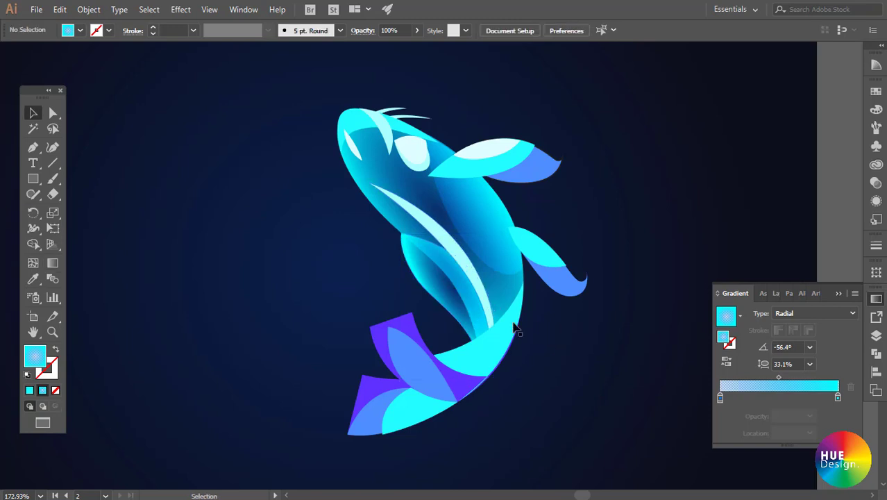
left_click(494, 342)
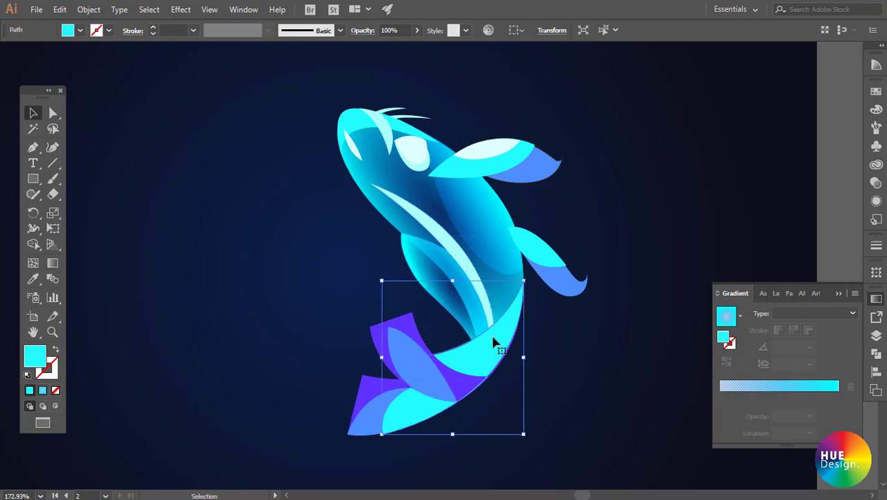
left_click(578, 345)
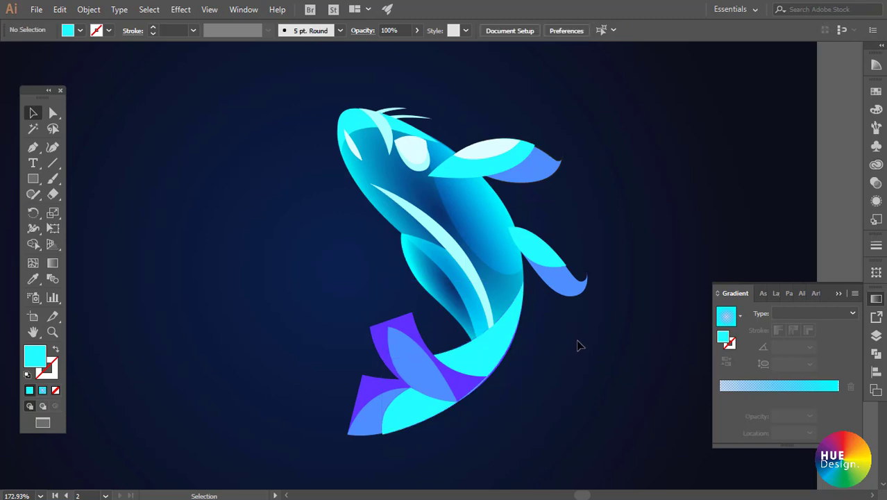
Set the long pale belly stripe to 30% opacity
left_click(459, 245)
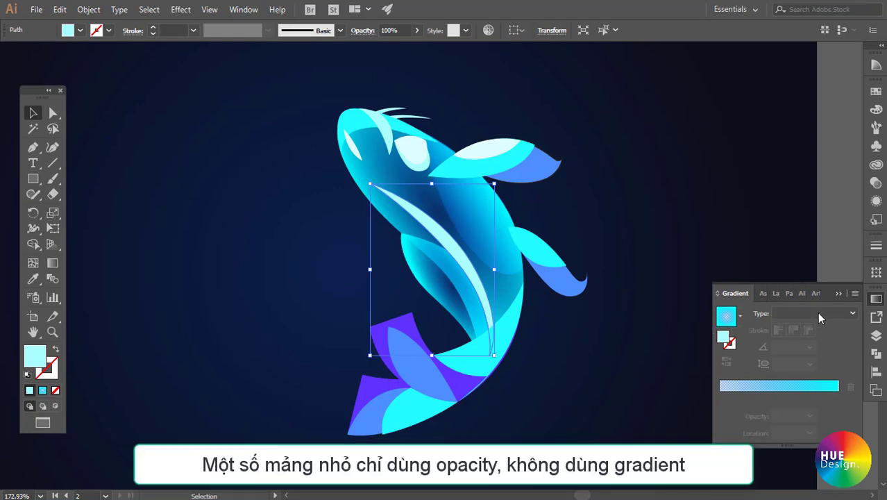
left_click(877, 201)
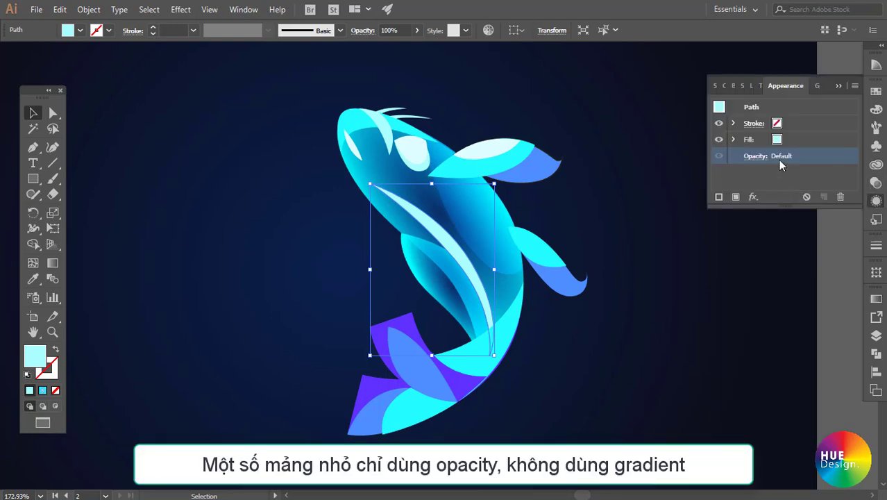
left_click(756, 156)
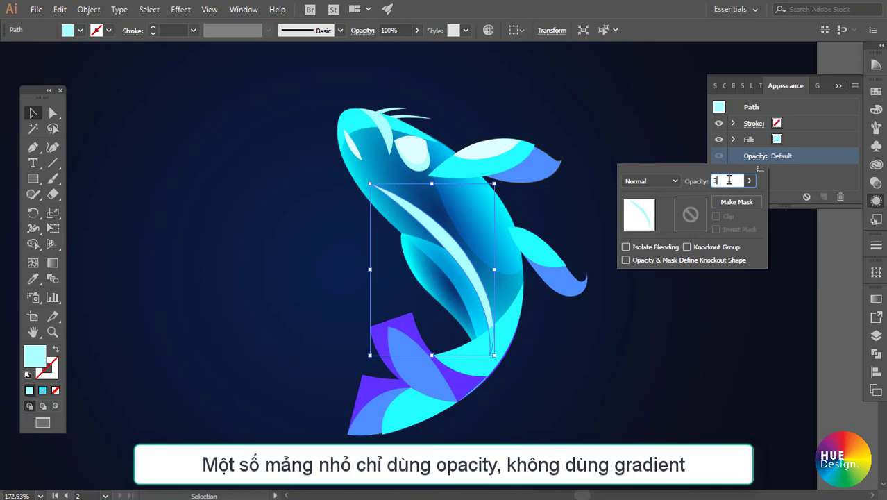
type("0")
key("Return")
left_click(643, 320)
left_click(448, 238)
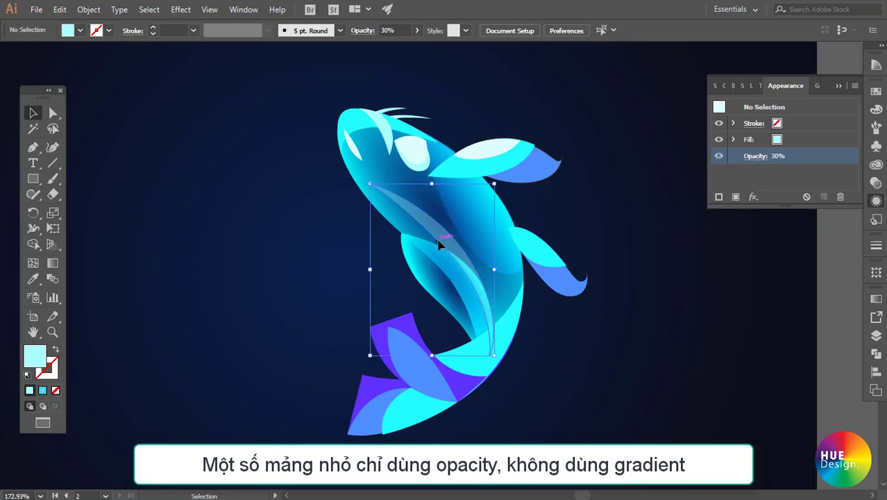
left_click(761, 156)
type("50")
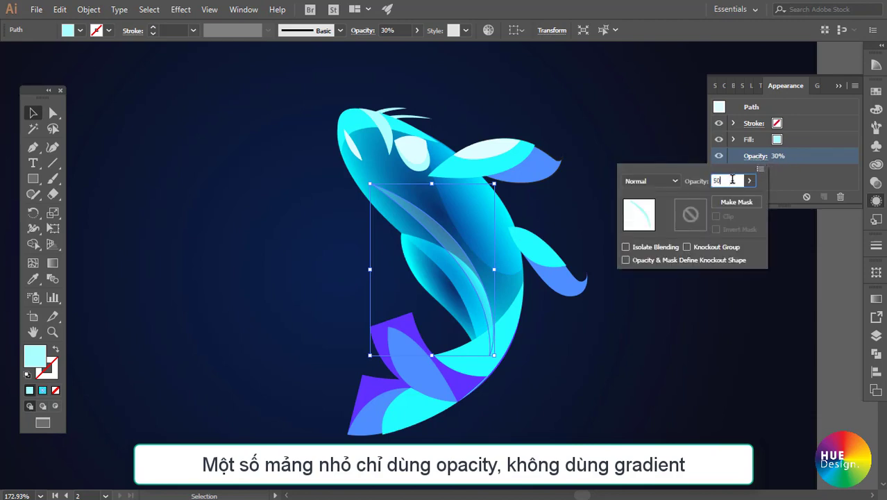
key("Return")
left_click(619, 318)
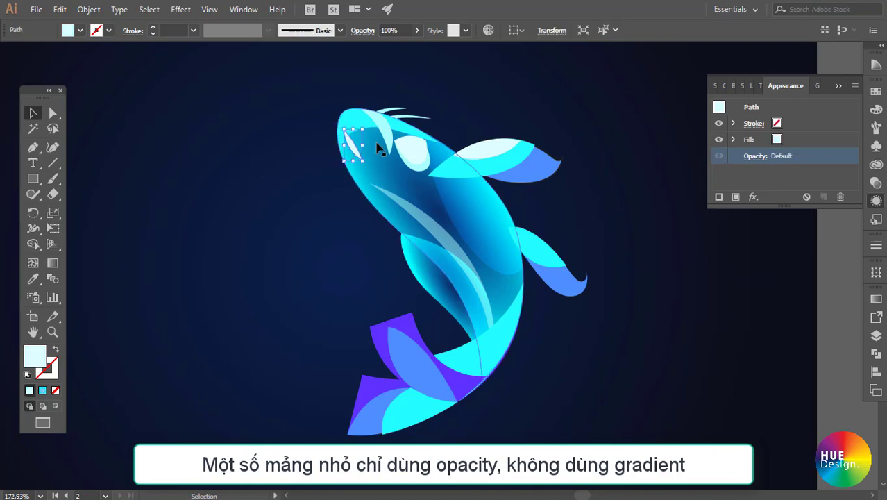
Set the small highlight by the eye to 50% opacity
left_click(413, 154)
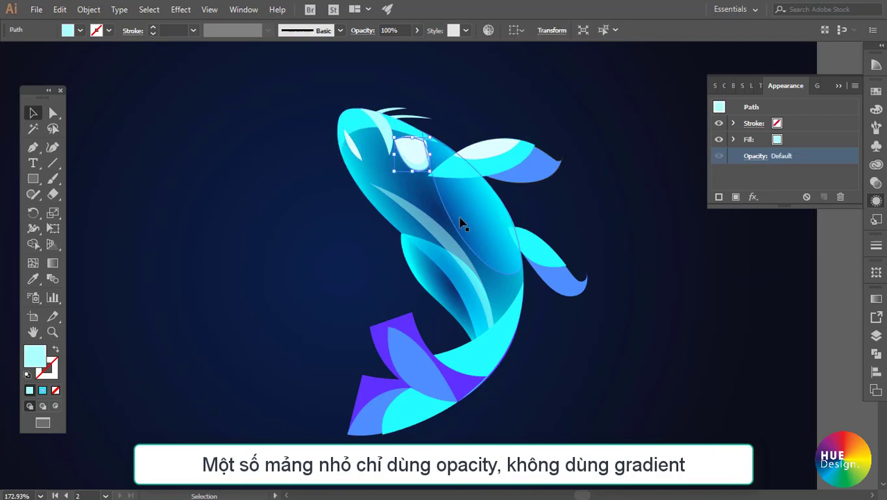
left_click(755, 155)
type("50")
key("Return")
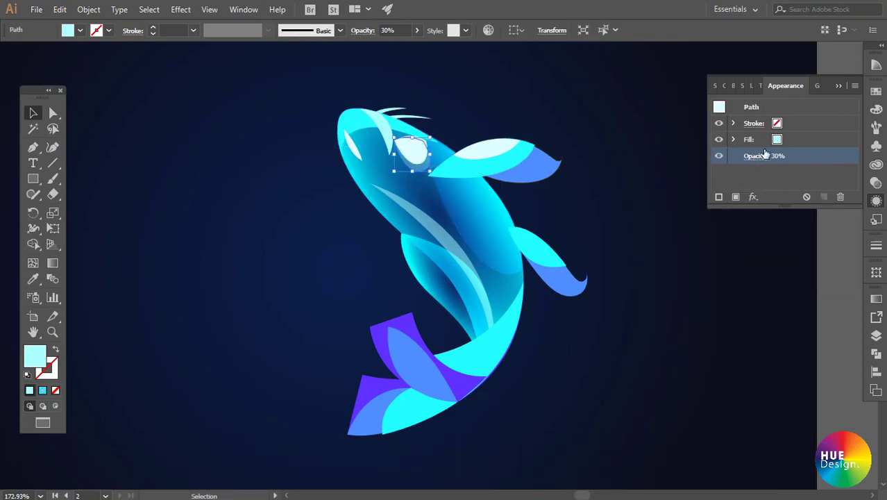
left_click(755, 155)
Set the two small head highlight shapes to 70% opacity
left_click(412, 149)
left_click(365, 132)
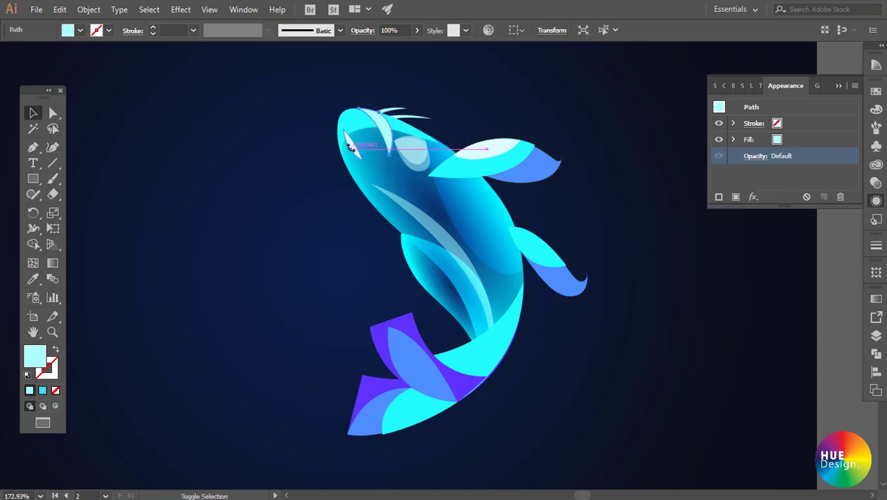
left_click(756, 156)
type("70")
scroll(396, 142, "up", 1)
left_click(396, 142)
left_click(755, 156)
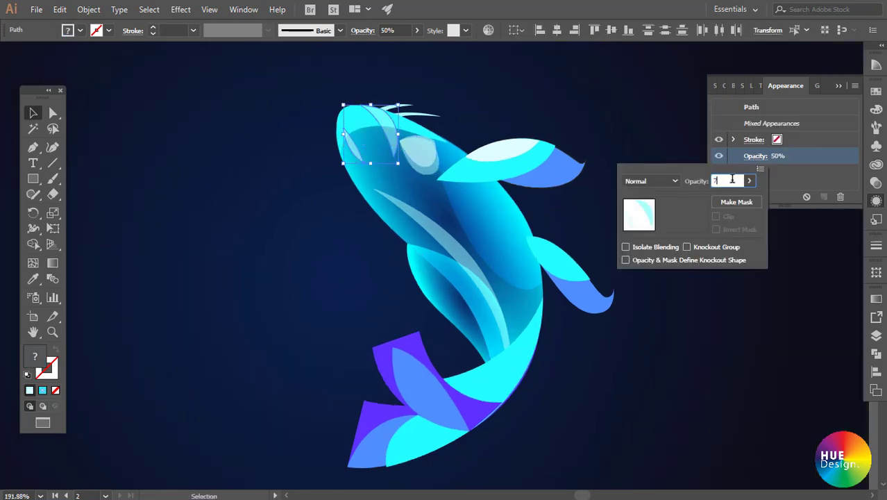
left_click(406, 114)
Set the whisker to 70% and the fins, body and tail shapes to 50% opacity
left_click(755, 156)
type("70")
left_click(549, 168)
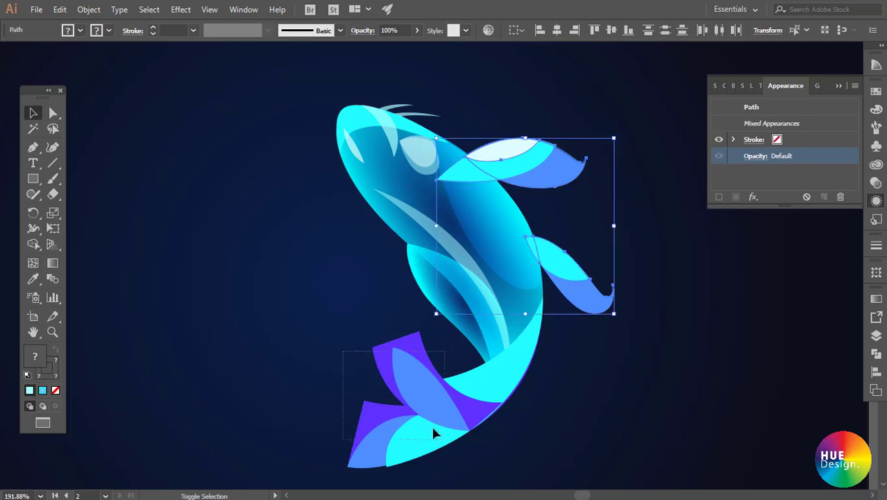
left_click(431, 423, "shift")
left_click(755, 156)
type("50")
left_click(672, 277)
scroll(594, 333, "down", 1)
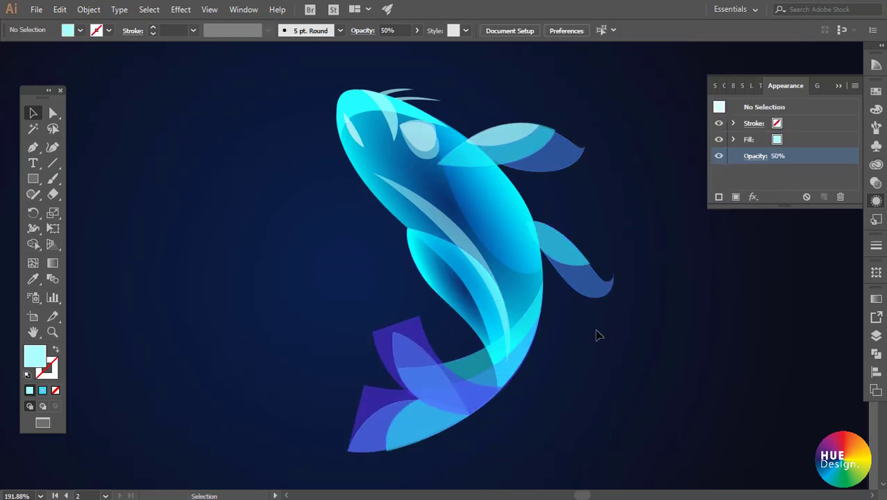
scroll(594, 333, "down", 1)
left_click(501, 341)
Give the tail shape a gradient with a blue left stop at 40% opacity and reshape it
key("ctrl+F9")
left_click(726, 316)
double_click(719, 398)
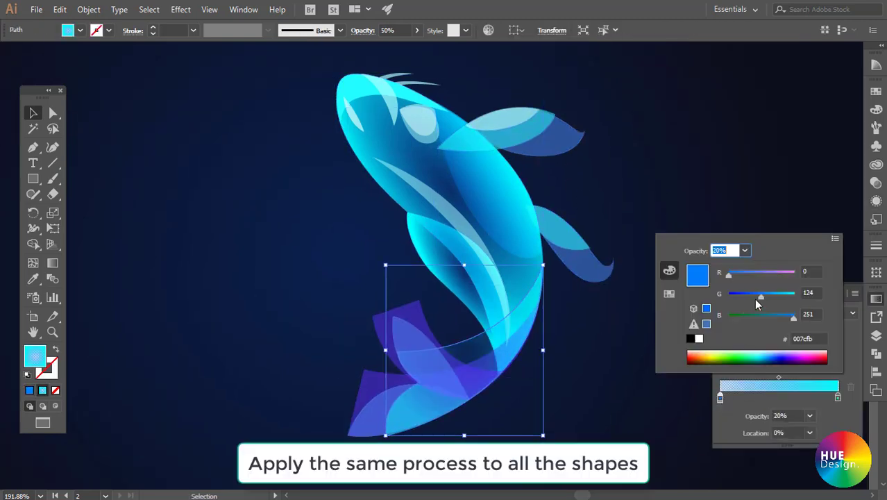
key("Return")
left_click(809, 416)
left_click(826, 317)
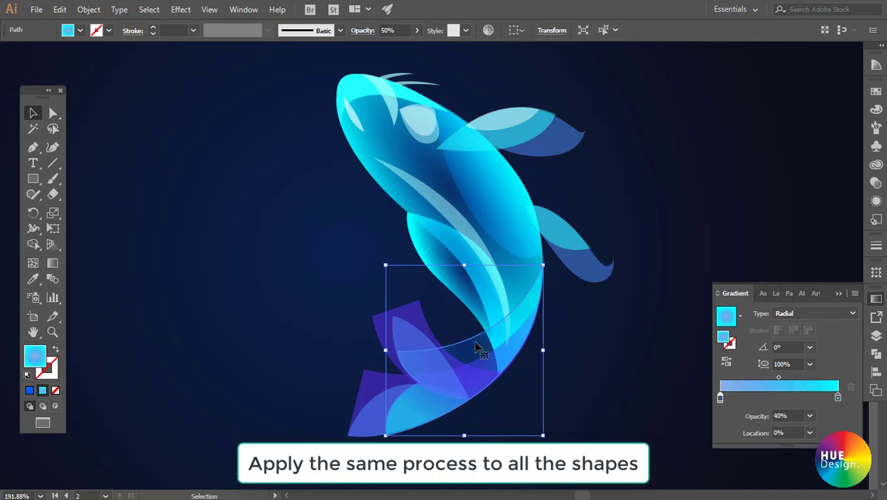
key("g")
mouse_move(545, 349)
left_mouse_down()
mouse_move(564, 358)
mouse_move(541, 295)
left_mouse_up()
left_click_drag(464, 352, 468, 360)
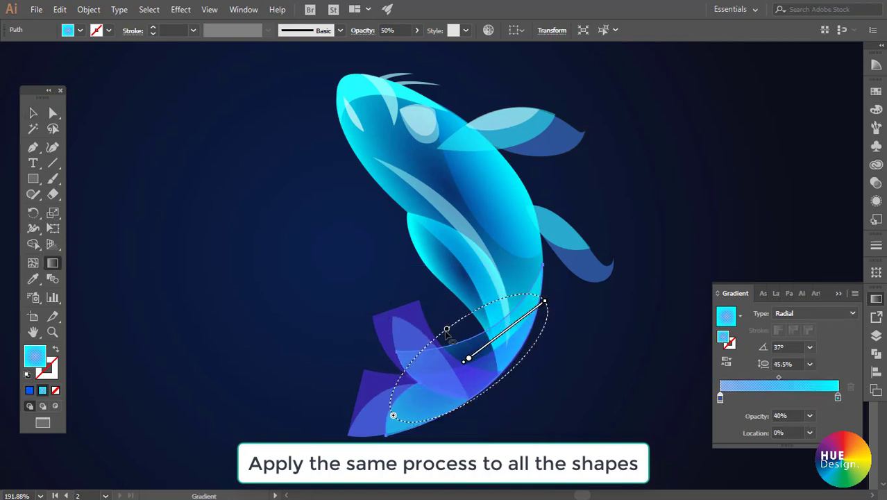
key("v")
Fill the purple lower tail fin with a bright-blue-starting radial gradient, squashed and rotated
left_click(368, 379)
left_click(726, 316)
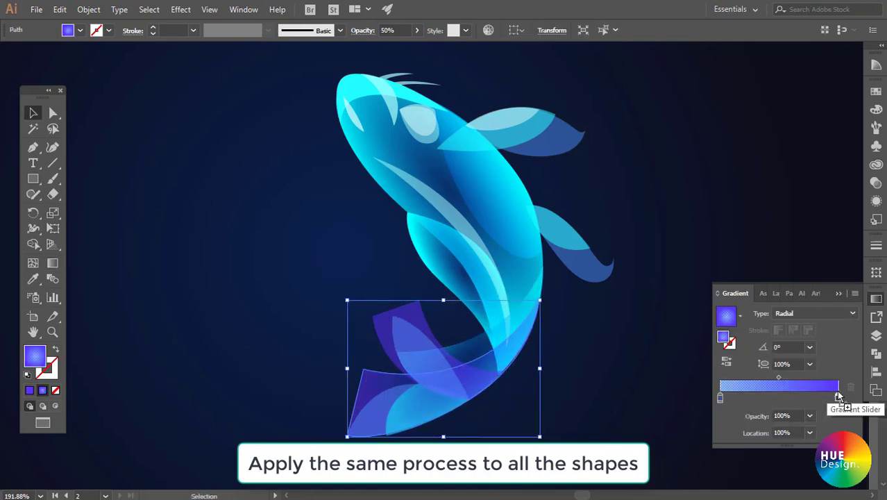
double_click(719, 398)
mouse_move(749, 298)
left_mouse_down()
mouse_move(738, 299)
mouse_move(802, 325)
left_mouse_up()
left_click(684, 394)
key("g")
left_click_drag(442, 283, 441, 327)
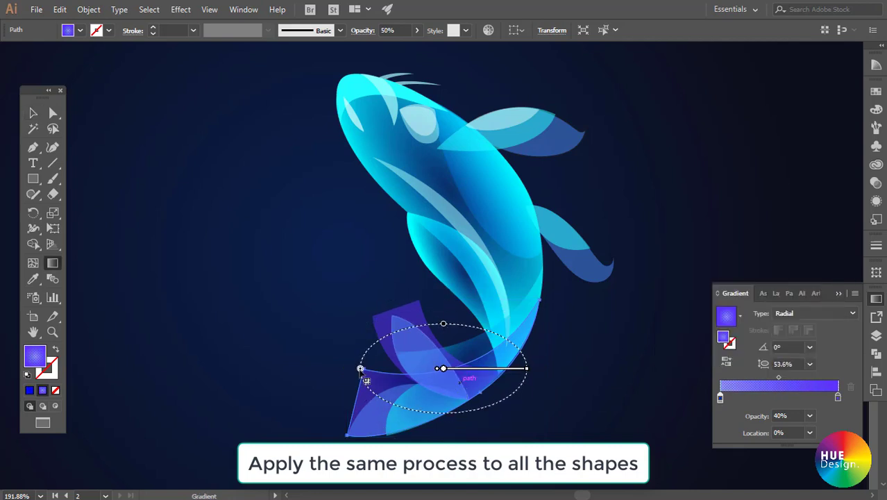
mouse_move(364, 376)
left_mouse_down()
mouse_move(412, 347)
mouse_move(418, 360)
left_mouse_up()
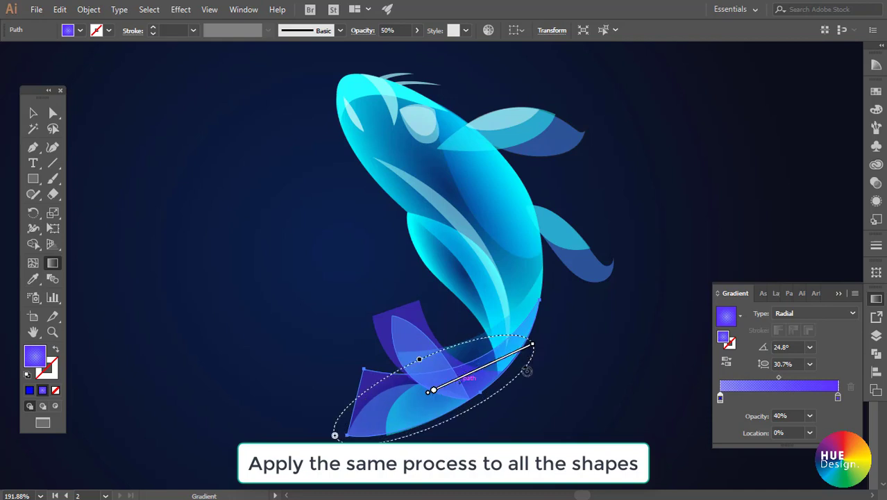
key("v")
left_click(574, 396)
Switch the tail fin's gradient to Linear, running diagonally across the fin
left_click(370, 390)
left_click(813, 313)
left_click(799, 327)
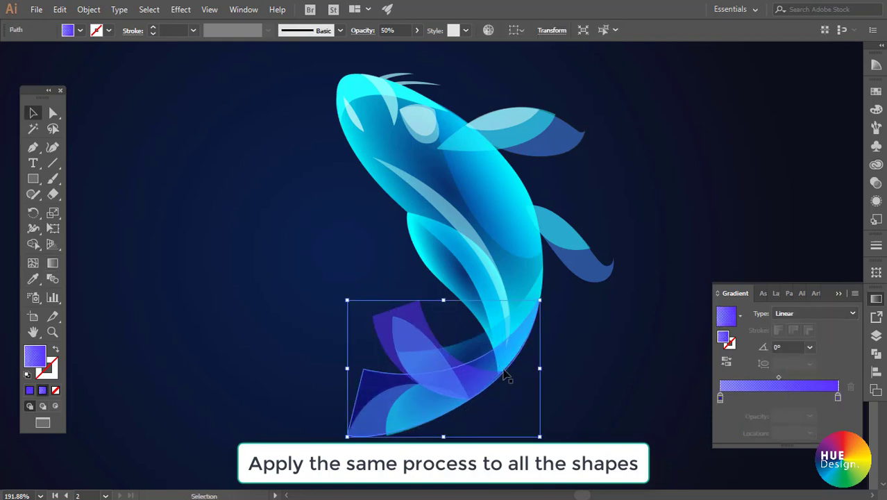
left_click(653, 380)
key("g")
left_click_drag(359, 402, 545, 341)
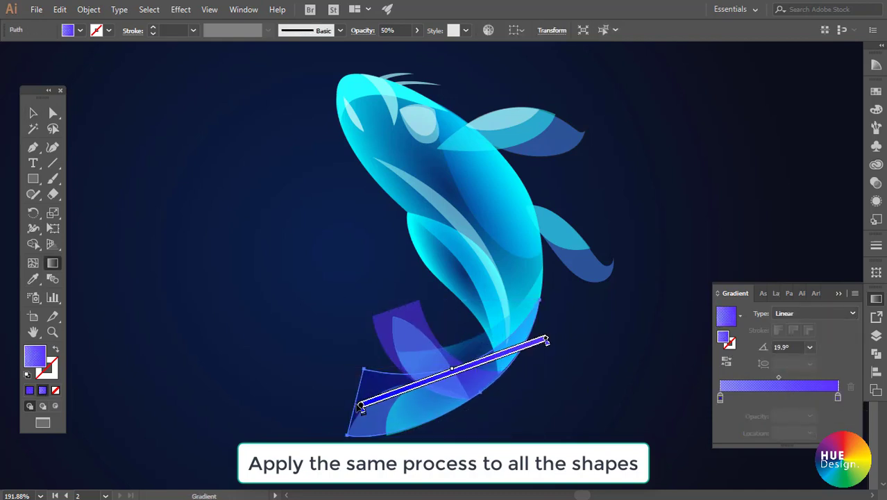
key("v")
left_click(588, 376)
scroll(590, 382, "up", 1)
Redraw the purple tail fin piece's gradient diagonally
left_click(497, 371)
left_click(402, 339)
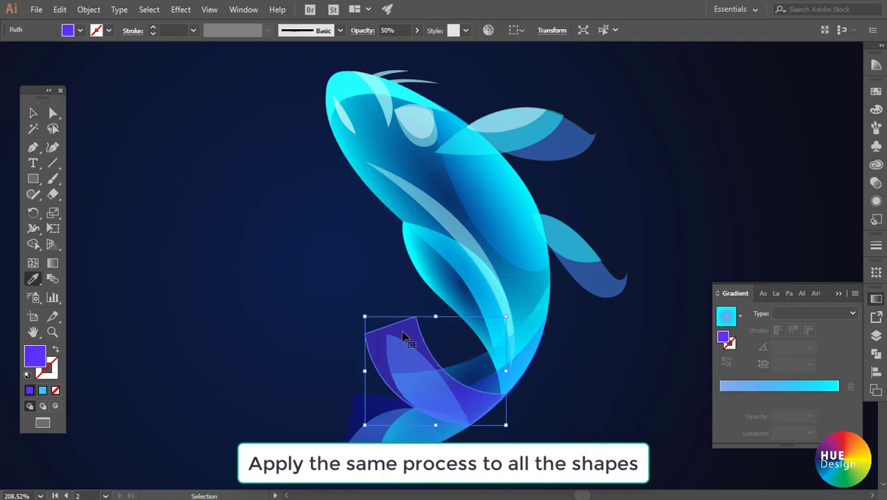
key("g")
left_click_drag(367, 325, 483, 419)
key("v")
left_click(582, 431)
scroll(583, 432, "down", 1)
scroll(582, 432, "down", 1)
Give the small tail fin pieces a gradient with lighter blue and pale blue stops
left_click(411, 350)
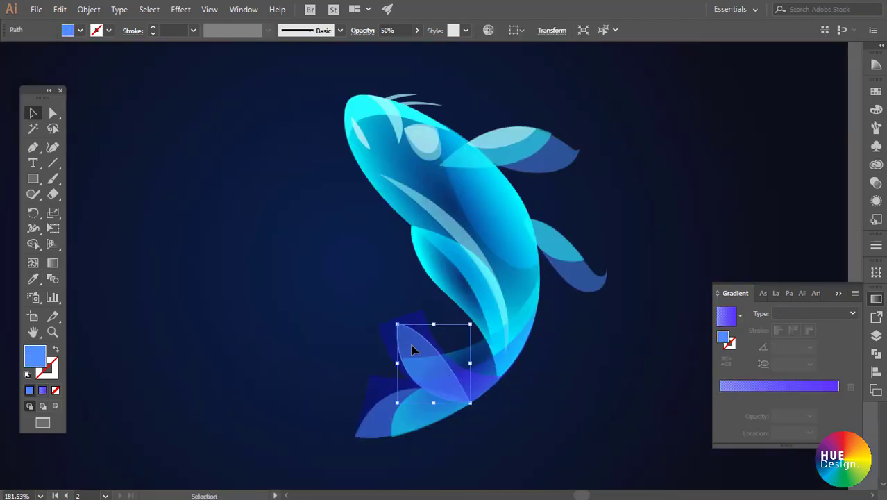
left_click(413, 410)
left_click(412, 343, "shift")
left_click(720, 397)
double_click(719, 398)
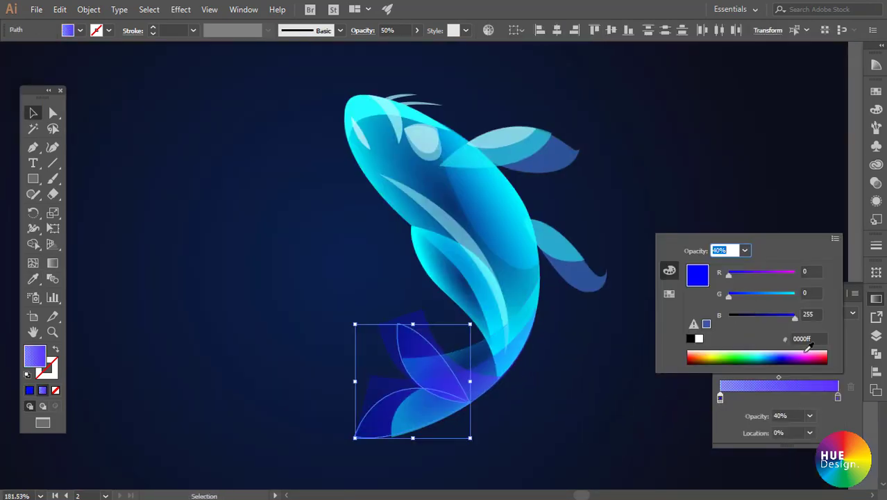
left_click_drag(730, 275, 747, 273)
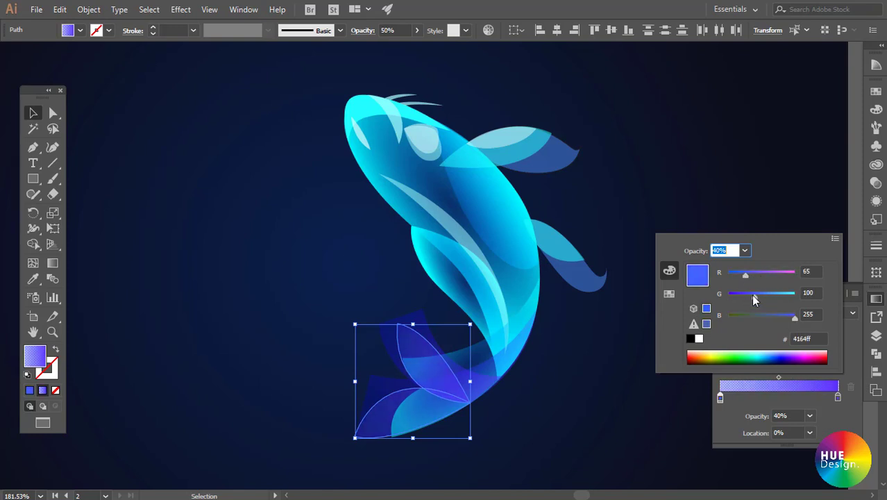
left_click(837, 397)
double_click(838, 397)
mouse_move(756, 297)
left_mouse_down()
mouse_move(766, 296)
mouse_move(742, 274)
left_mouse_up()
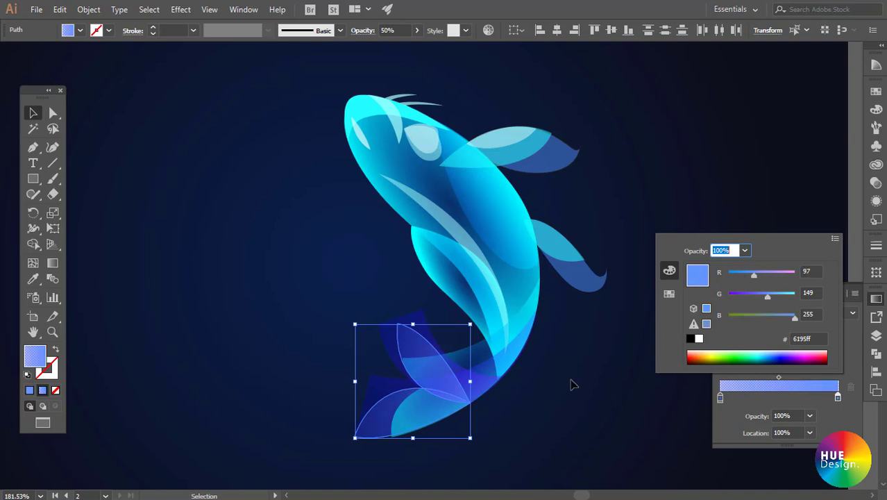
Run the upper tail piece's gradient vertically and the lower piece's toward its tip
key("g")
left_click_drag(434, 333, 433, 389)
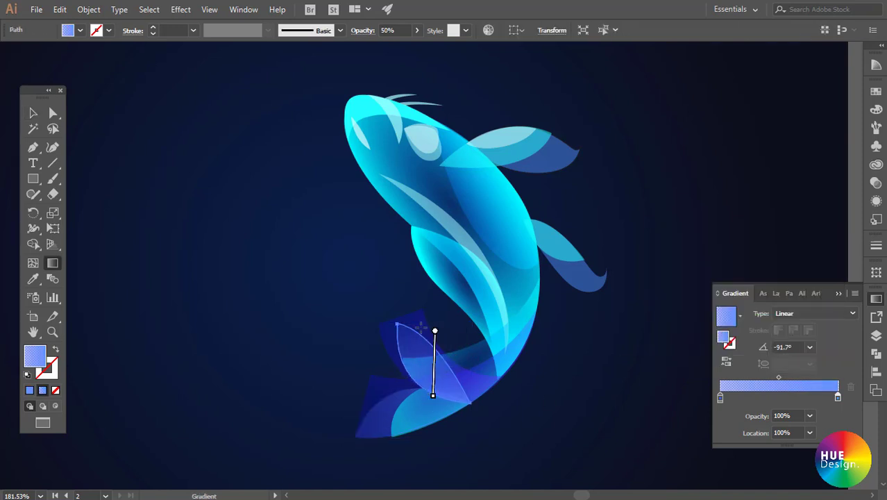
left_click(376, 422, "ctrl")
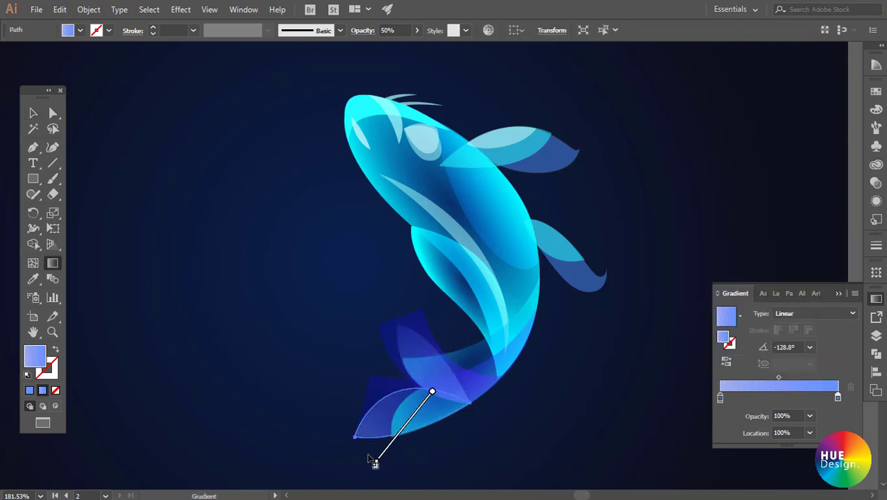
left_click_drag(359, 453, 459, 376)
key("v")
left_click(556, 401)
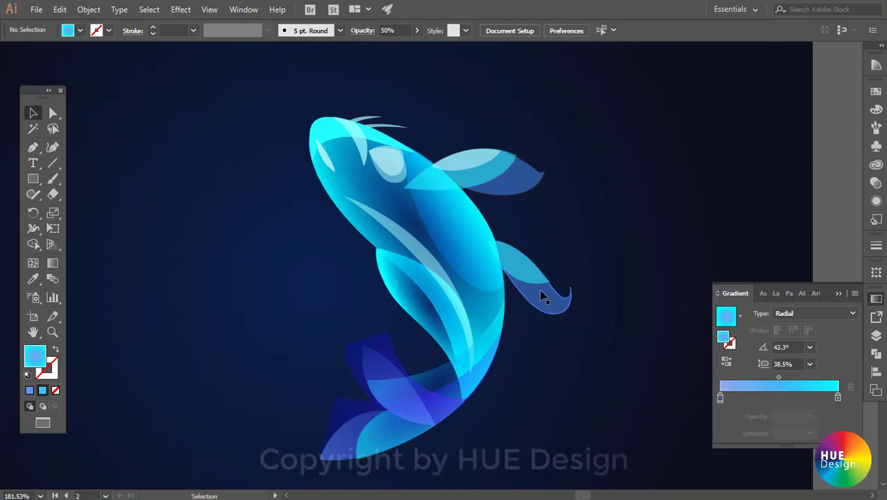
Remove both side fins' outline and fill them with a blue-to-deep-violet gradient
left_click(545, 293)
left_click(555, 192, "shift")
left_click(56, 391)
left_click(876, 299)
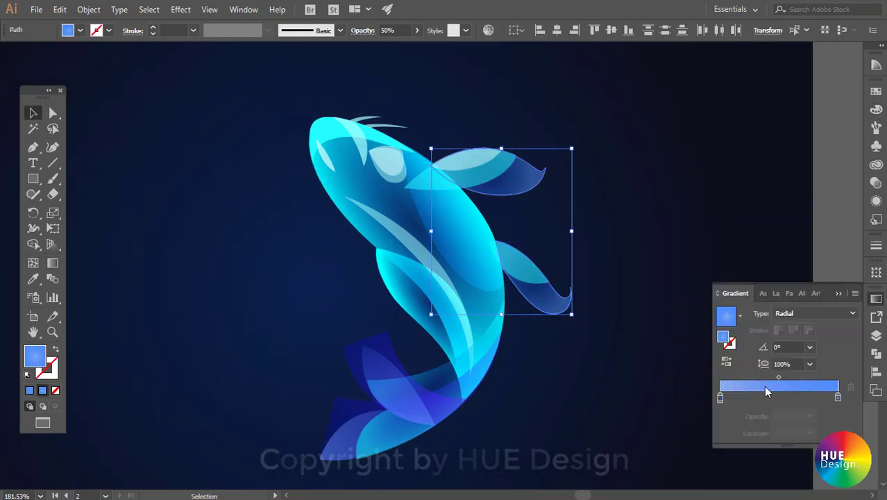
double_click(720, 397)
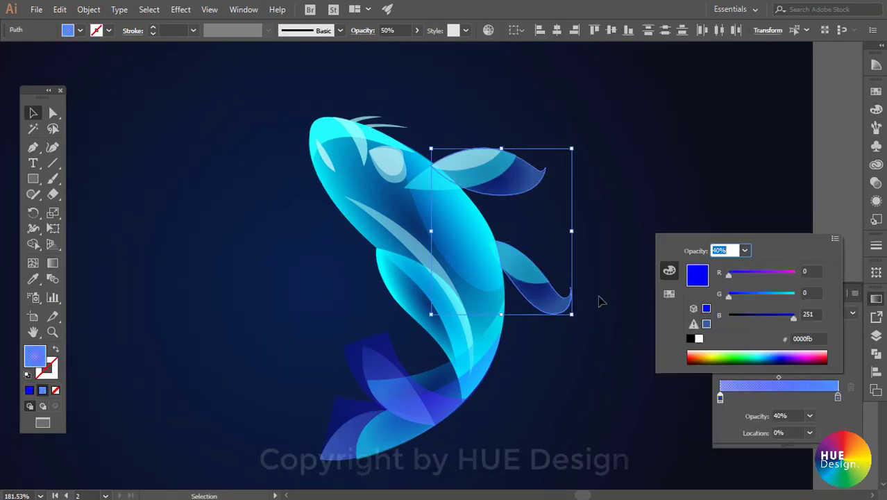
left_click(838, 397)
double_click(838, 396)
mouse_move(808, 274)
left_mouse_down()
mouse_move(748, 274)
mouse_move(730, 294)
left_mouse_up()
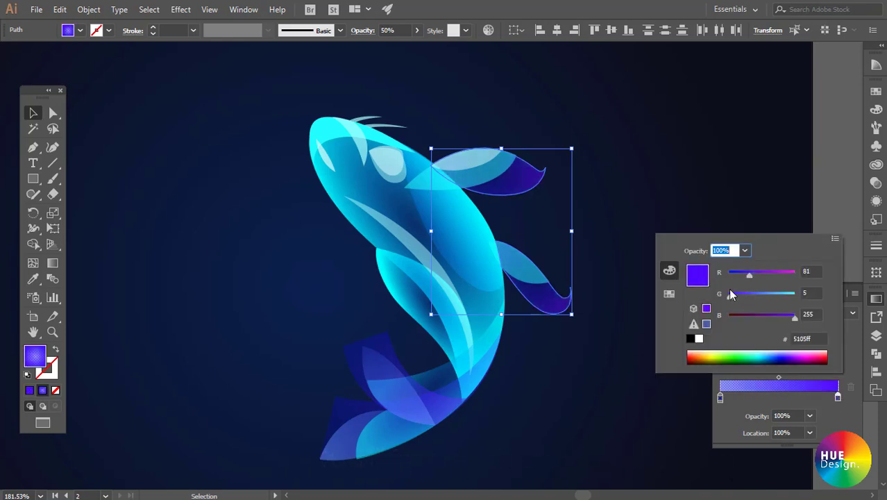
Squash and angle the side fins' radial gradients on the canvas
key("g")
left_click_drag(552, 278, 570, 289)
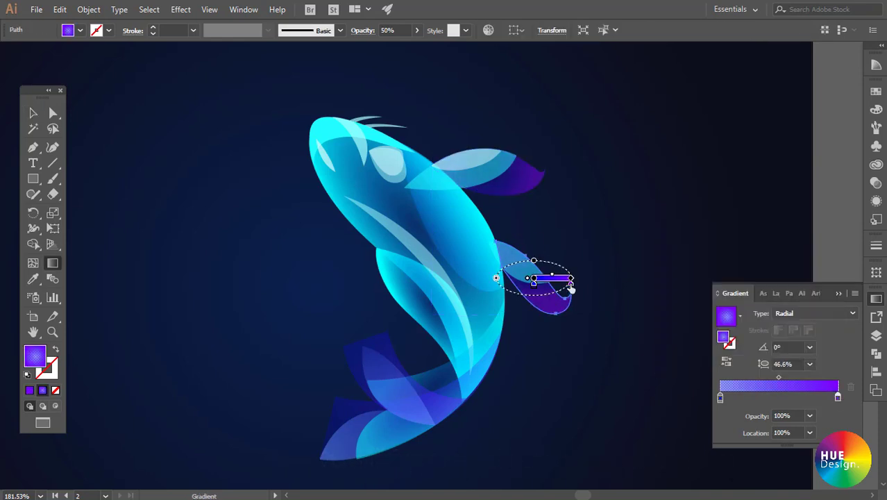
key("v")
left_click(524, 179)
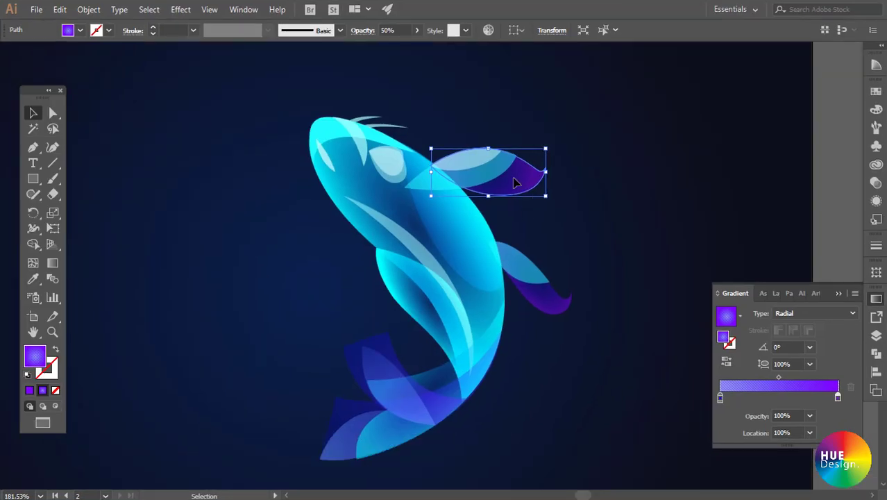
key("g")
key("v")
left_click(529, 276)
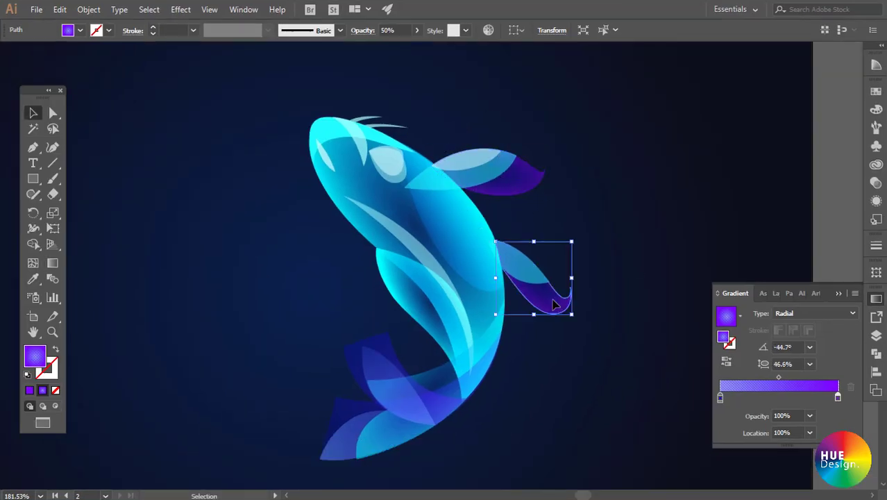
key("g")
left_click_drag(568, 258, 604, 302)
key("v")
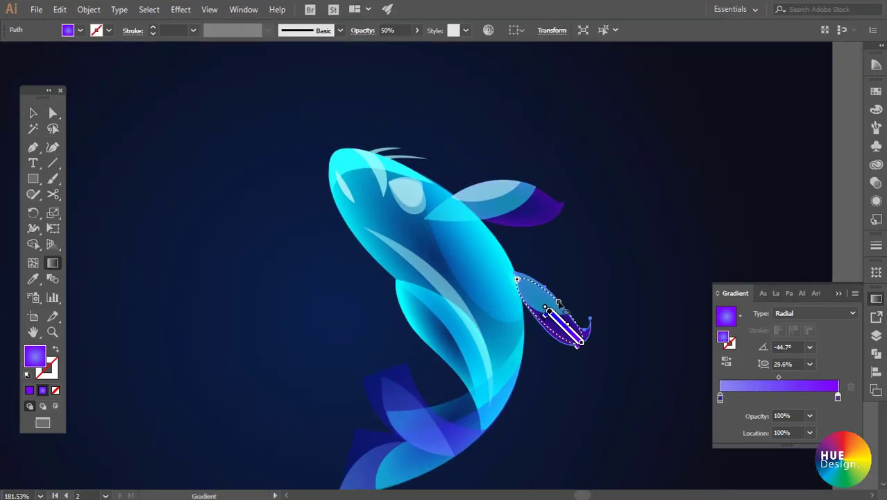
Give the pale upper fin highlight a gradient fill, rotated and stretched
left_click(581, 263)
left_click(524, 279)
key("g")
left_click(778, 386)
double_click(720, 397)
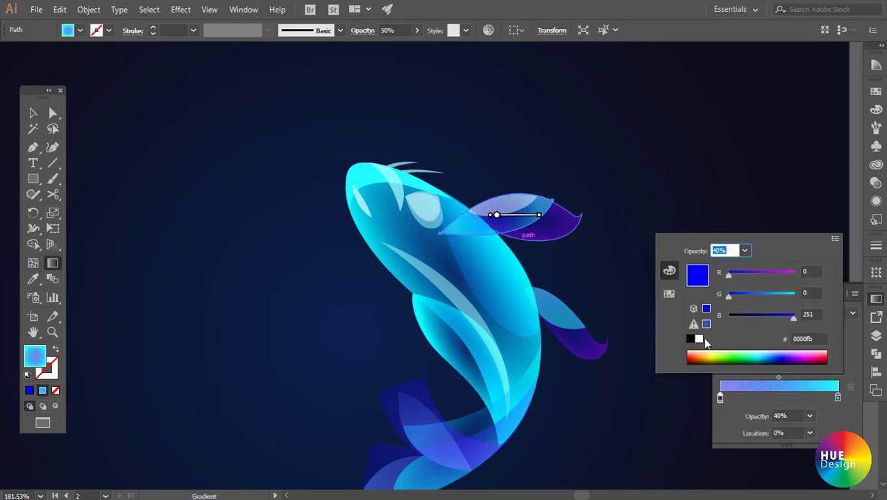
key("Escape")
left_click_drag(539, 214, 550, 206)
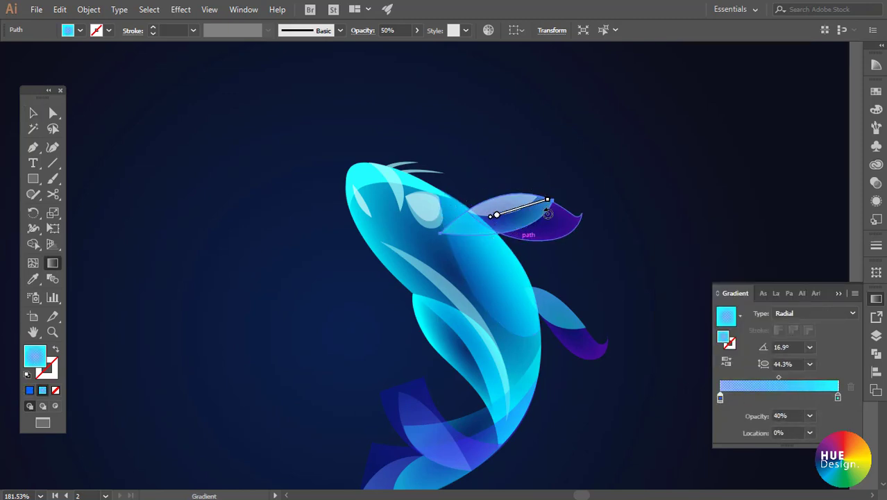
key("v")
Set the fin highlights' right stop to bright cyan and squash both radial gradients into ellipses
key("ctrl+shift+a")
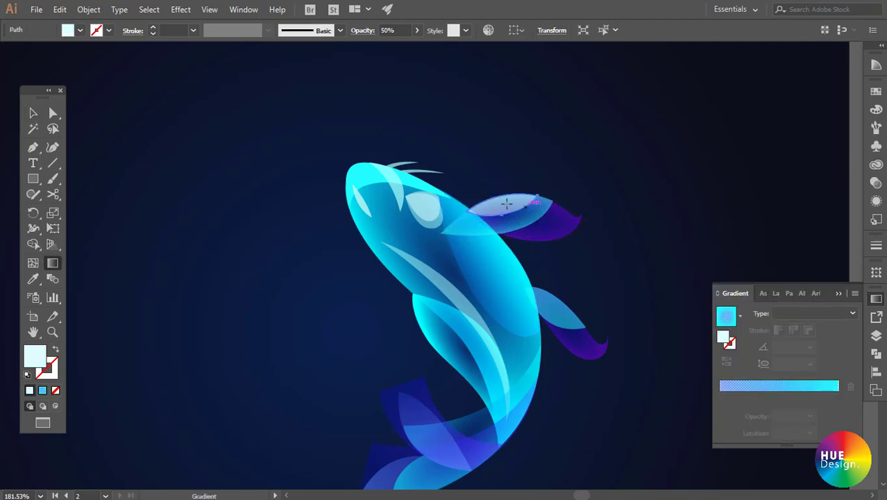
left_click(507, 202)
double_click(720, 396)
double_click(837, 397)
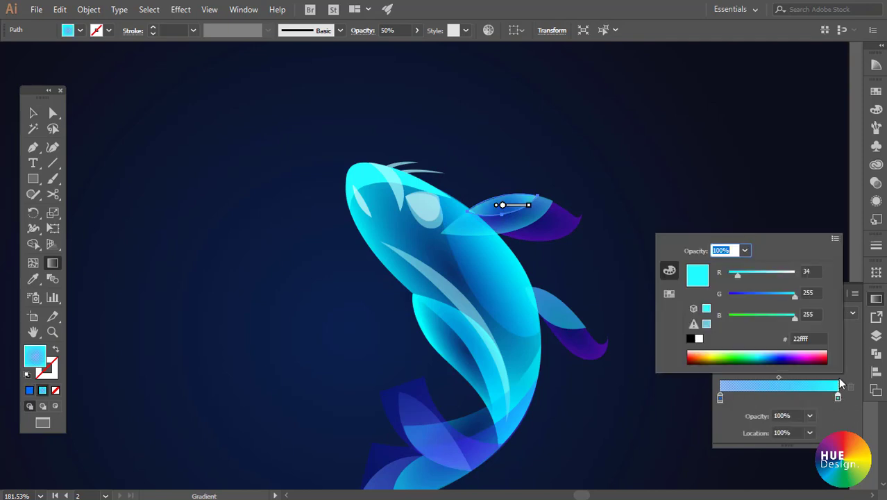
key("Escape")
left_click_drag(503, 182, 528, 216)
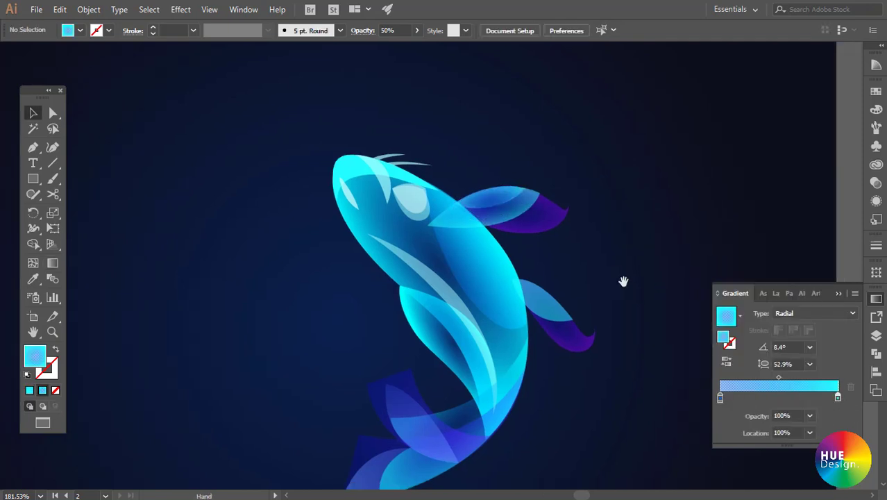
left_click(548, 305)
key("g")
left_click_drag(529, 267, 570, 311)
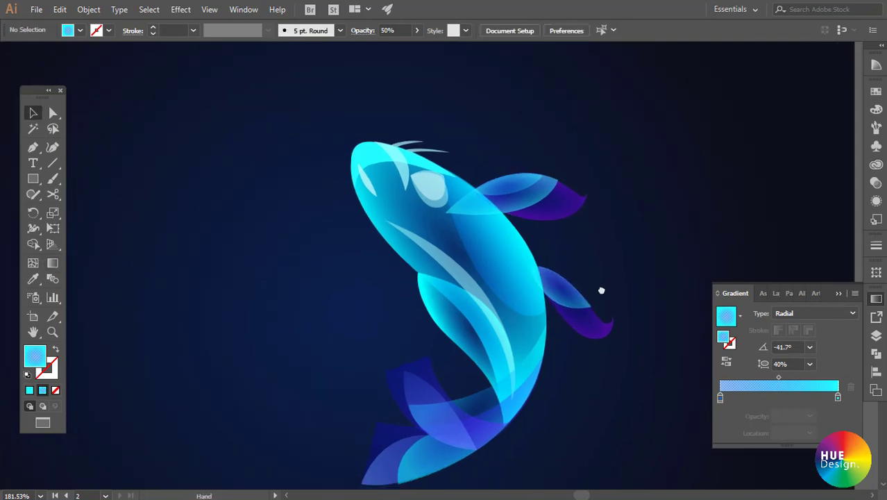
Give the small head highlight a gradient fill shifted toward cyan
left_click(519, 279)
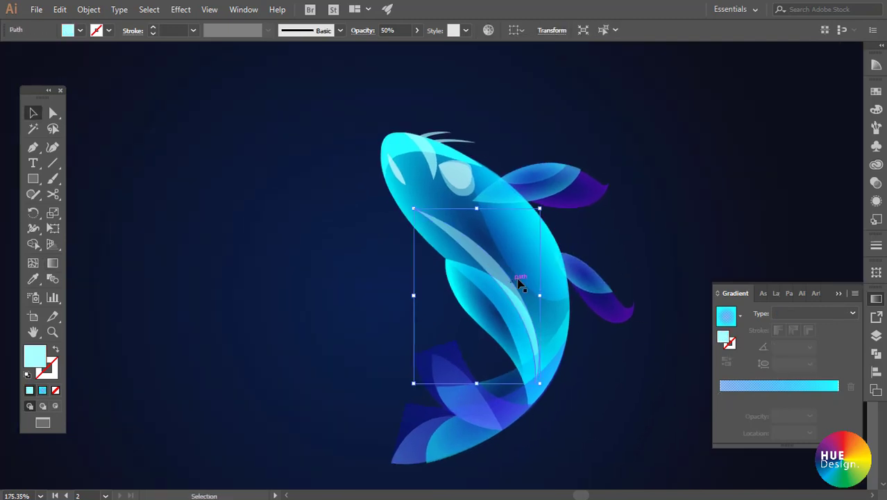
key("g")
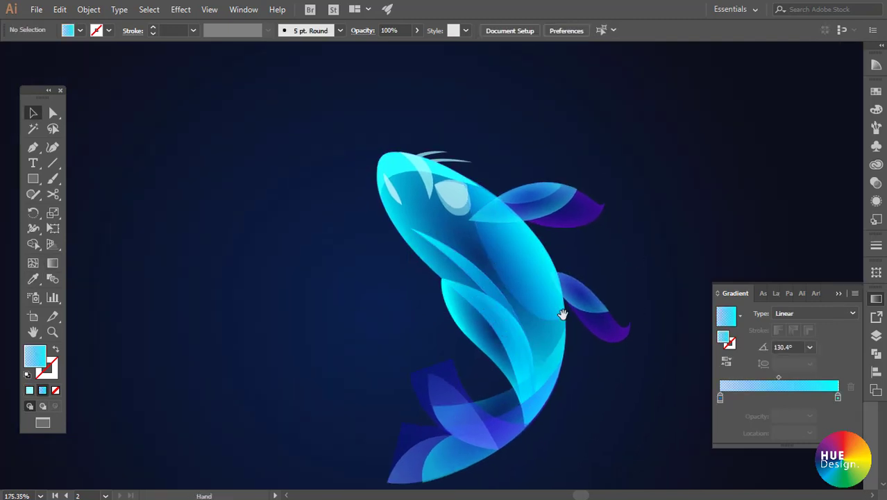
left_click(462, 217)
scroll(462, 217, "up", 1)
key("i")
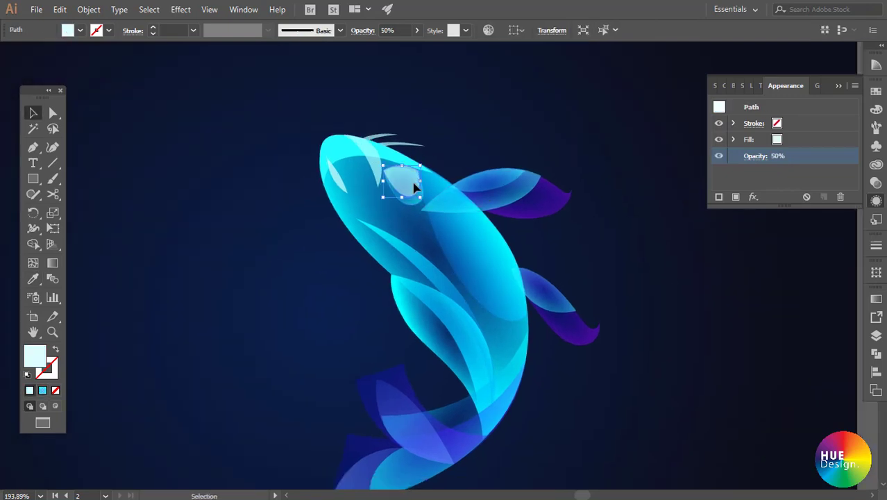
left_click(447, 208)
left_click(877, 299)
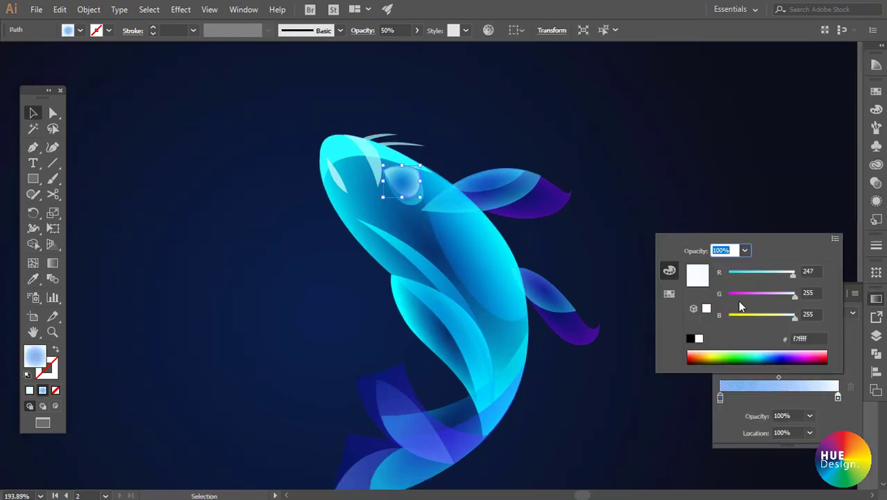
double_click(720, 397)
left_click_drag(756, 296, 787, 296)
Redraw the head highlight's gradient diagonally across the shape
key("g")
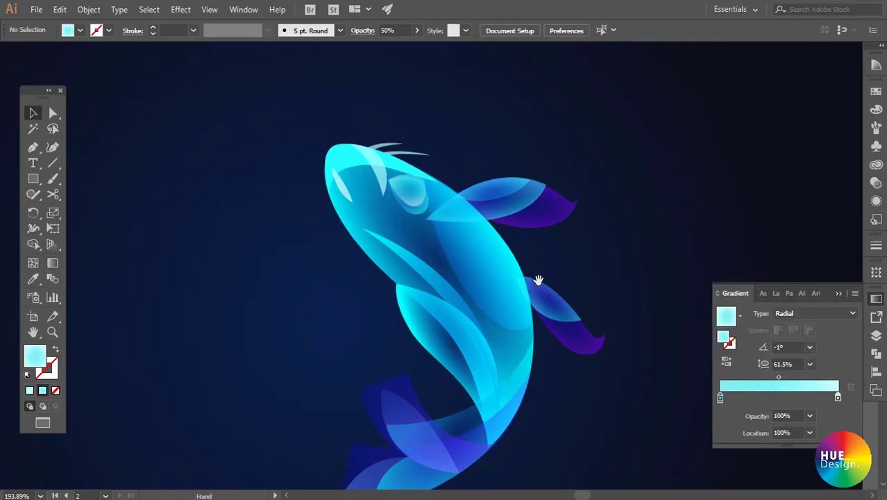
scroll(538, 280, "up", 1)
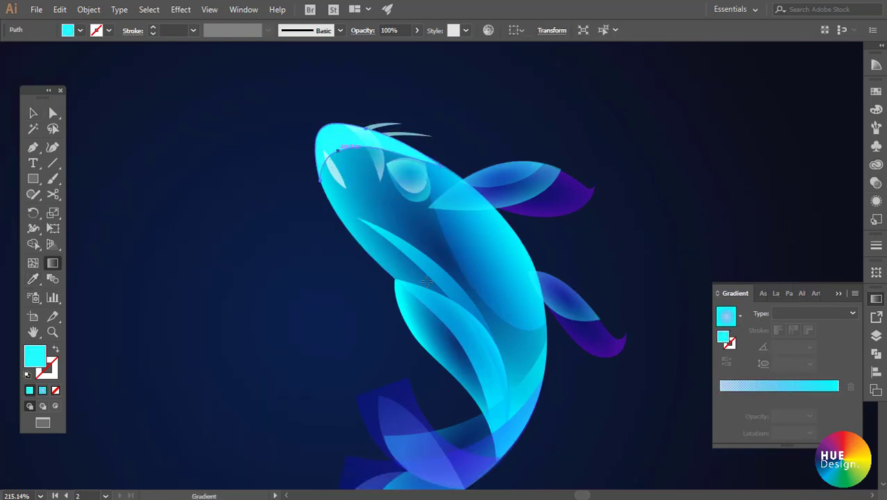
left_click_drag(398, 188, 313, 111)
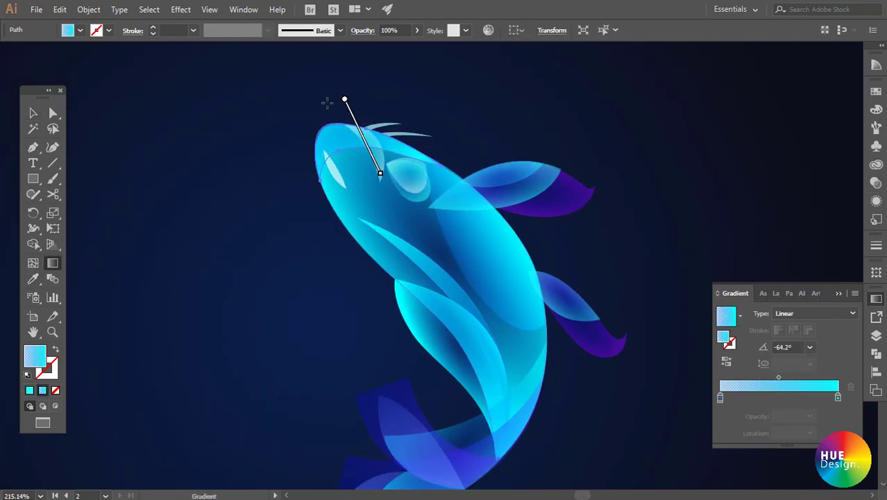
left_click_drag(386, 192, 364, 119)
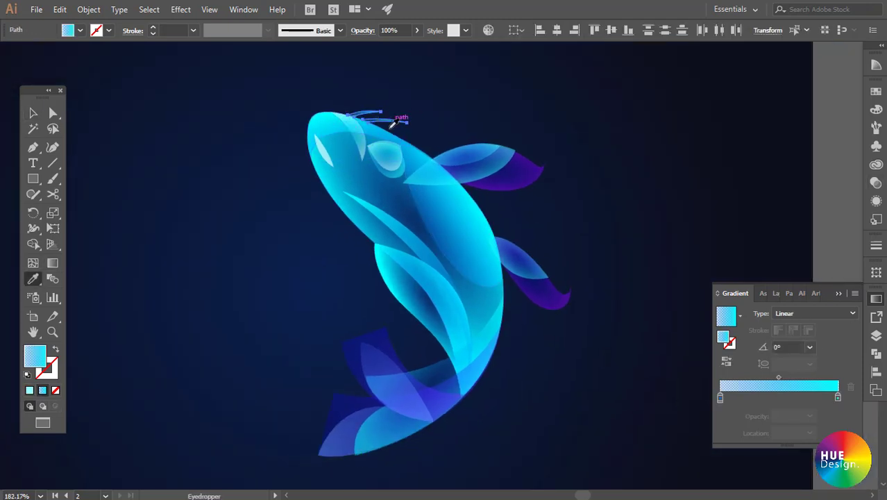
left_click(527, 109)
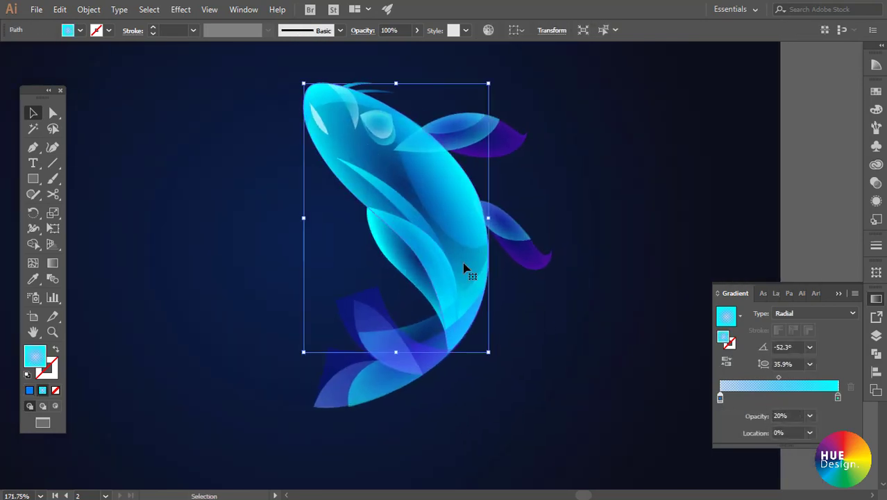
Set the inner body shape's opacity to 60%
left_click(444, 189)
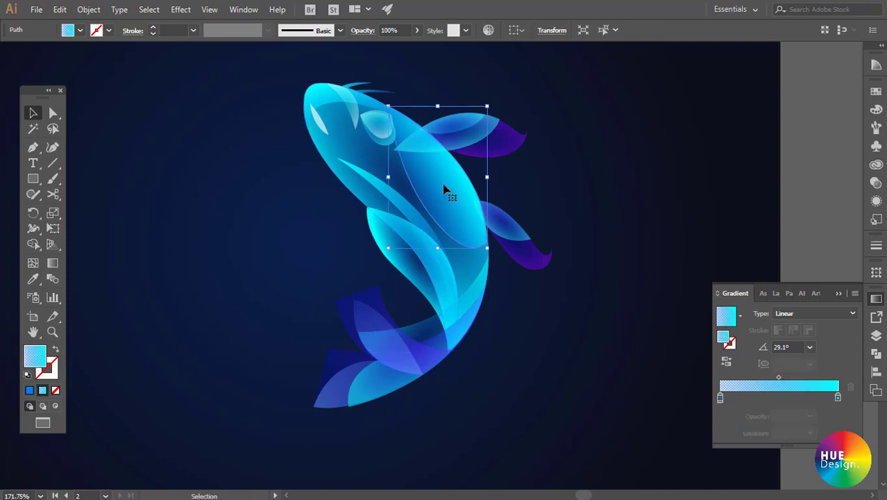
left_click(659, 271)
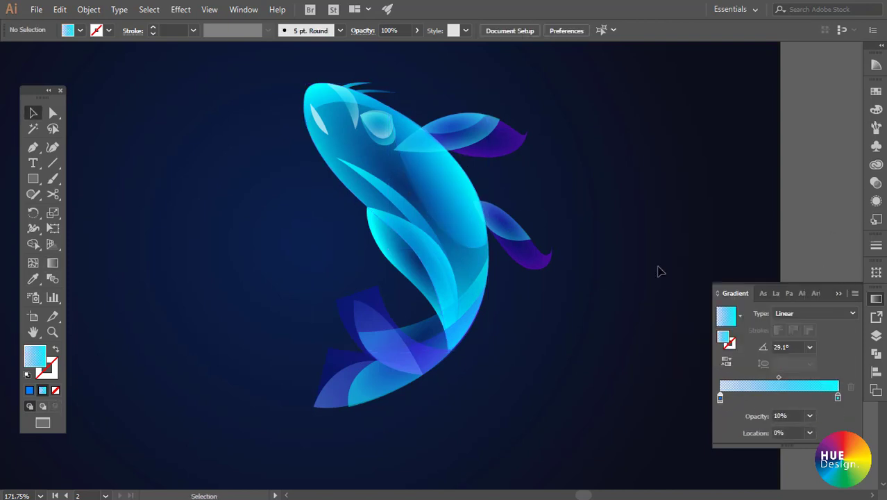
left_click(428, 172)
type("60")
key("Return")
key("ctrl+shift+a")
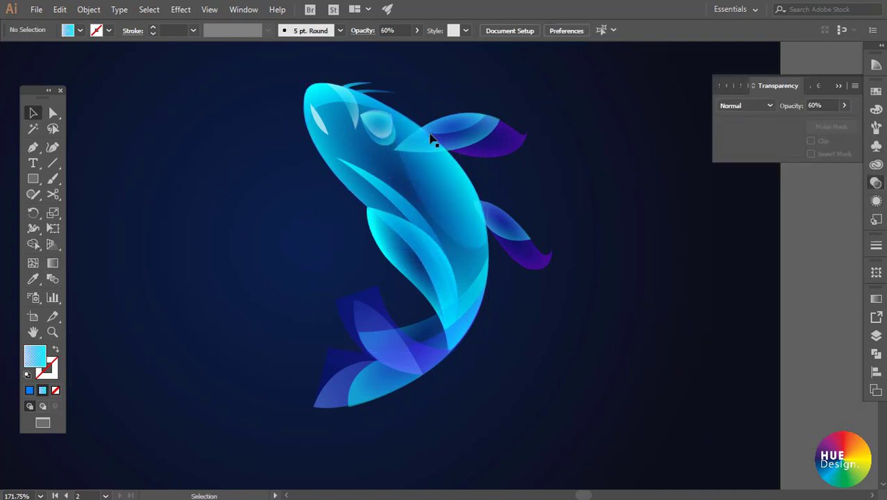
left_click(378, 128)
left_click(392, 200)
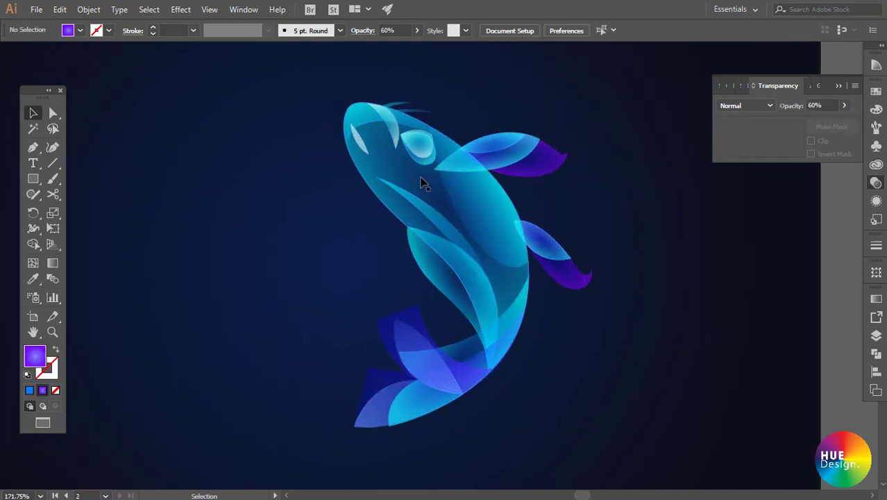
left_click(425, 182)
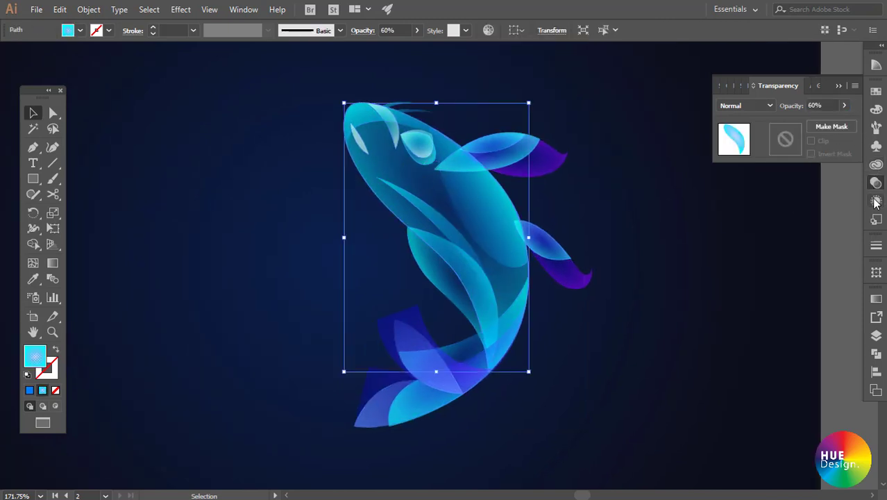
Add an Inner Glow effect to the body with a light cyan colour and preview it
left_click(876, 200)
left_click(753, 198)
mouse_move(795, 274)
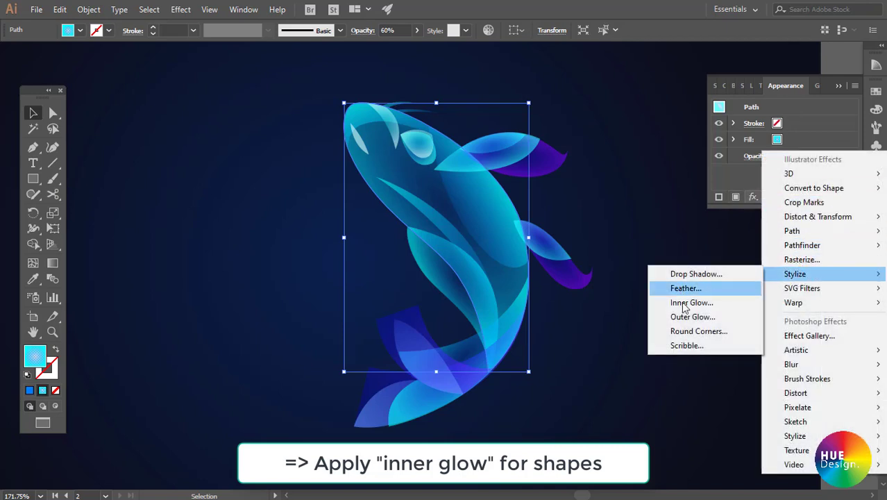
left_click(687, 303)
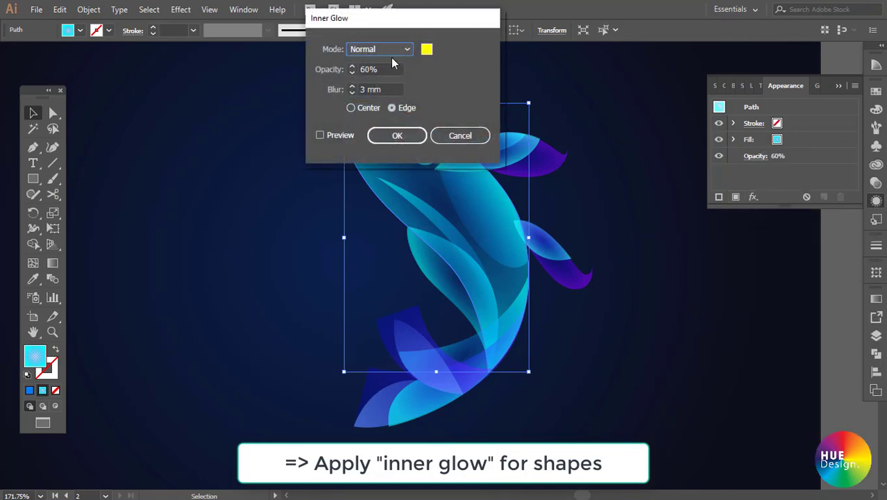
left_click(426, 49)
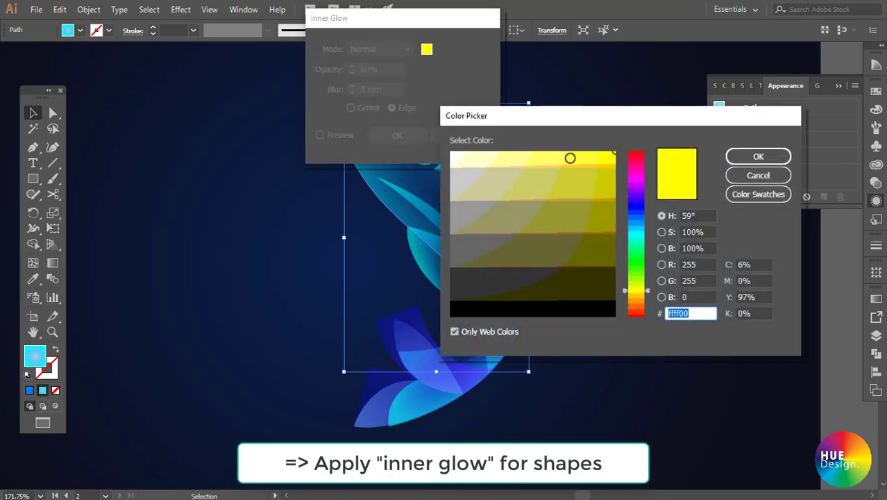
left_click(642, 236)
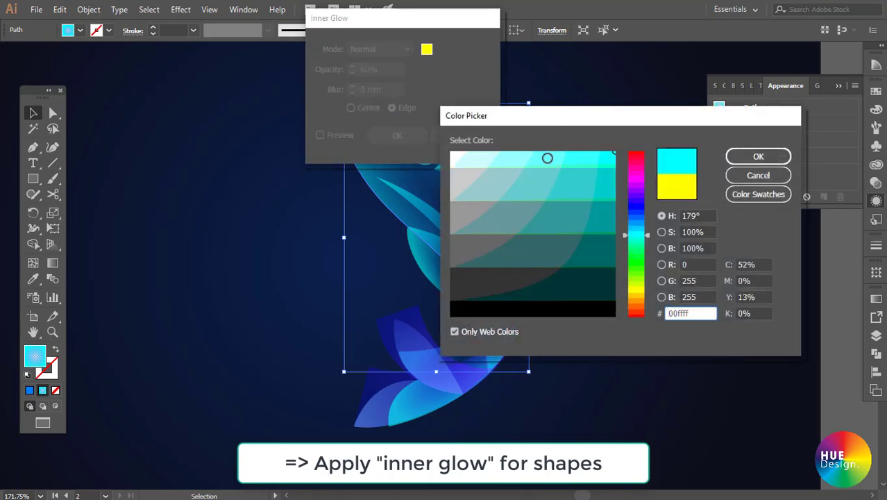
left_click(515, 156)
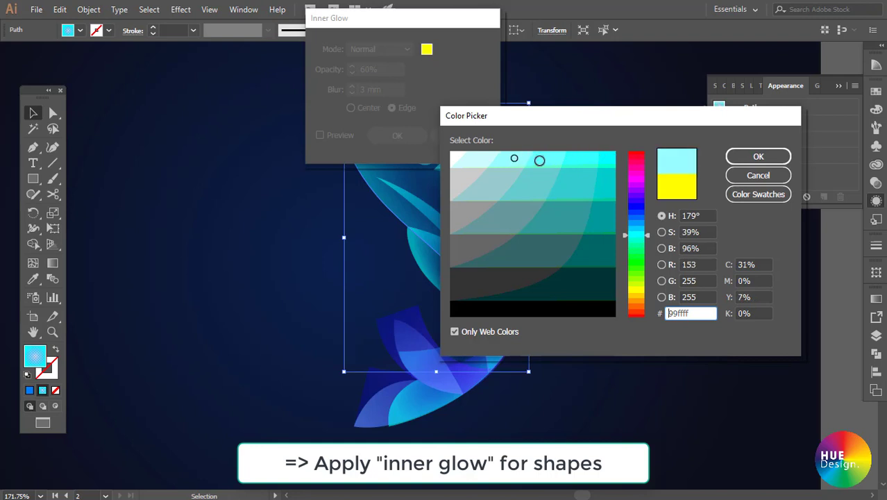
left_click(758, 156)
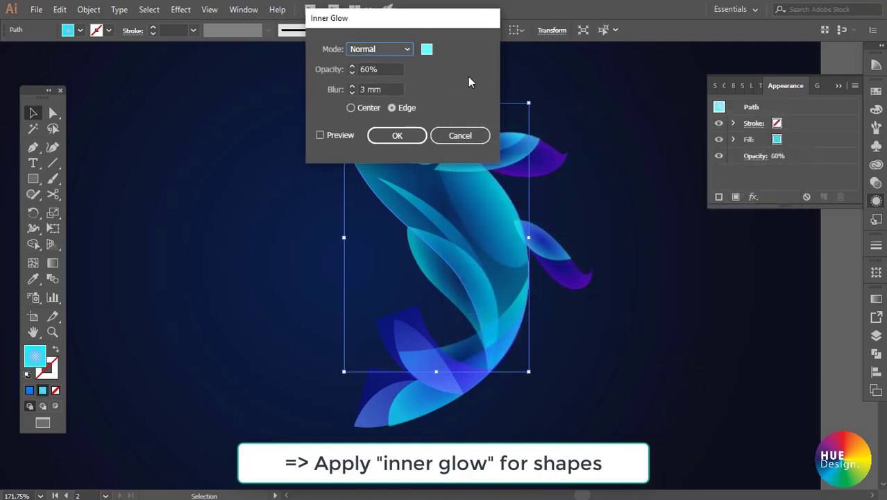
left_click_drag(445, 20, 721, 236)
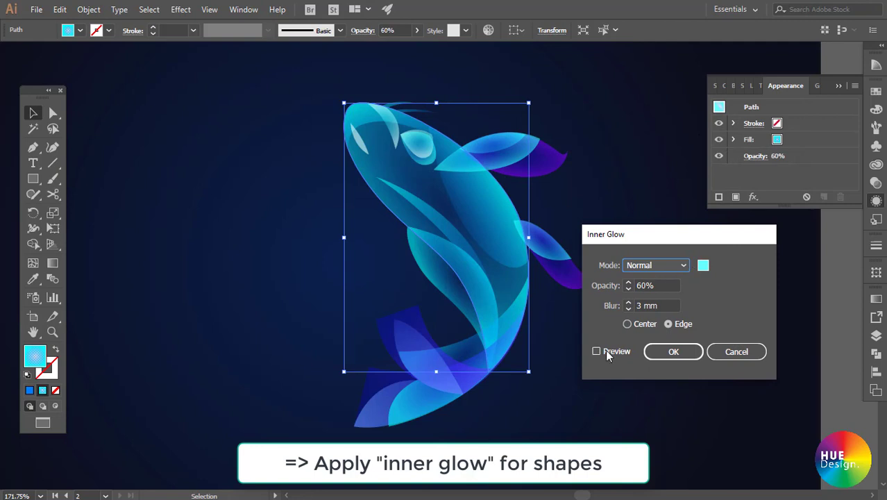
left_click(605, 351)
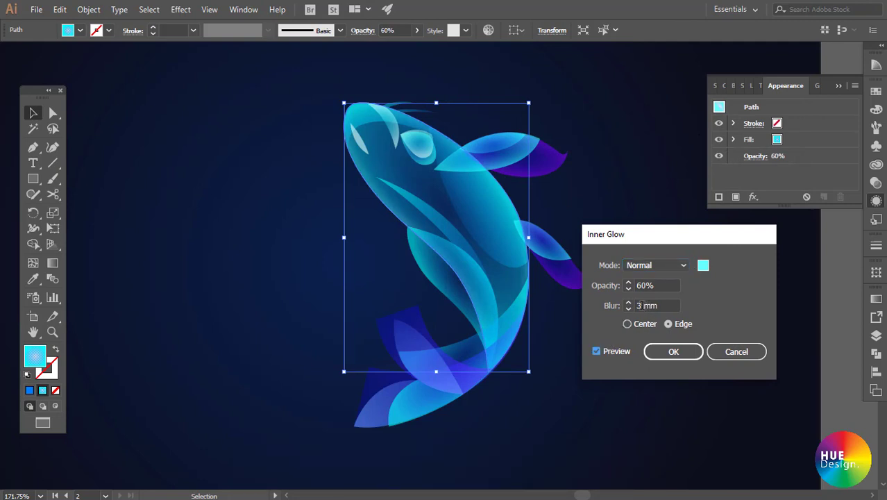
Set the Inner Glow blur to 5 mm and colour to pure cyan 00ffff, then apply
left_click(630, 308)
type("5")
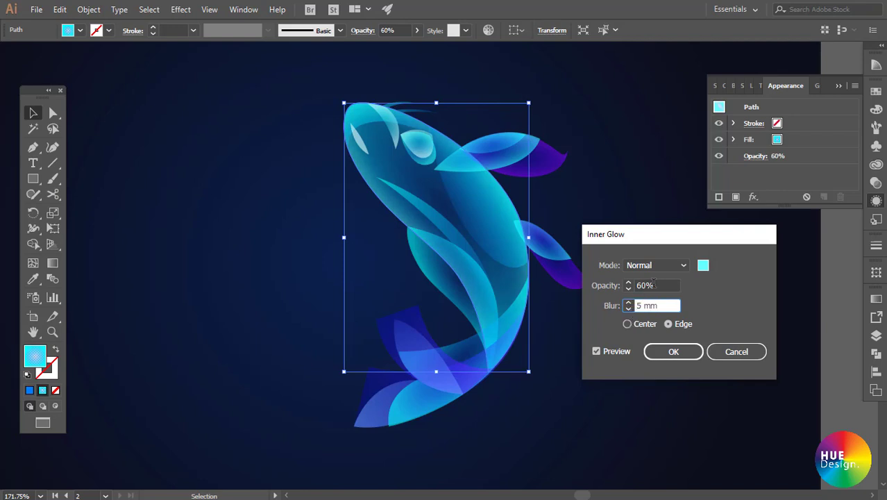
key("Tab")
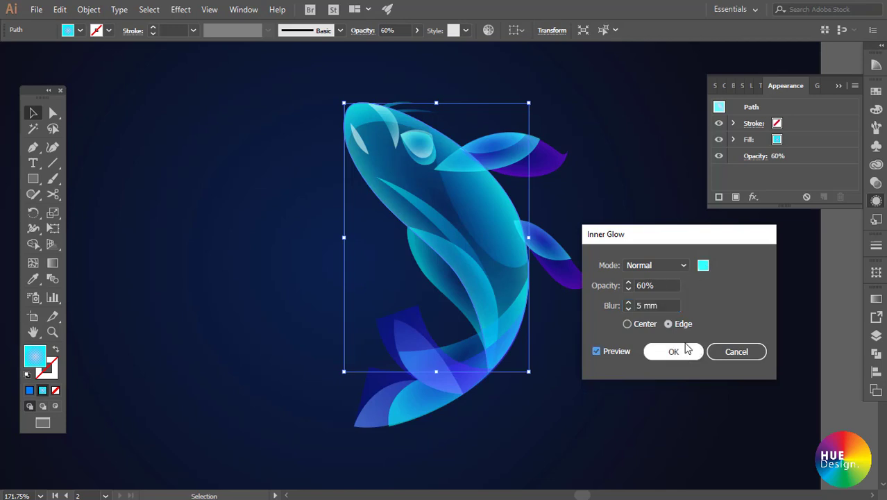
left_click(703, 266)
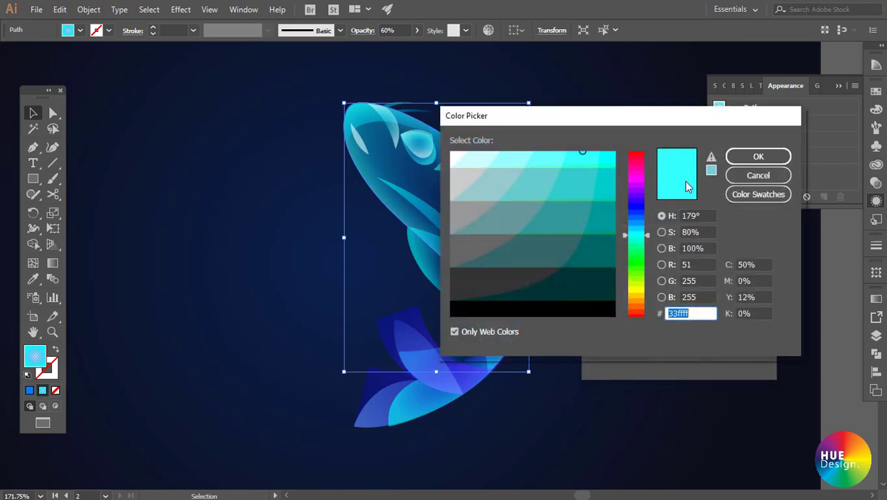
left_click(607, 158)
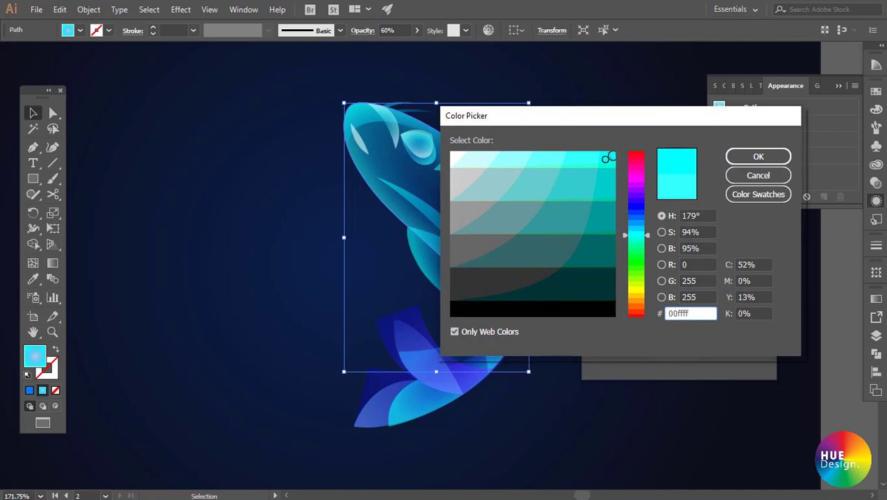
left_click(586, 158)
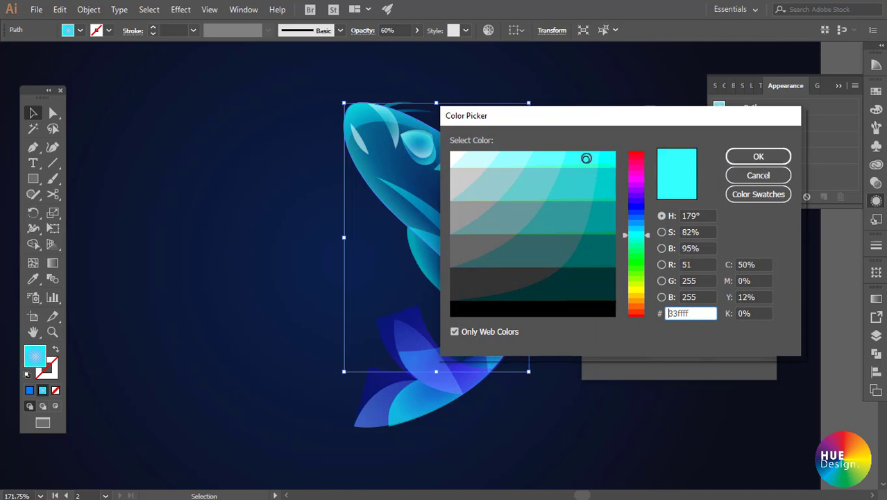
left_click(606, 158)
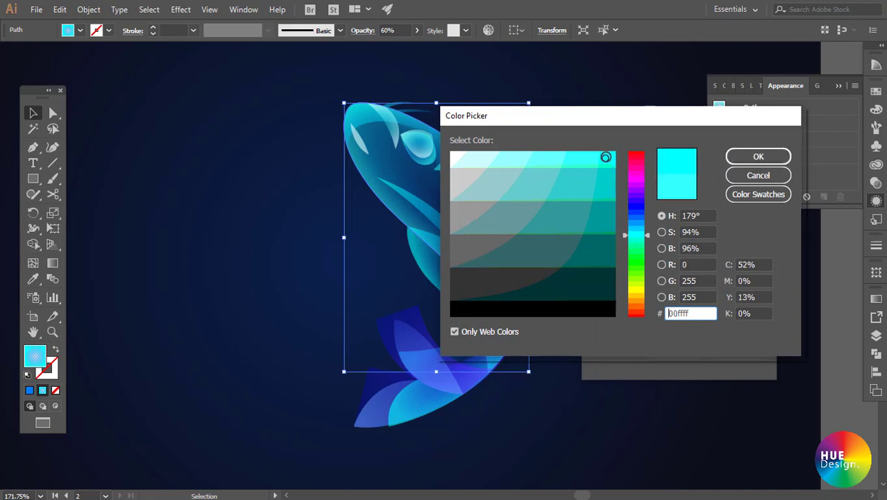
left_click(758, 157)
left_click(672, 351)
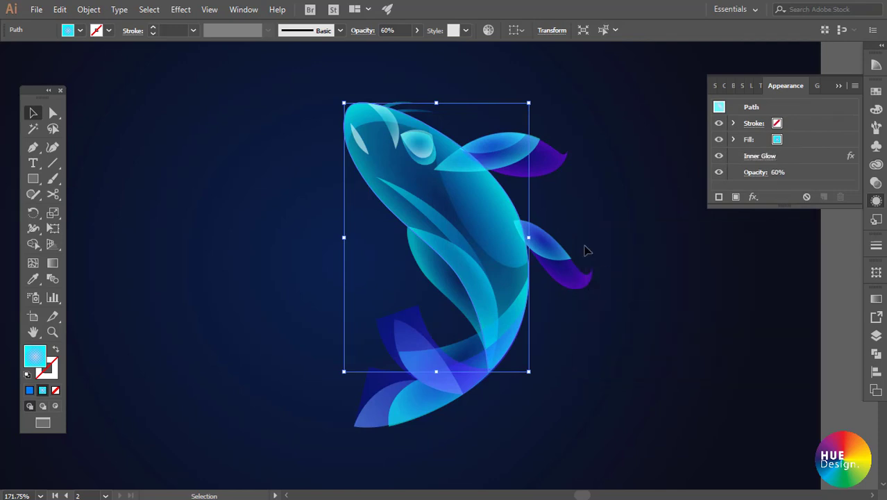
left_click(617, 222)
Add a cyan Inner Glow with 3 mm blur to the inner leaf shape on the body
left_click(506, 215)
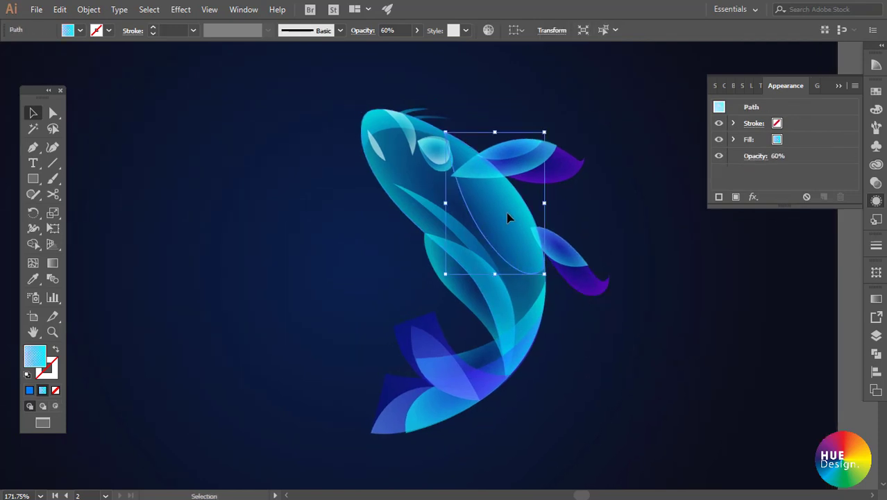
left_click(668, 230)
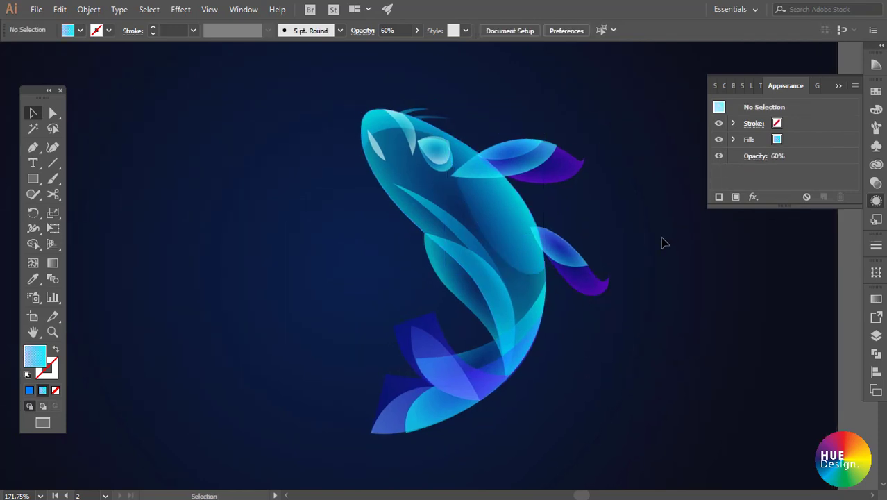
left_click(469, 261)
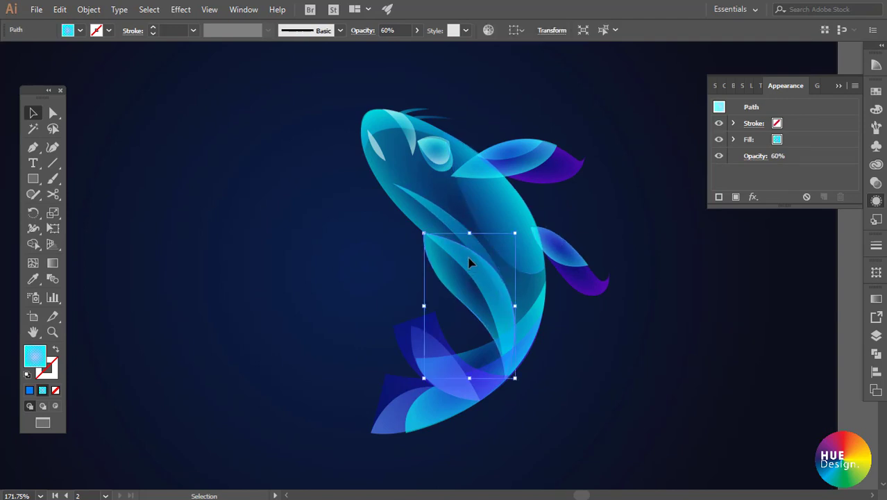
left_click(753, 197)
mouse_move(795, 273)
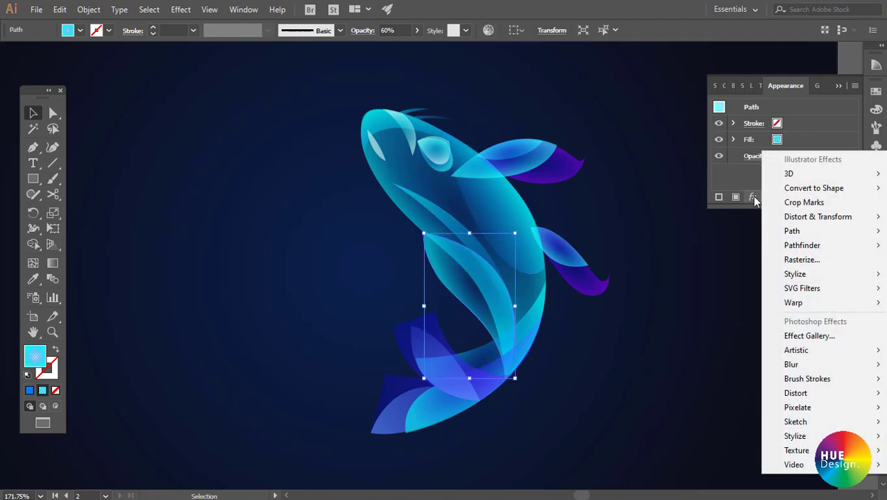
left_click(679, 304)
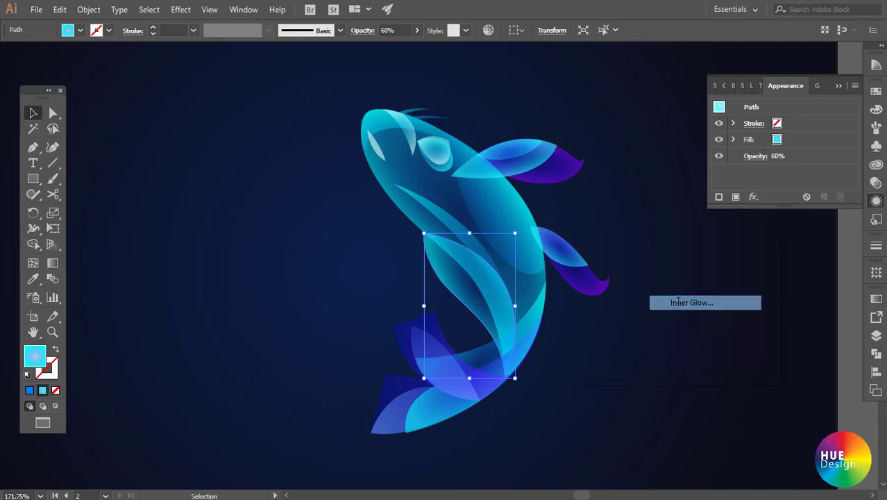
left_click(702, 267)
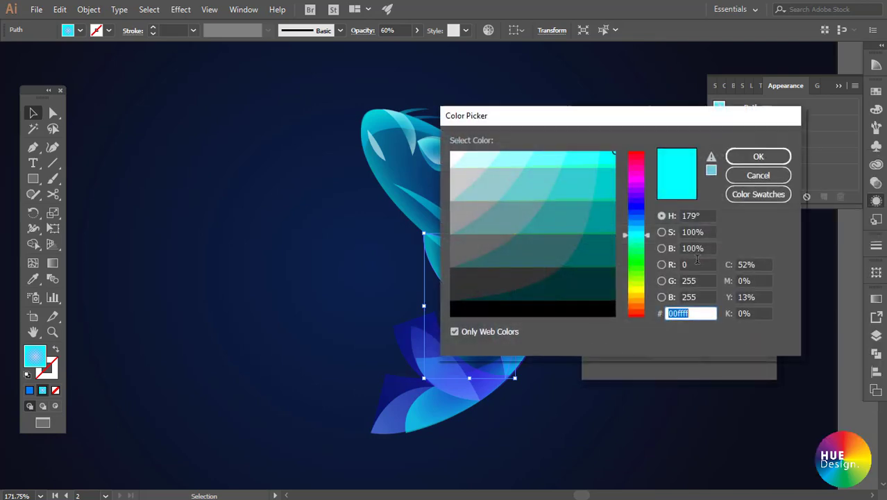
left_click(757, 157)
left_click(619, 352)
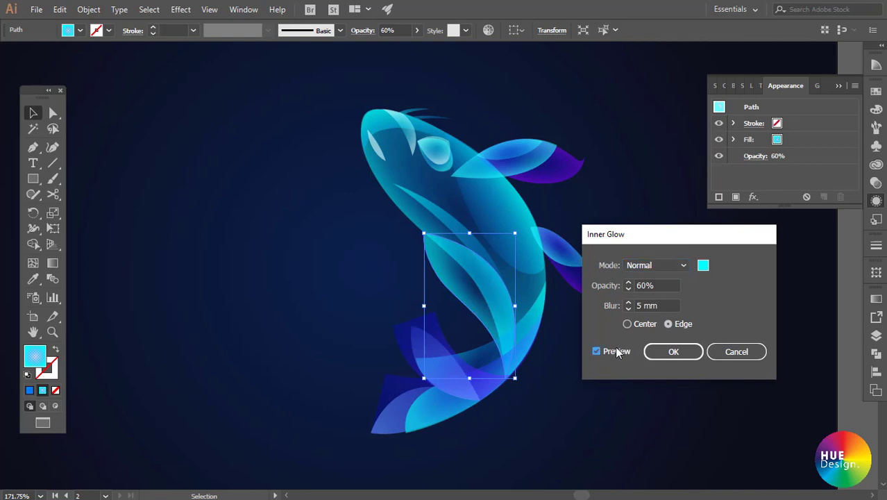
left_click(627, 309)
left_click(628, 309)
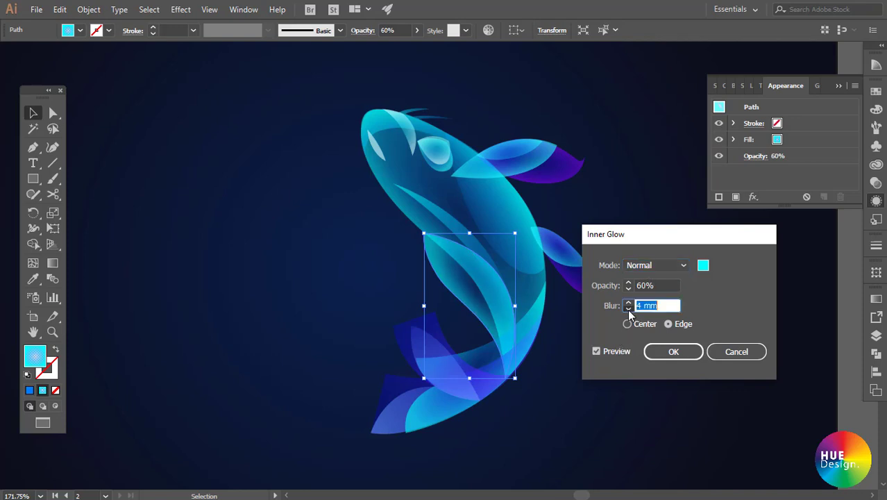
left_click(668, 353)
Apply an Inner Glow to the eye shape on the head
left_click(620, 214)
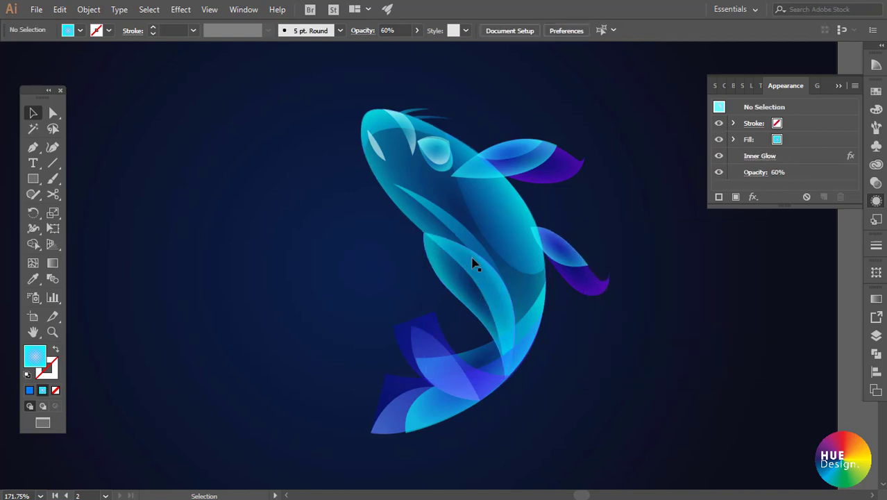
left_click(467, 237)
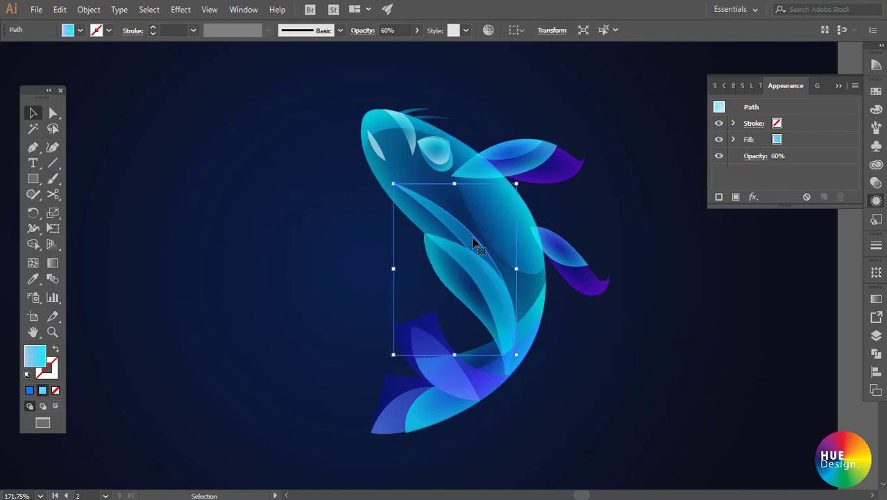
left_click(442, 171)
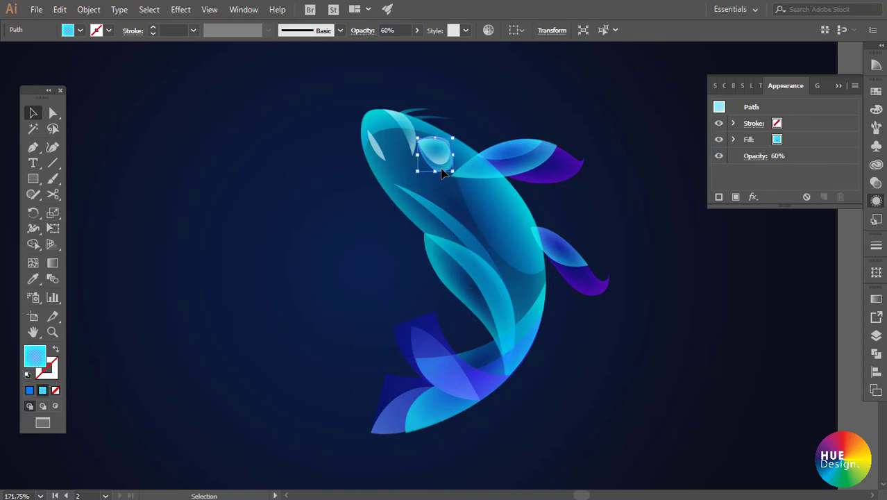
left_click(754, 196)
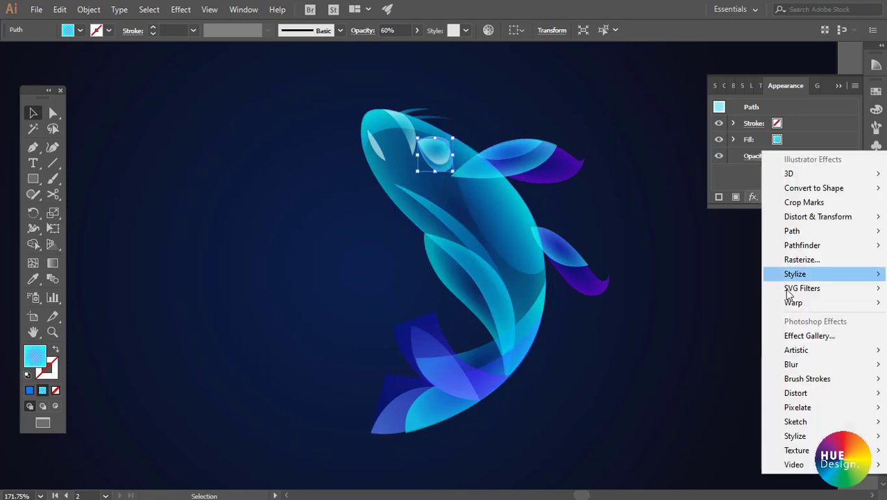
left_click(688, 302)
left_click(667, 350)
left_click(760, 172)
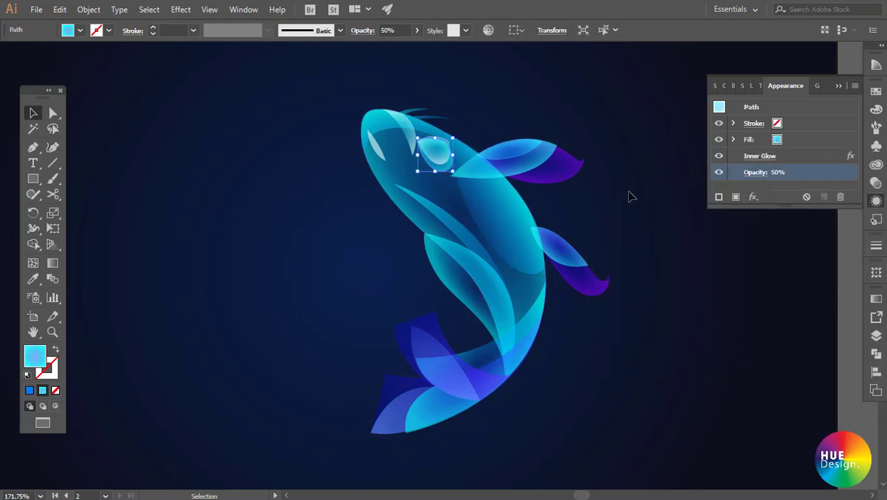
key("ctrl+z")
left_click(754, 197)
left_click(664, 281)
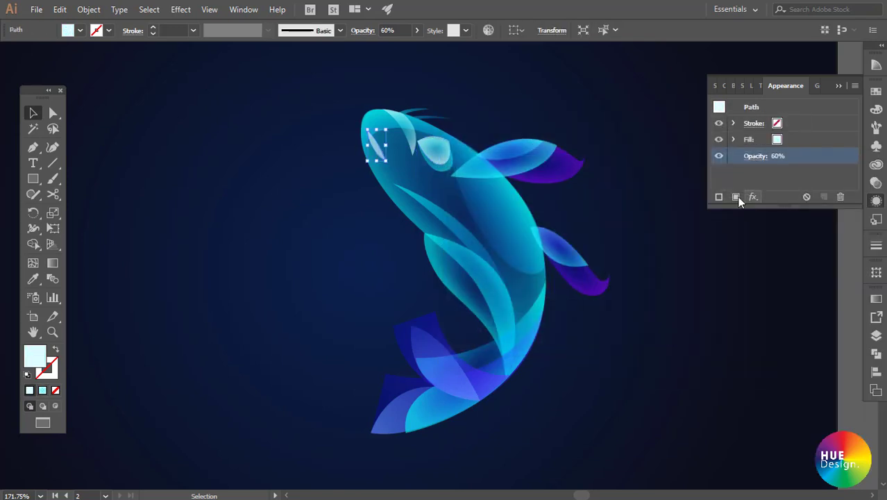
Add a cyan Inner Glow to the small pale shape on the snout
left_click(753, 196)
left_click(683, 301)
left_click(671, 352)
left_click(386, 167)
left_click(760, 155)
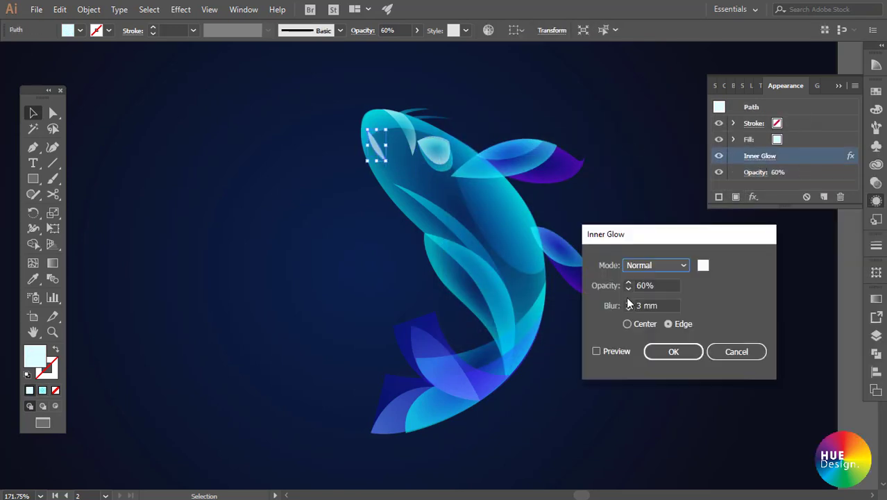
double_click(634, 303)
left_click(669, 349)
key("ctrl+shift+a")
Give the fish head a cyan Inner Glow
left_click(393, 142)
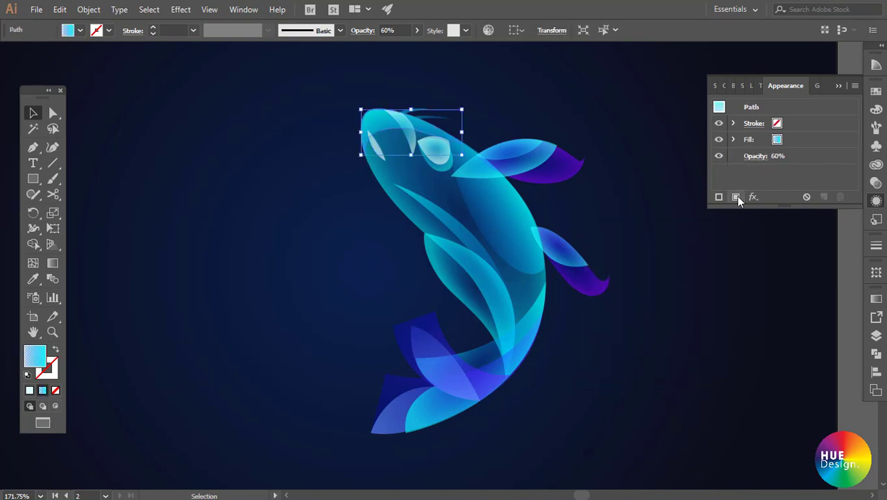
left_click(753, 197)
left_click(683, 302)
left_click(702, 264)
left_click(758, 156)
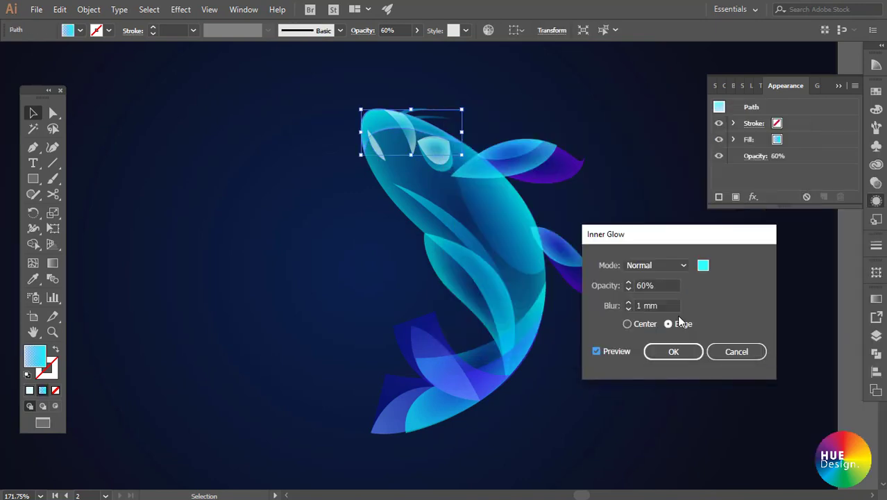
left_click(670, 352)
key("ctrl+shift+a")
Add an Inner Glow at 80% opacity to the whole fish body
left_click(397, 174)
left_click(753, 196)
left_click(648, 299)
double_click(644, 285)
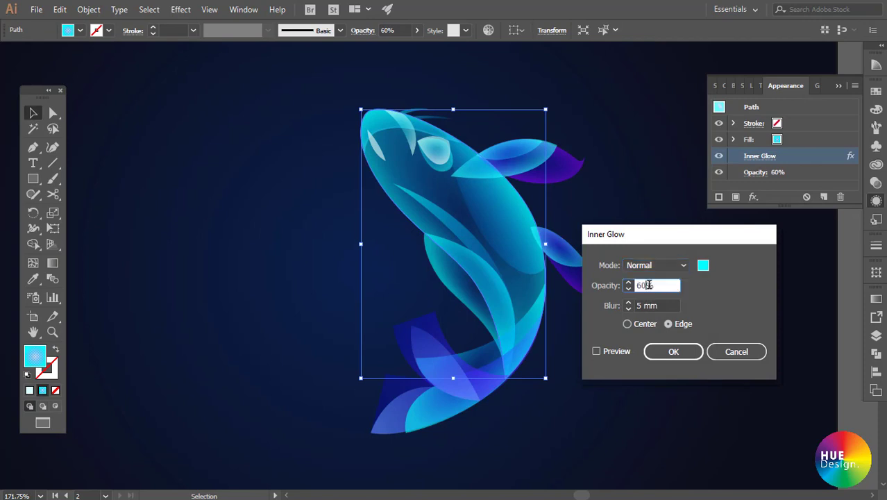
type("80")
left_click(597, 351)
left_click(672, 351)
key("ctrl+shift+a")
Inspect a body shape's gradient settings
left_click(536, 236)
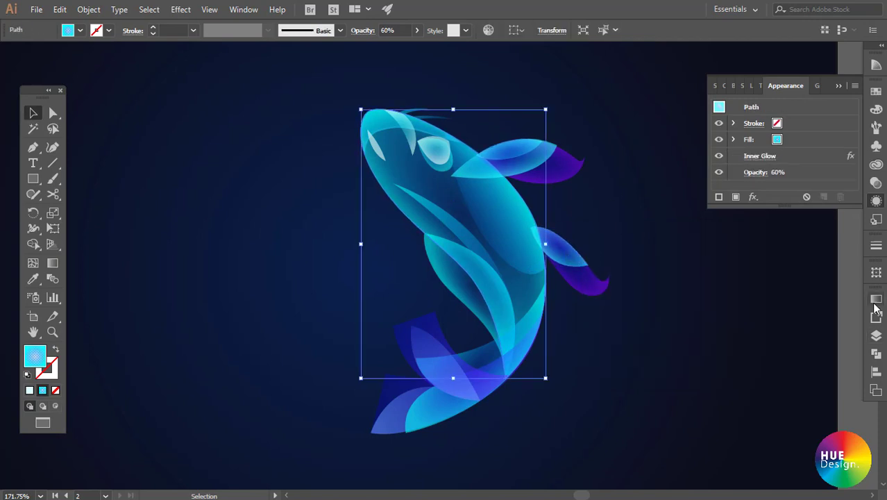
left_click(876, 299)
left_click(690, 225)
left_click(426, 174)
key("ctrl+shift+a")
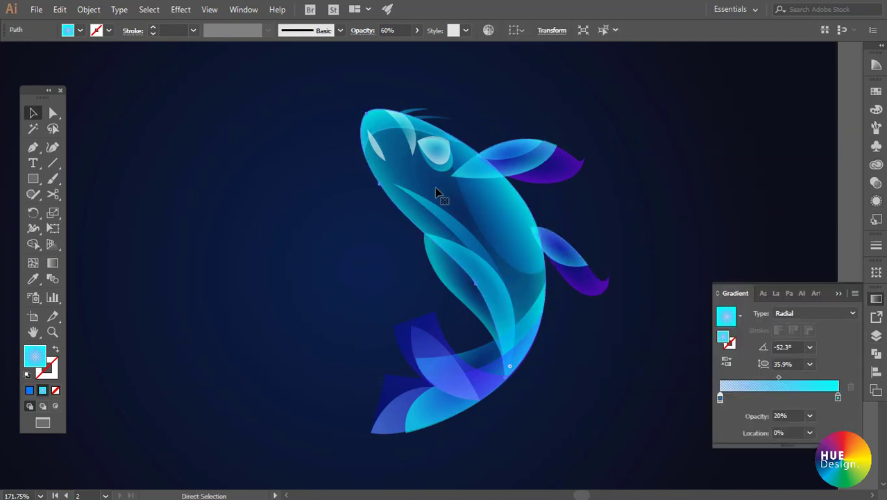
Add an Inner Glow at 60% to the upper fin
left_click(511, 150)
left_click(876, 147)
left_click(753, 197)
left_click(729, 302)
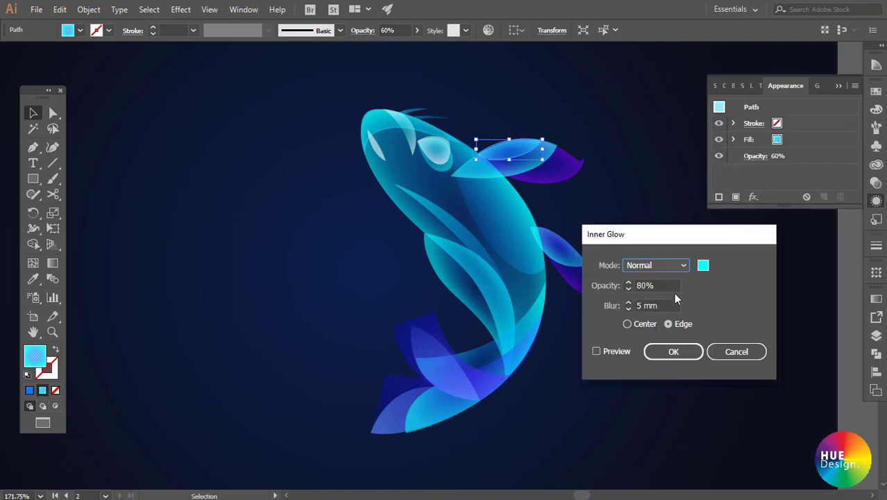
left_click(596, 351)
left_click(629, 309)
type("60")
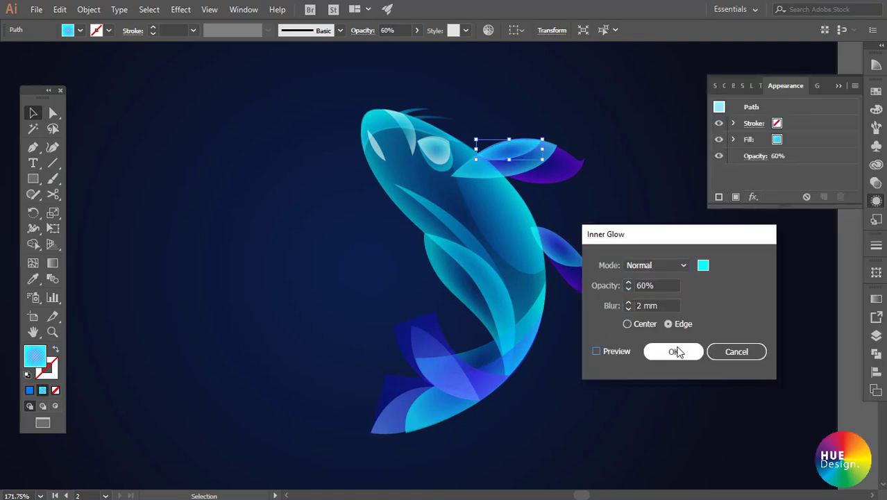
left_click(673, 351)
Give the next fin an Inner Glow in a lighter blue
left_click(564, 195)
left_click(538, 208)
left_click(753, 196)
left_click(729, 302)
left_click(703, 265)
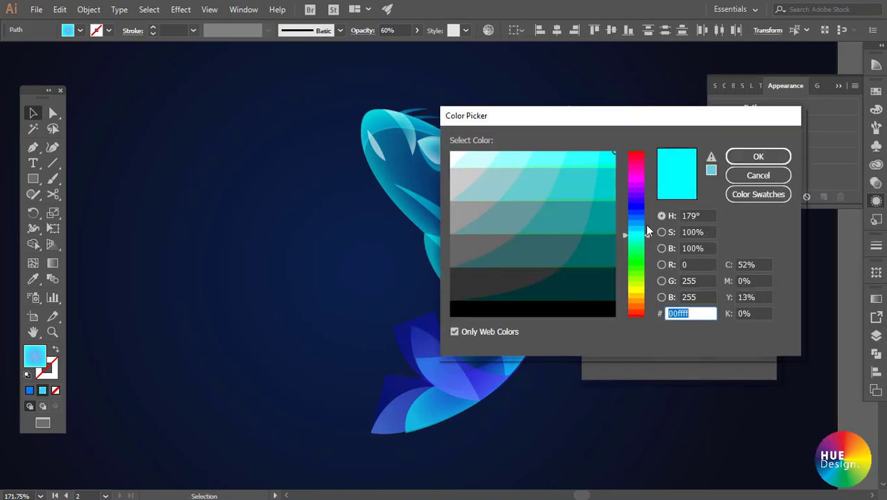
key("Escape")
left_click(597, 351)
left_click(703, 264)
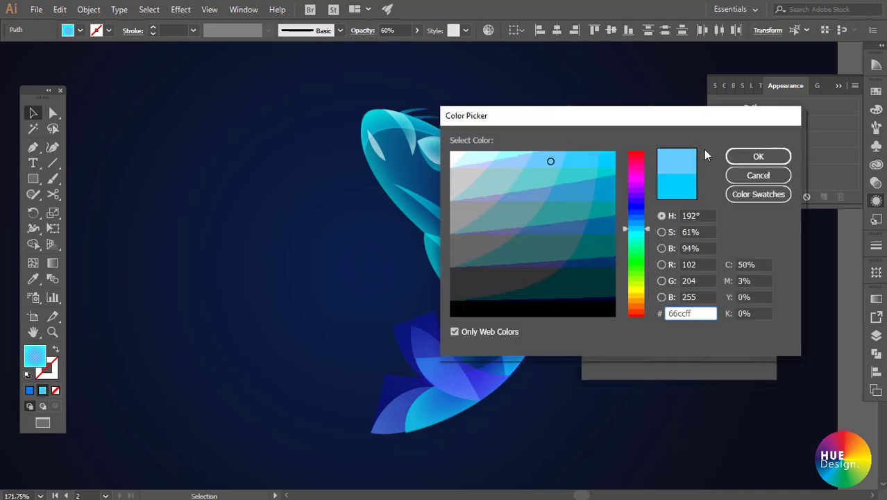
key("Escape")
left_click(673, 351)
Set the upper fin's cyan shape and lower right fin to 50% opacity with an Inner Glow
left_click(590, 274)
left_click(589, 177)
left_click(510, 150)
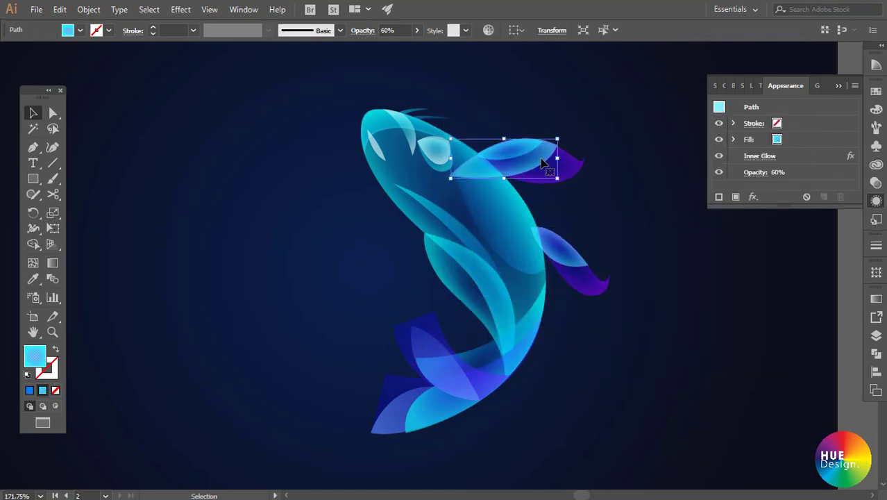
left_click(590, 274, "shift")
left_click(764, 155)
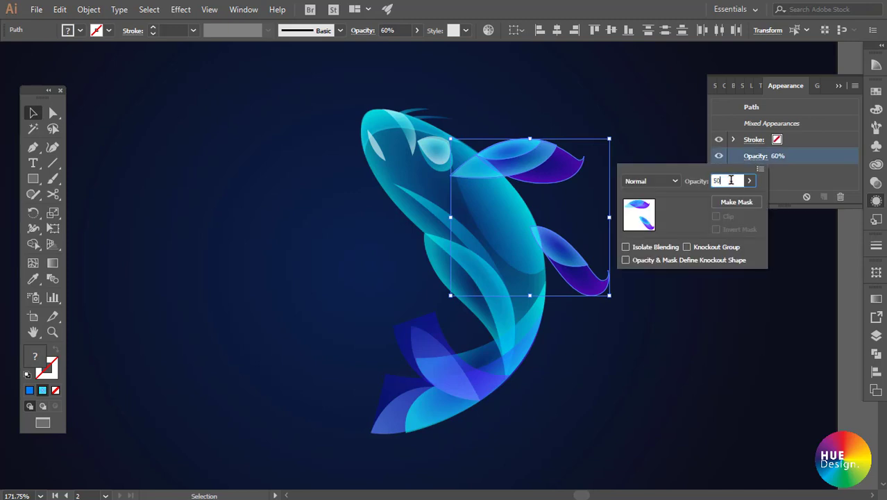
left_click(753, 196)
left_click(722, 303)
left_click(596, 351)
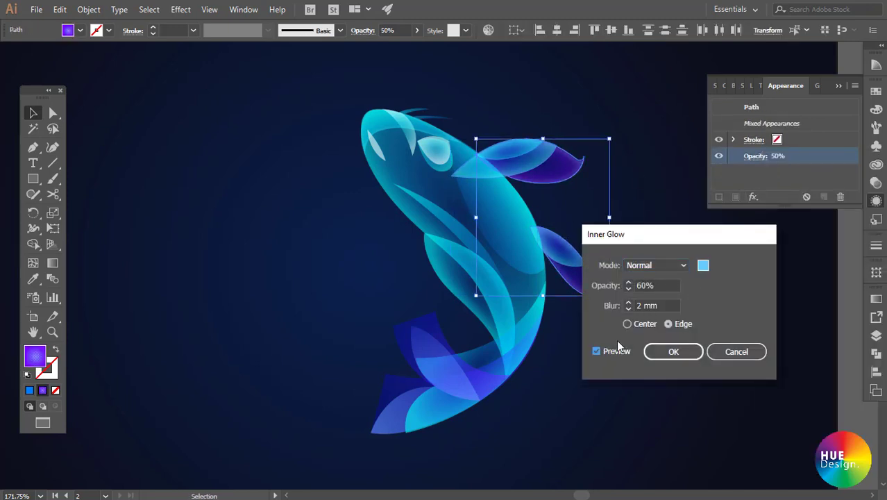
left_click(672, 351)
Add a cyan Inner Glow to the lower tail piece
left_click(651, 322)
left_click(478, 354)
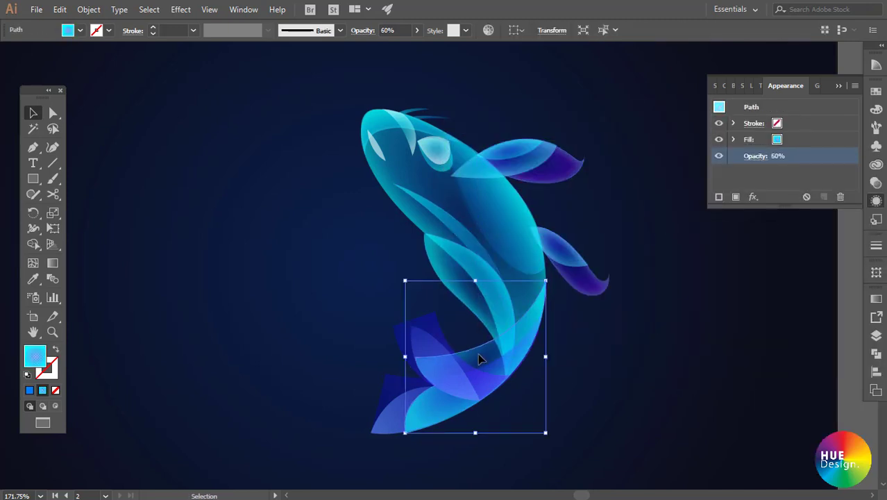
left_click(753, 196)
left_click(722, 303)
left_click(596, 351)
left_click(704, 264)
left_click(747, 155)
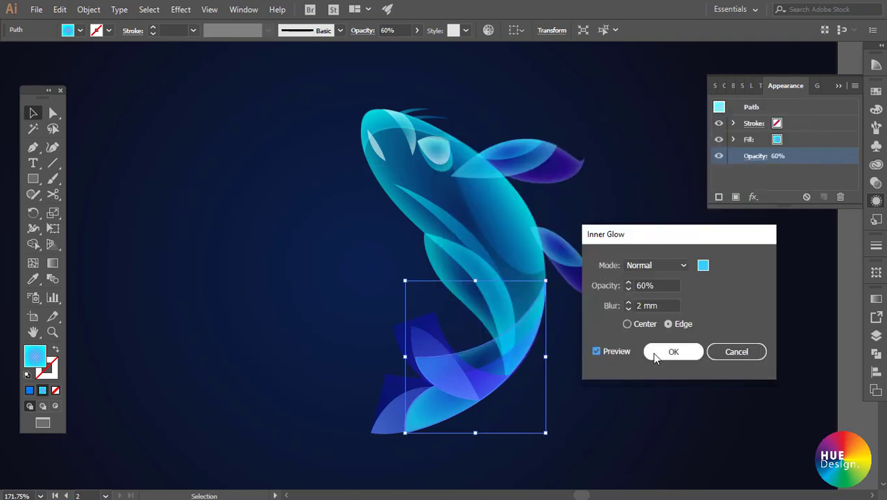
left_click(671, 351)
Apply an Inner Glow to the two remaining tail fins
left_click(395, 411)
left_click(416, 338, "shift")
left_click(753, 197)
left_click(722, 302)
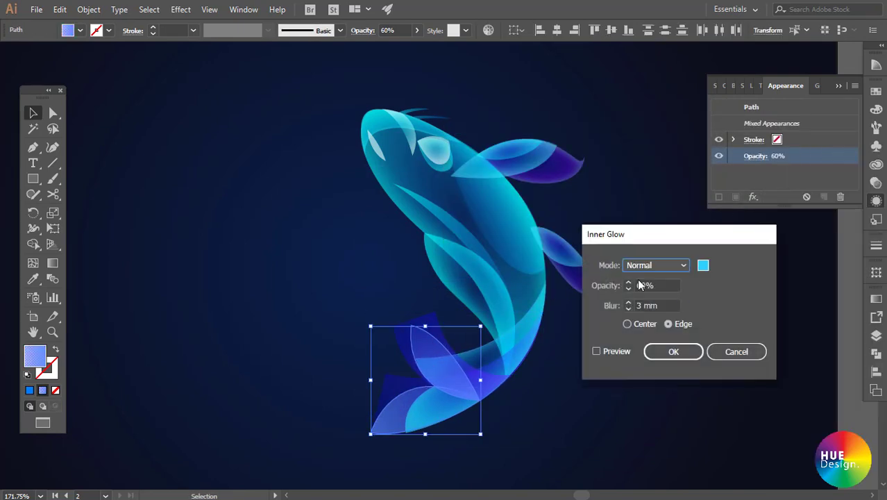
left_click(597, 351)
left_click(672, 352)
scroll(663, 345, "down", 2)
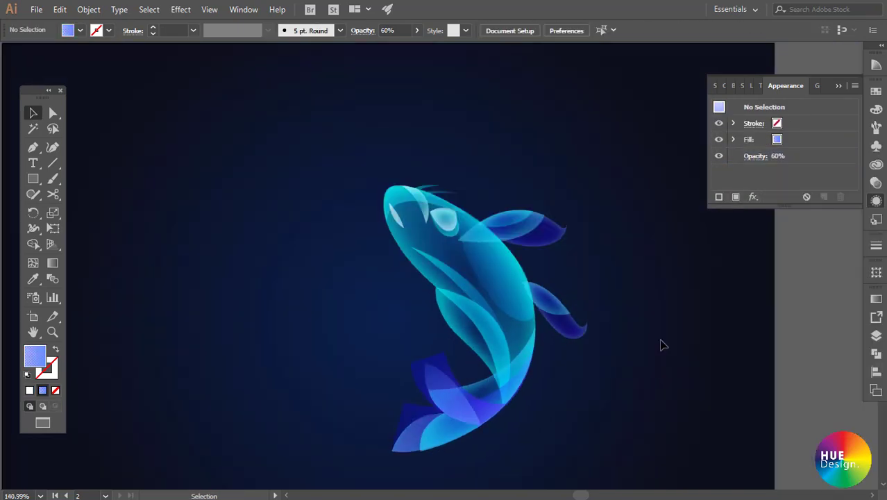
Bring the tail piece forward and select it together with the lower-left fin
left_click(467, 388)
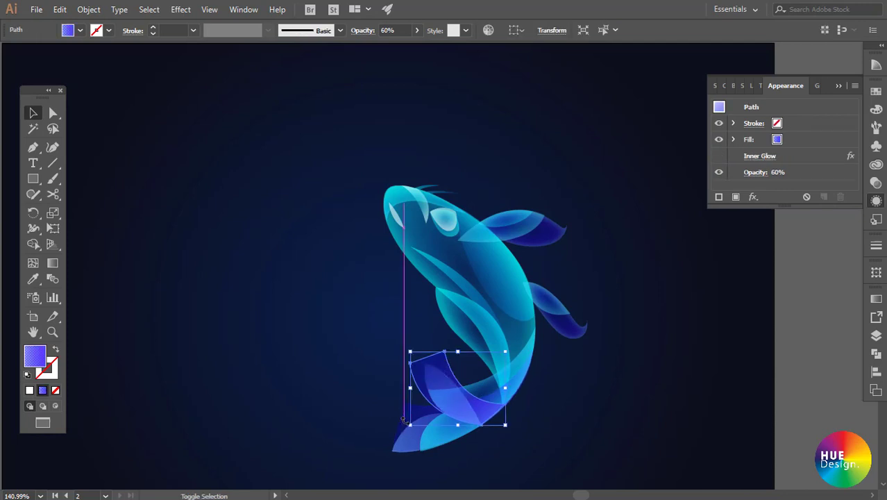
left_click(595, 452)
left_click(427, 397)
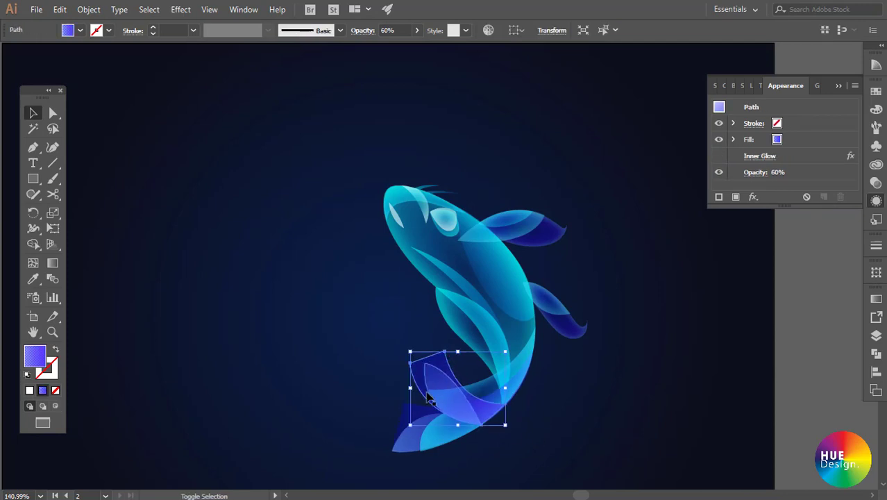
key("ctrl+shift+bracketright")
left_click(406, 417, "shift")
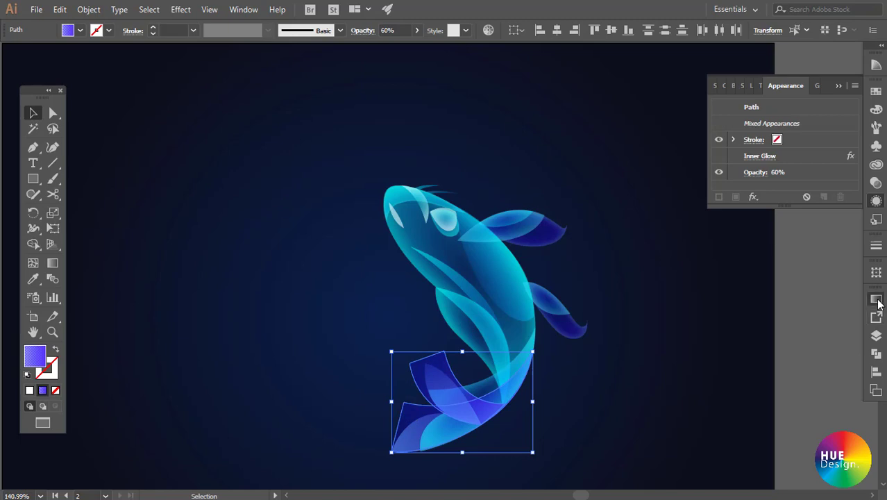
left_click(876, 299)
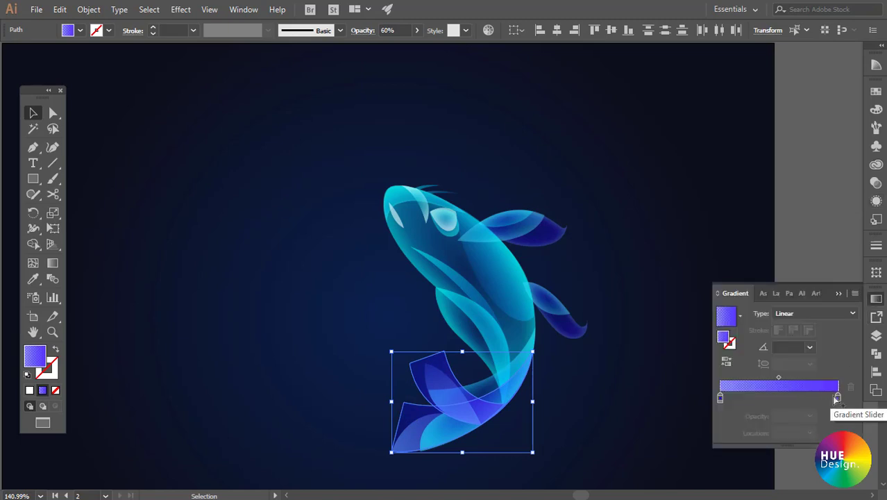
Add a magenta-purple start stop to their gradient
left_click_drag(720, 397, 752, 397)
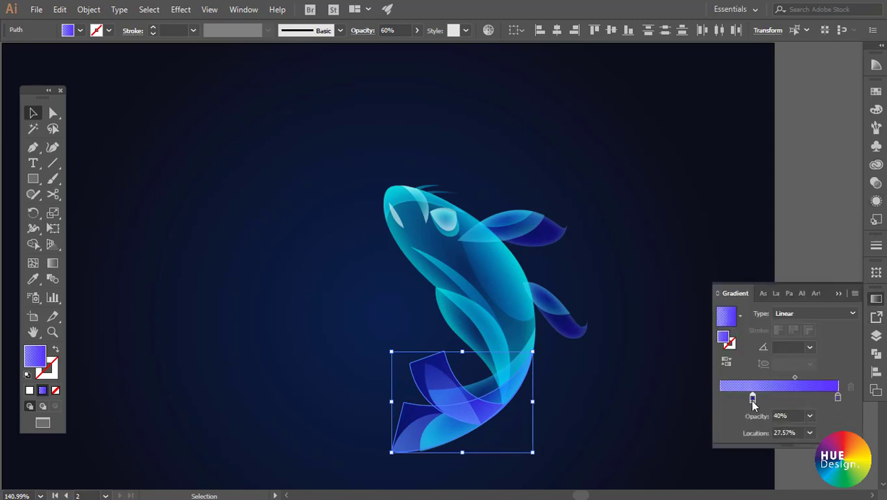
left_click(720, 400)
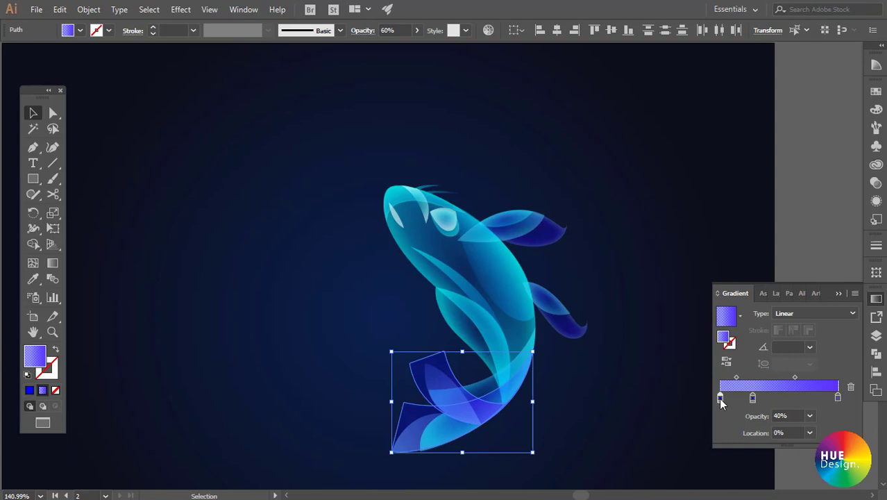
double_click(719, 398)
left_click(764, 273)
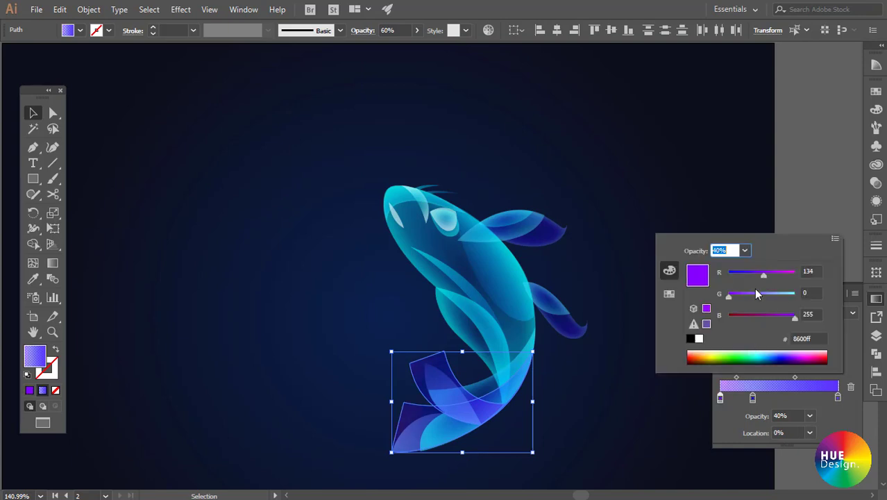
left_click_drag(746, 294, 727, 295)
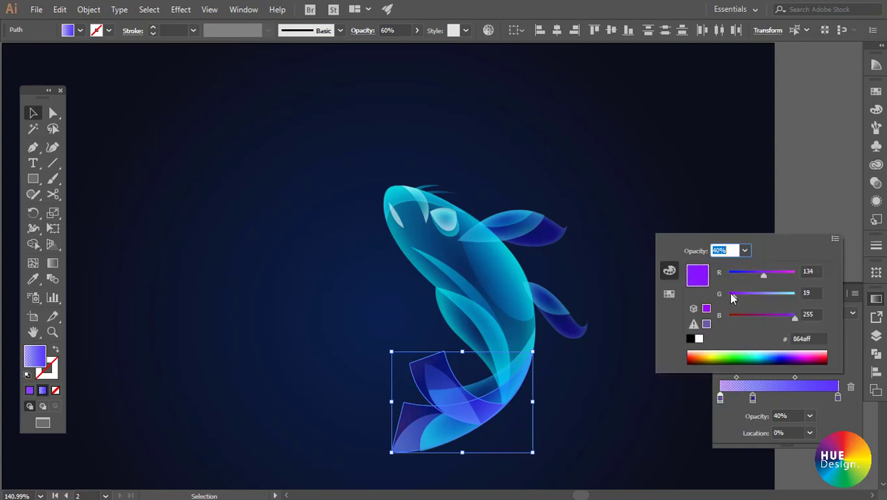
left_click_drag(774, 278, 785, 277)
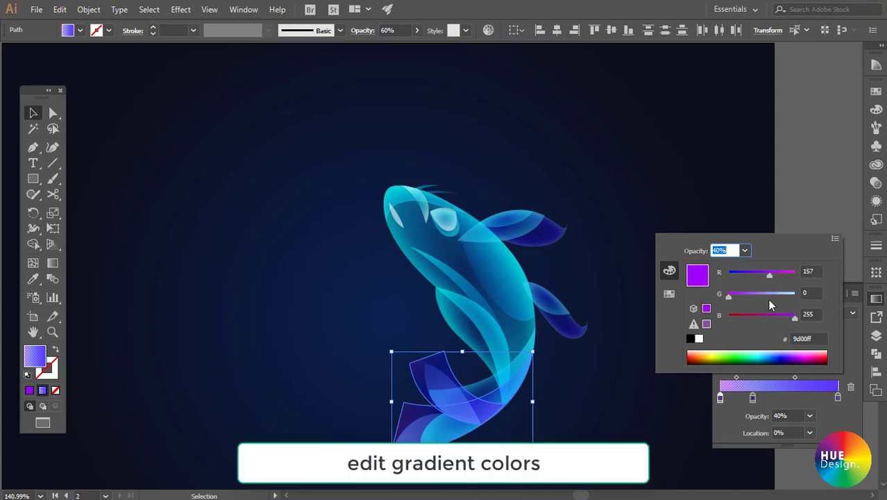
left_click_drag(775, 318, 778, 318)
left_click(774, 318)
left_click_drag(770, 273, 778, 274)
left_click(700, 179)
Give the lower blue tail piece's gradient a new pinkish-purple left stop
left_click(622, 376)
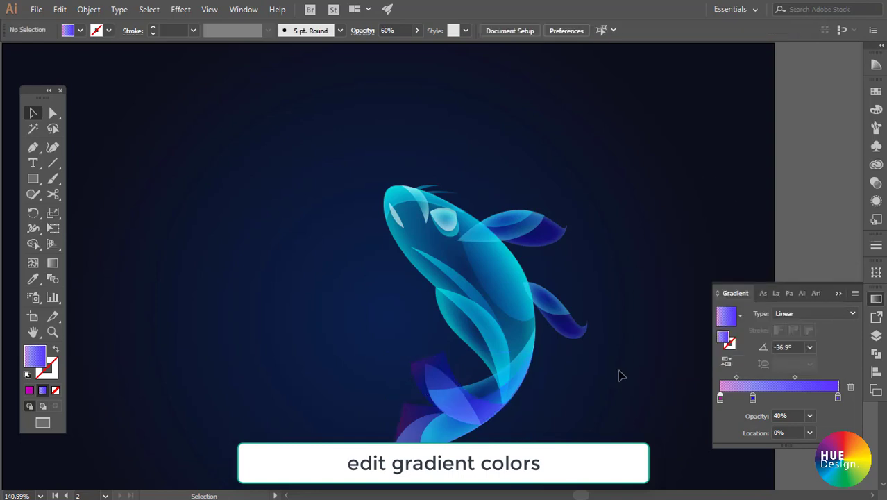
left_click_drag(611, 383, 482, 345)
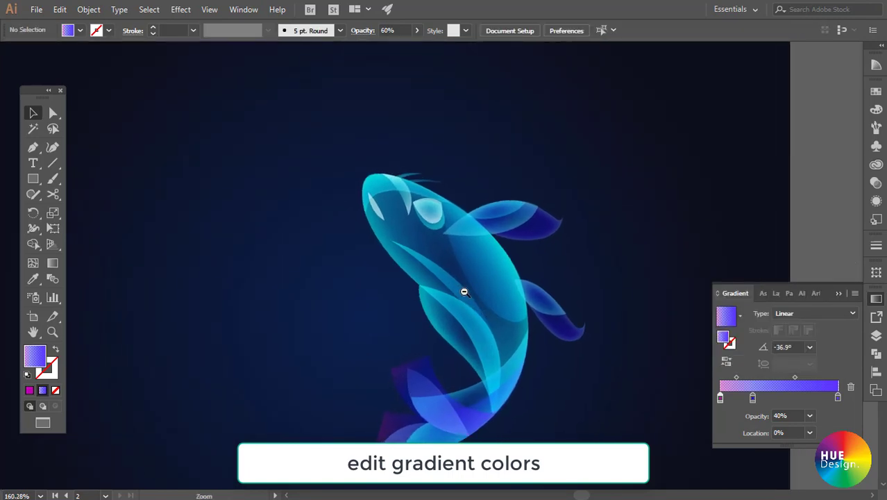
left_click(417, 406)
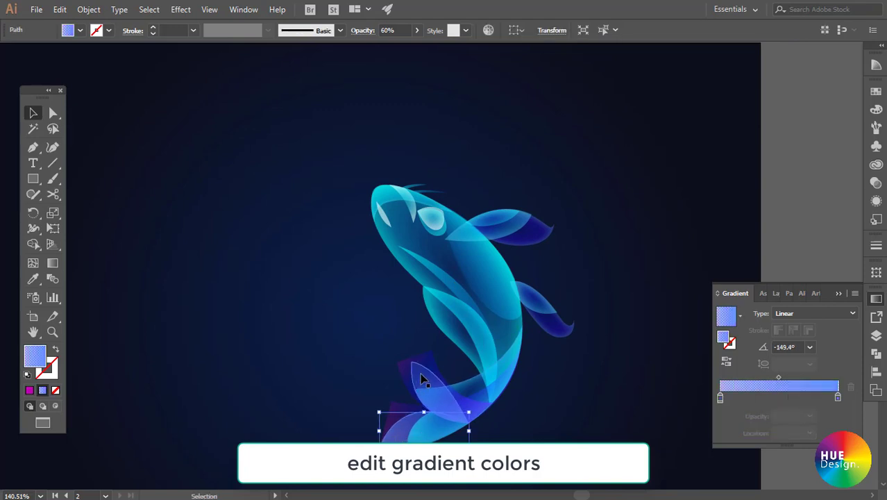
left_click(763, 398)
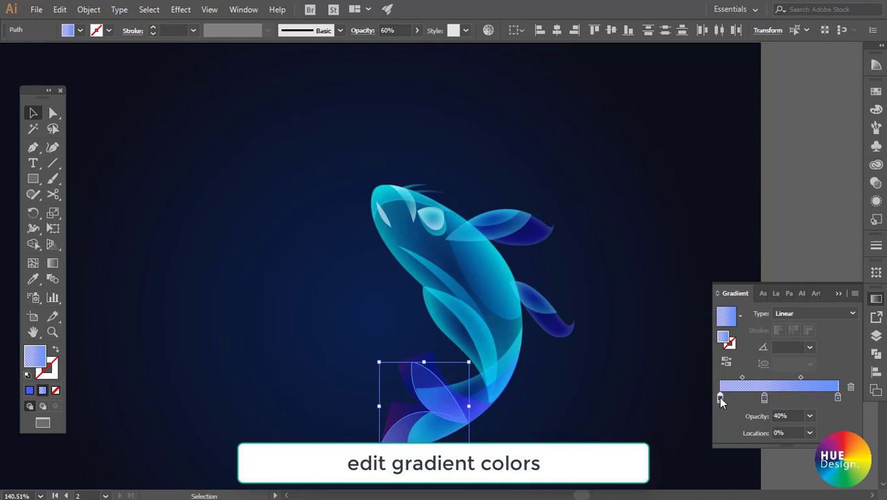
double_click(719, 400)
left_click_drag(764, 278, 771, 287)
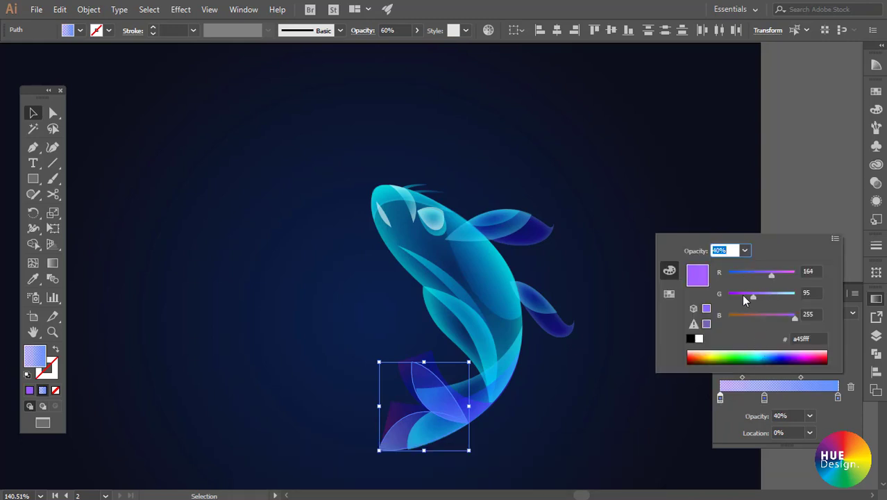
left_click(741, 294)
left_click_drag(795, 317, 777, 316)
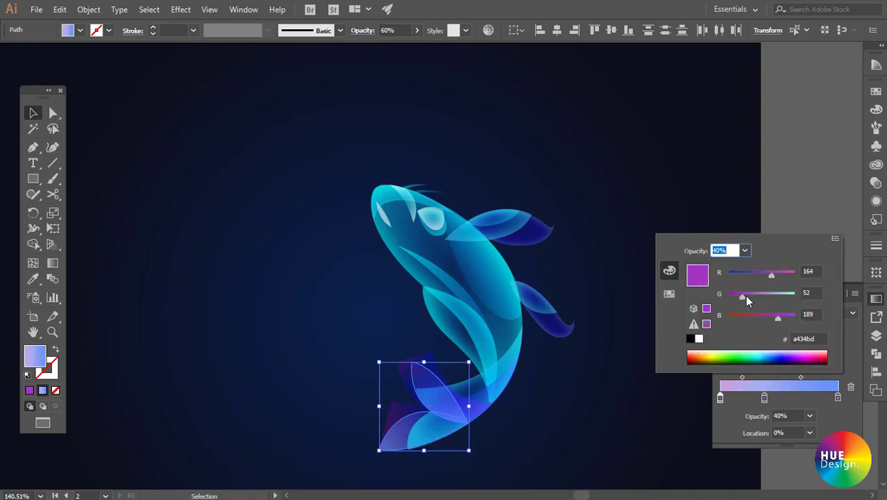
left_click_drag(769, 275, 776, 275)
left_click(637, 318)
Add a purple end stop to the upper-right fin's radial gradient
left_click(552, 320)
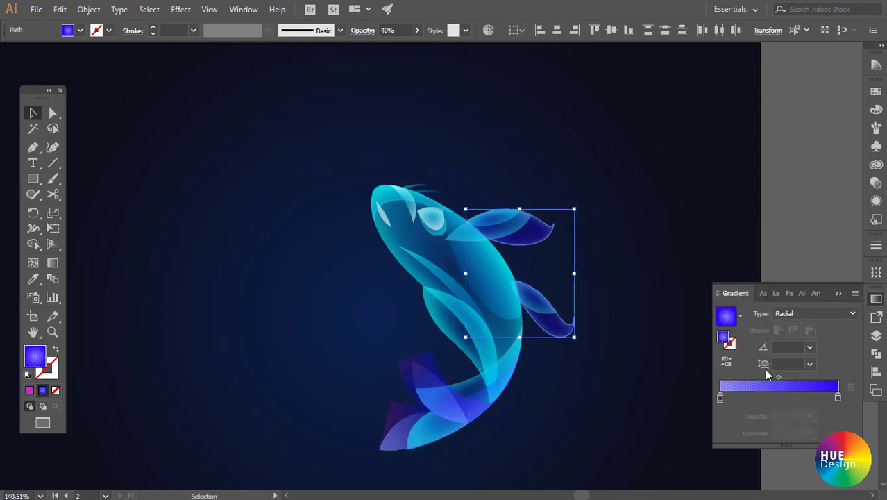
left_click(821, 397)
left_click_drag(826, 397, 809, 397)
double_click(837, 397)
left_click_drag(739, 275, 772, 275)
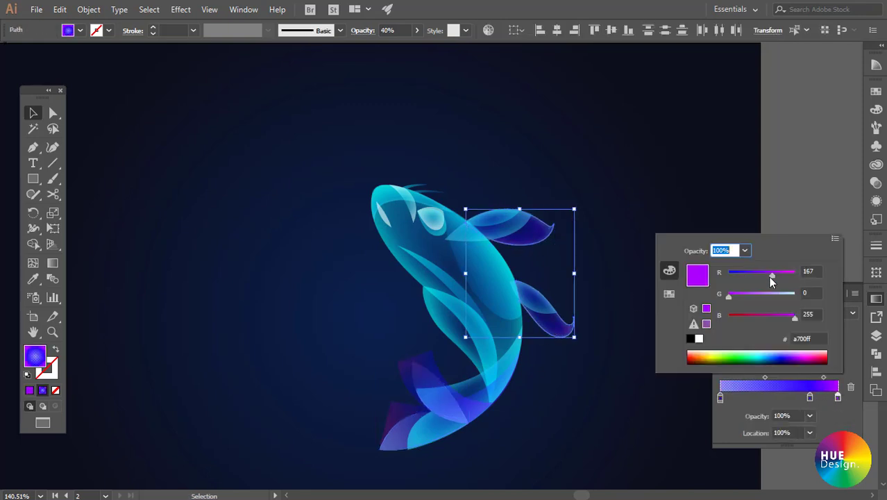
left_click(584, 188)
Set the body gradient's left stop to violet-blue 4300fb
left_click(462, 321)
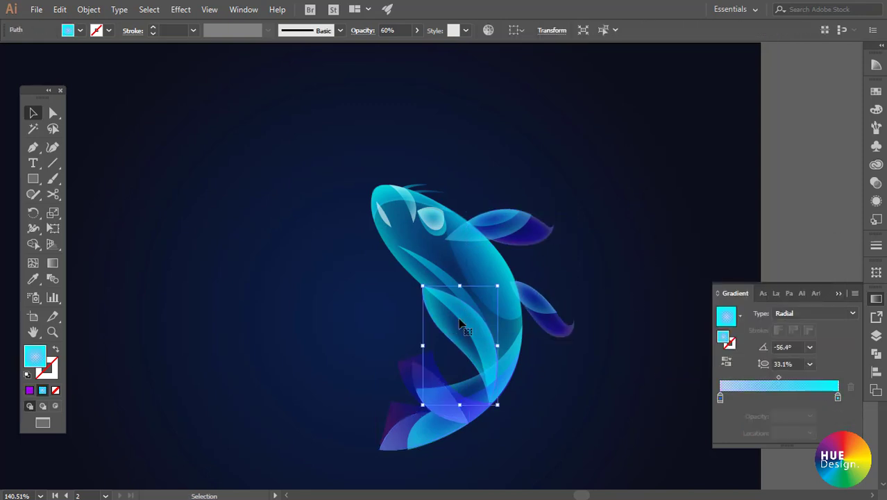
double_click(719, 397)
left_click_drag(733, 298, 726, 296)
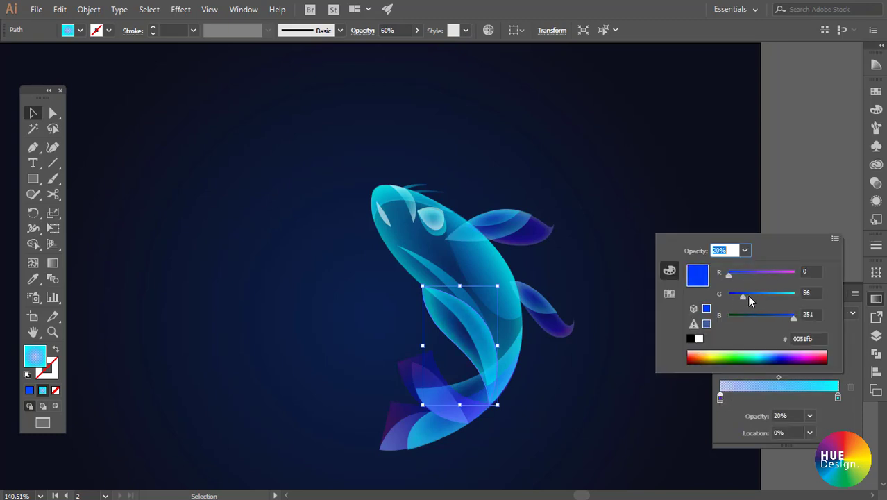
left_click(485, 243)
double_click(720, 397)
left_click_drag(729, 275, 742, 280)
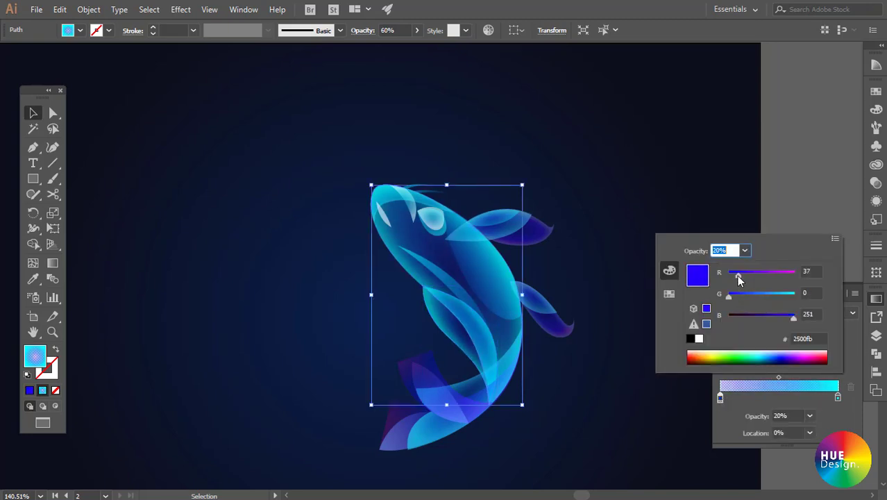
left_click(756, 275)
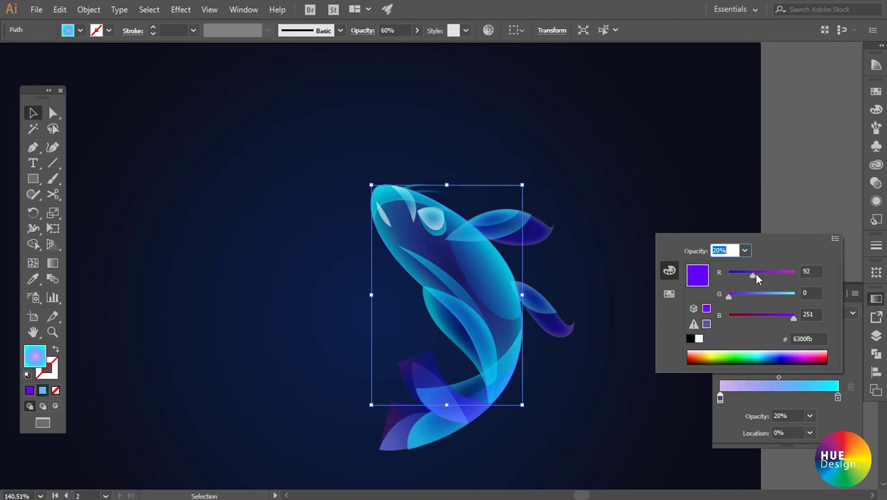
left_click_drag(767, 277, 713, 272)
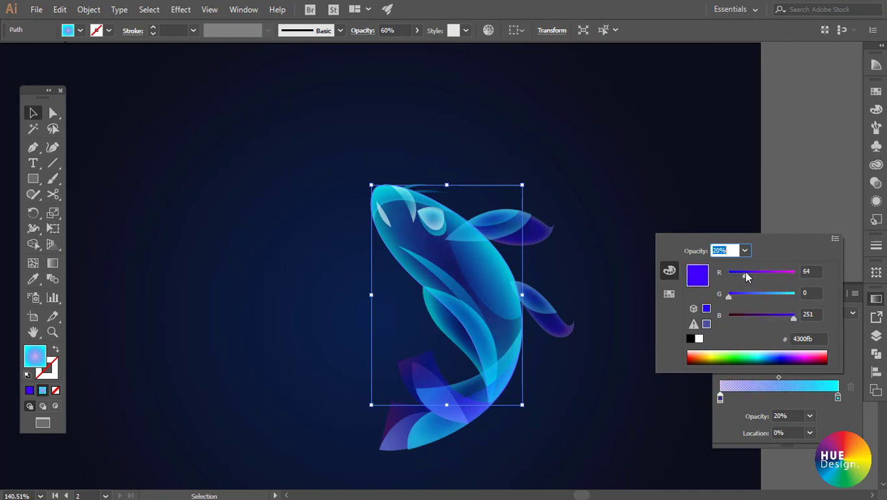
left_click(611, 174)
Check the gradient stop colours of the small head shape and middle body shape
left_click(410, 202)
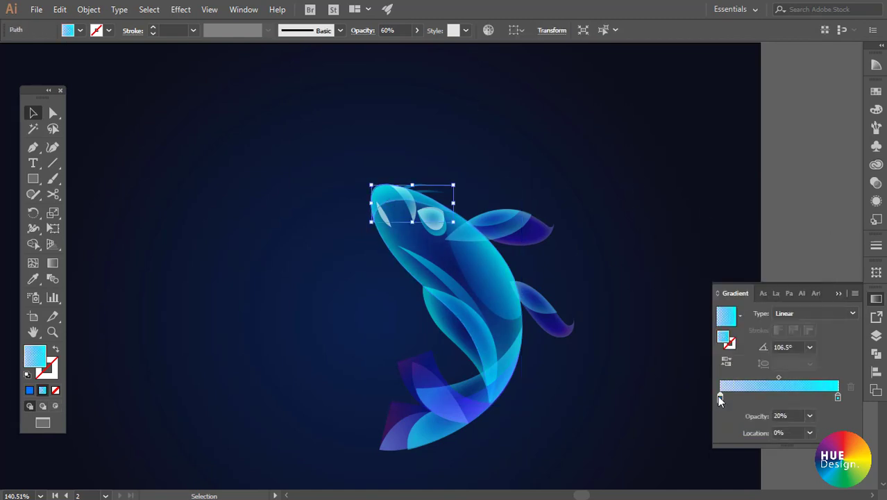
double_click(719, 397)
left_click(634, 198)
left_click(479, 292)
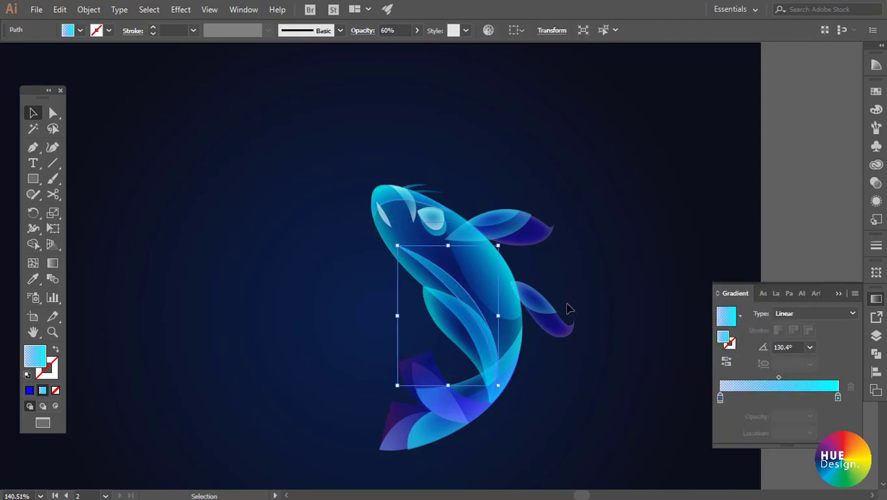
double_click(719, 397)
left_click(659, 209)
Set the small head shape's opacity to 50% in the Transparency panel
scroll(616, 234, "up", 2)
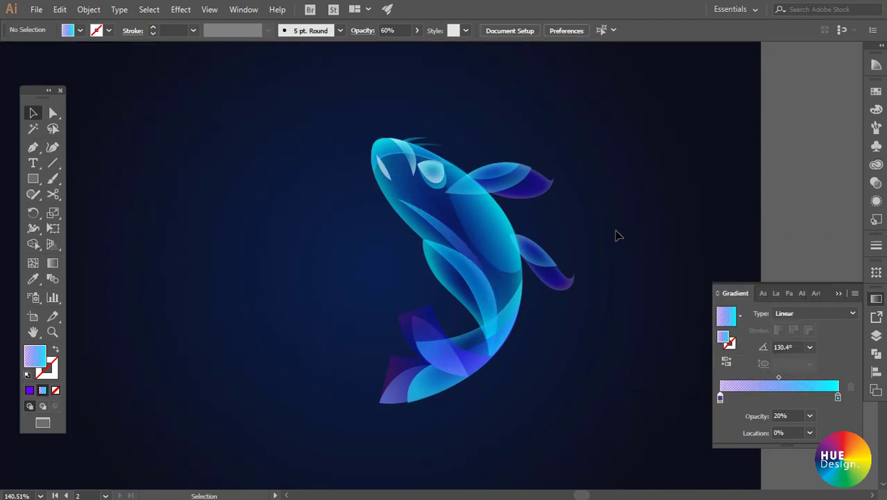
scroll(473, 236, "up", 1)
left_click(353, 142)
left_click(876, 183)
left_click(814, 106)
type("50")
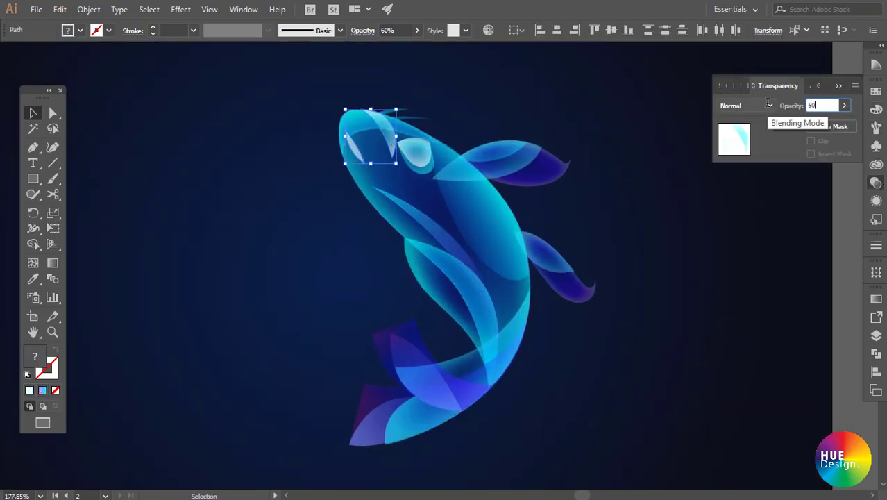
left_click_drag(639, 235, 639, 248)
Eyedropper the head shape's translucent cyan appearance onto the white fin rays and scales group
left_click(416, 159)
left_click(658, 264)
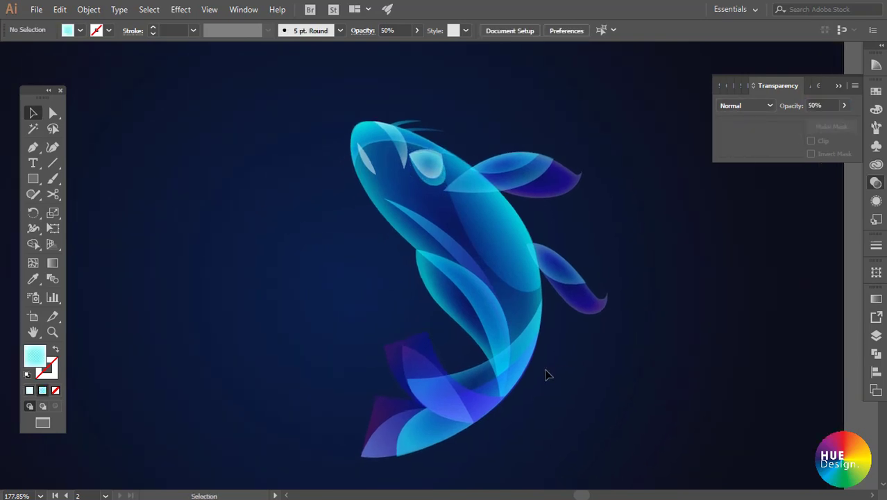
left_click(499, 343)
left_click(472, 394)
left_click(583, 386)
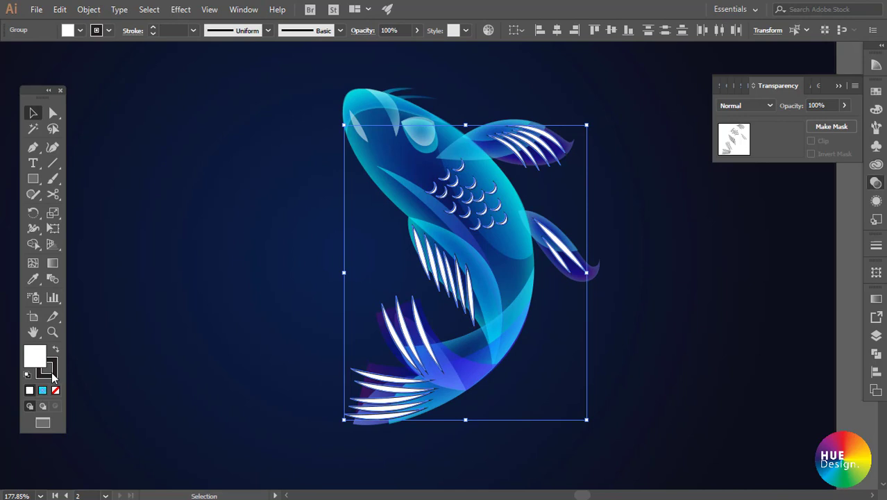
left_click(52, 375)
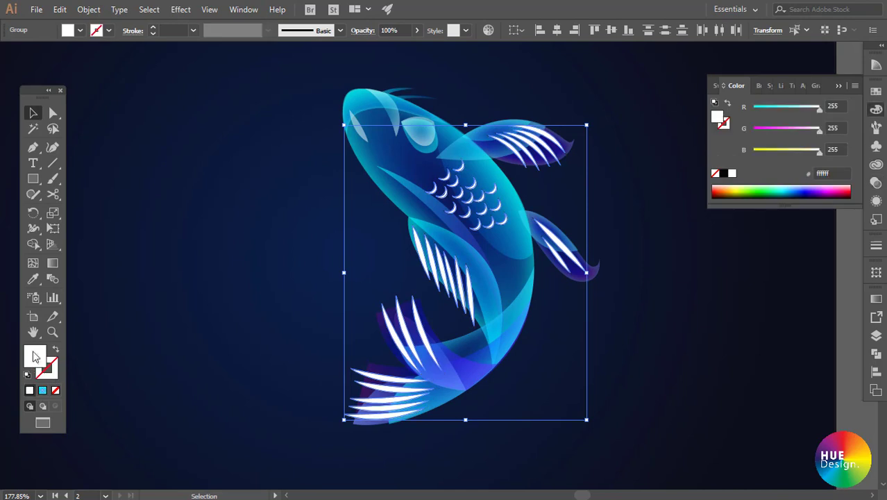
key("i")
left_click(398, 109)
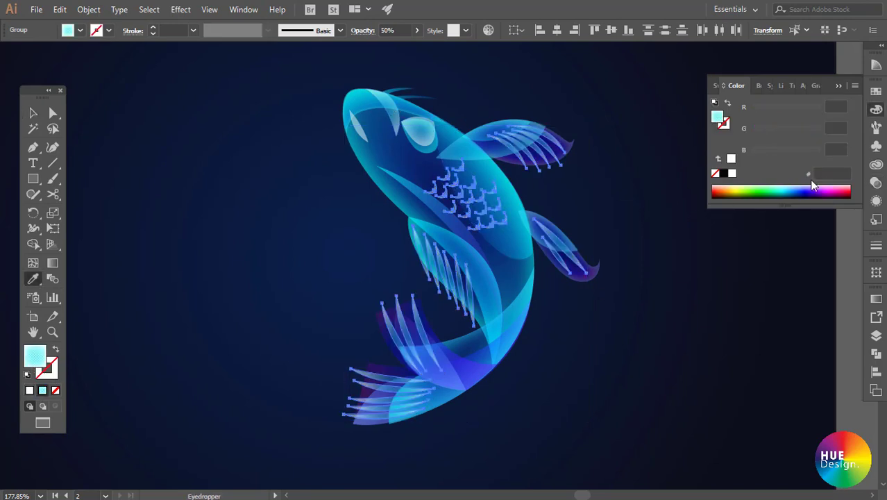
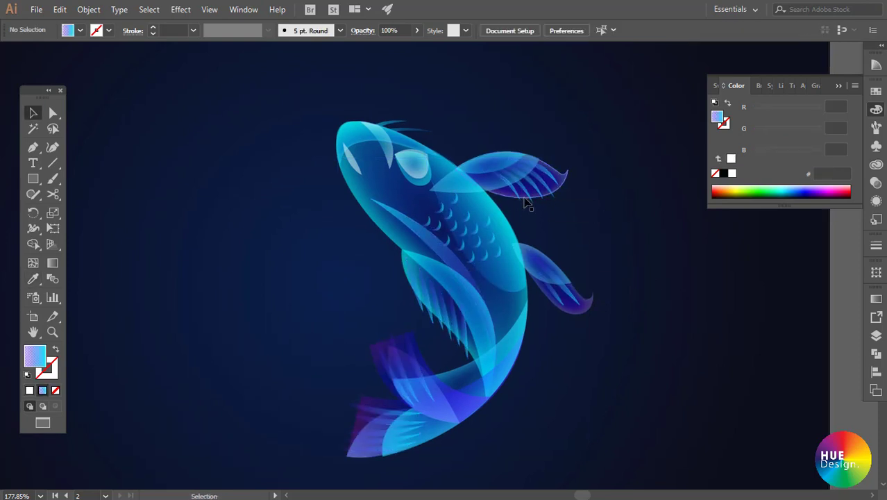
Select the stroke lines of the top, lower and belly fins
left_click_drag(53, 112, 118, 129)
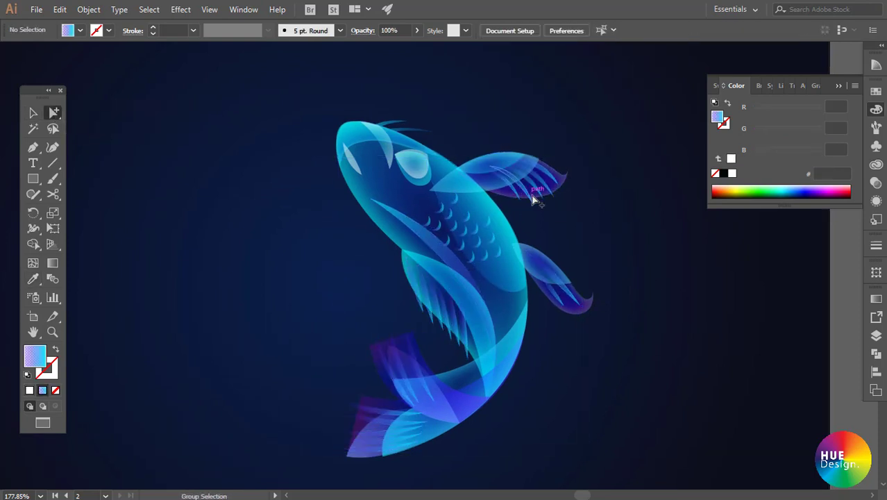
left_click(534, 199)
left_click(562, 293, "shift")
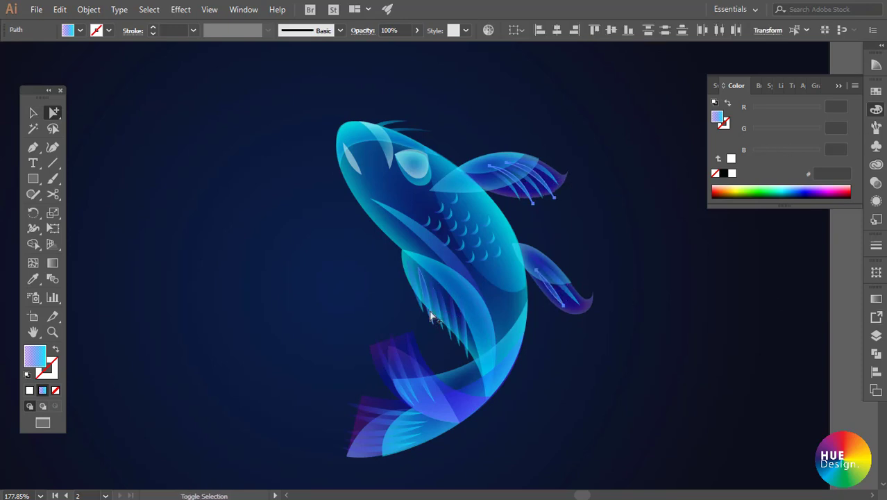
left_click(446, 323, "shift")
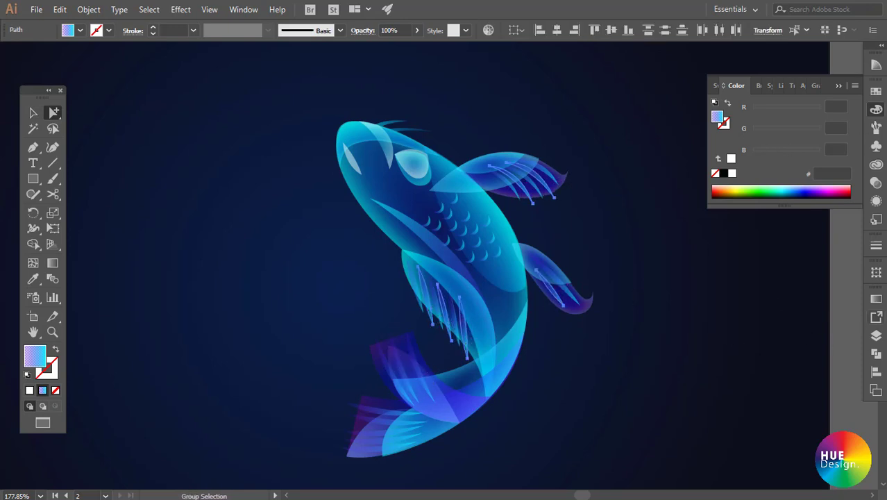
Give the fin strokes a gradient from 20%-opacity violet #6F00FB to blue-violet #5477FE
left_click(876, 299)
double_click(722, 399)
key("Escape")
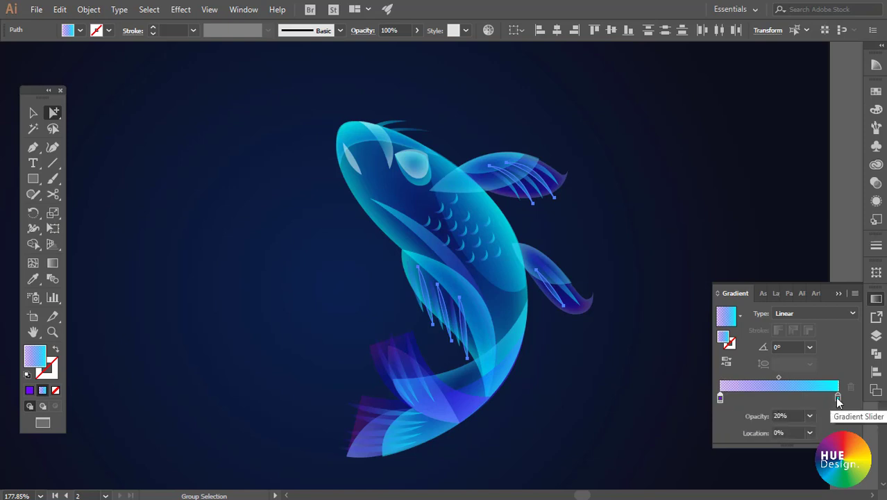
double_click(838, 398)
left_click(749, 272)
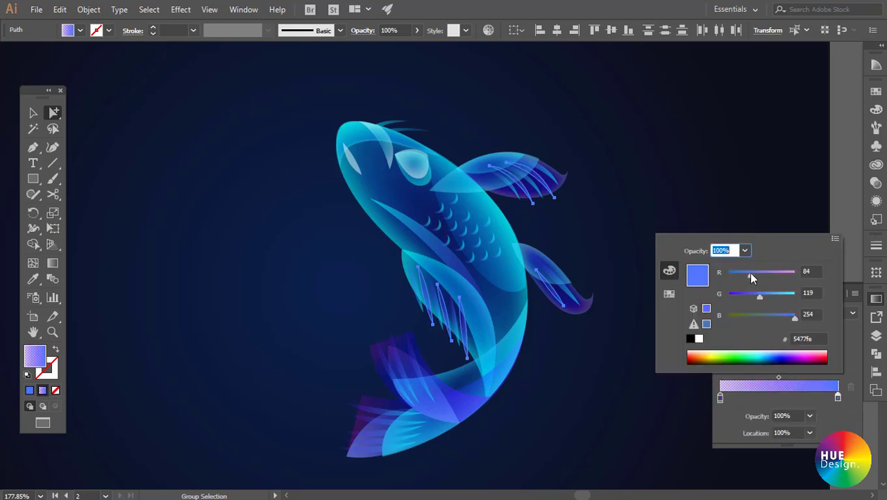
left_click(803, 387)
double_click(721, 399)
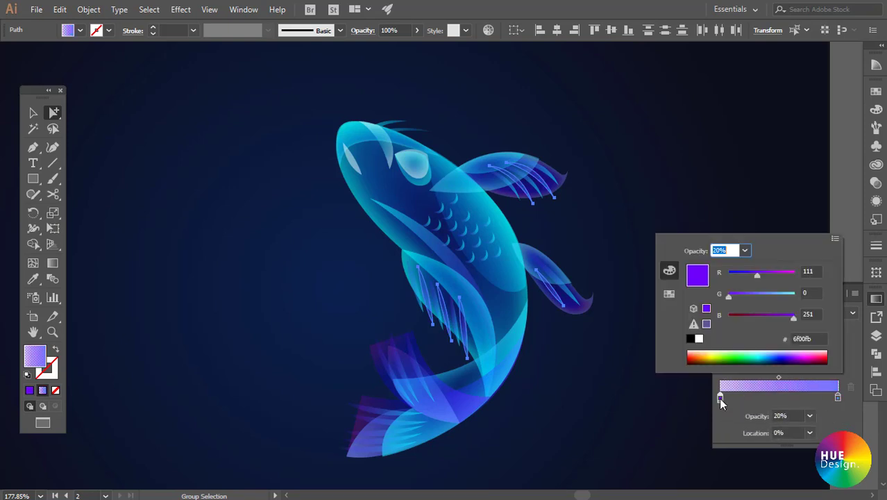
left_click(626, 206)
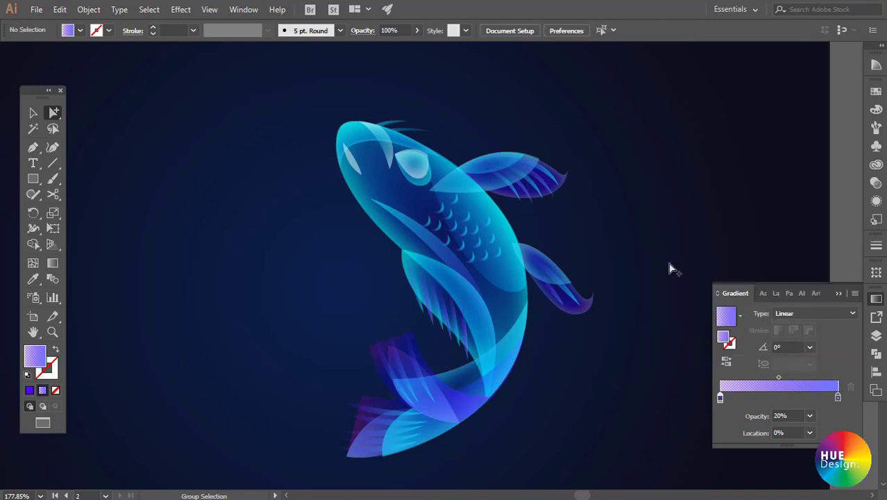
Inside the fish group, redraw the top fin's gradient diagonally along its strokes
key("v")
left_click(523, 199)
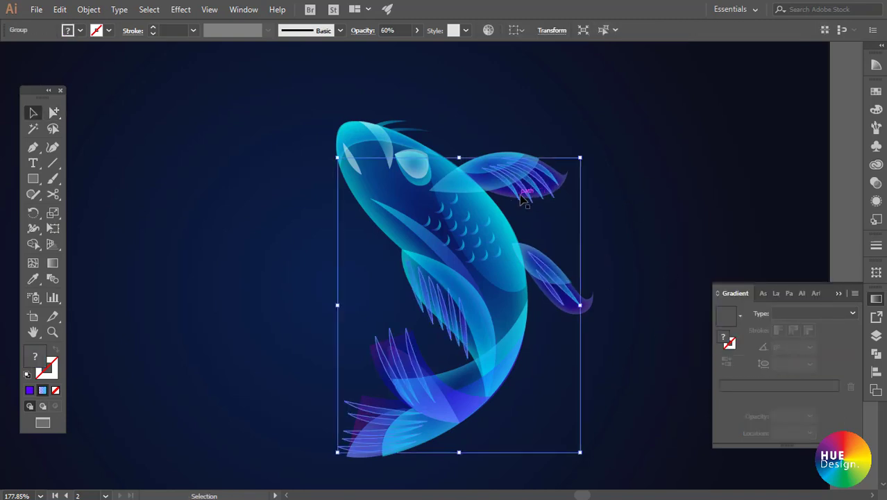
double_click(522, 199)
key("g")
left_click_drag(488, 150, 542, 207)
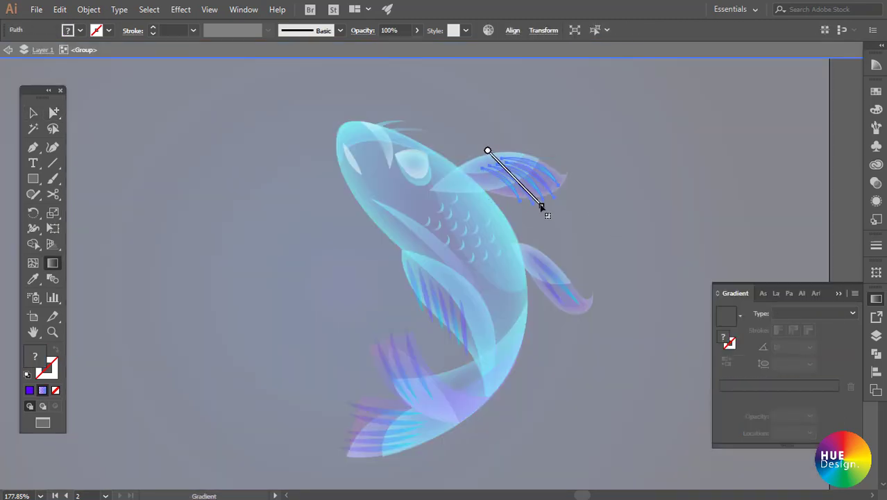
Redraw the lower fin's stroke gradient across the fin
key("v")
left_click(625, 216)
left_click(560, 293)
key("g")
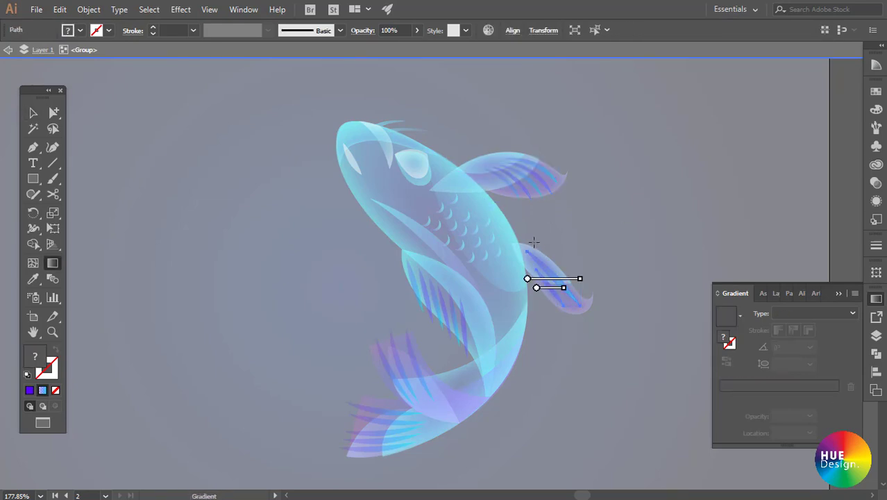
left_click_drag(533, 243, 586, 328)
Redraw the belly fin's stroke gradient steeply along the fin
key("Escape")
key("ctrl+a")
key("ctrl+shift+a")
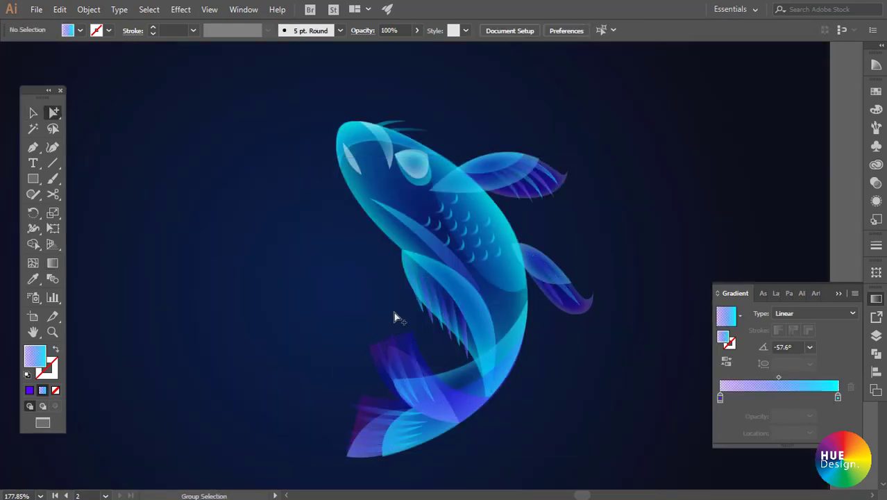
left_click(425, 299)
key("g")
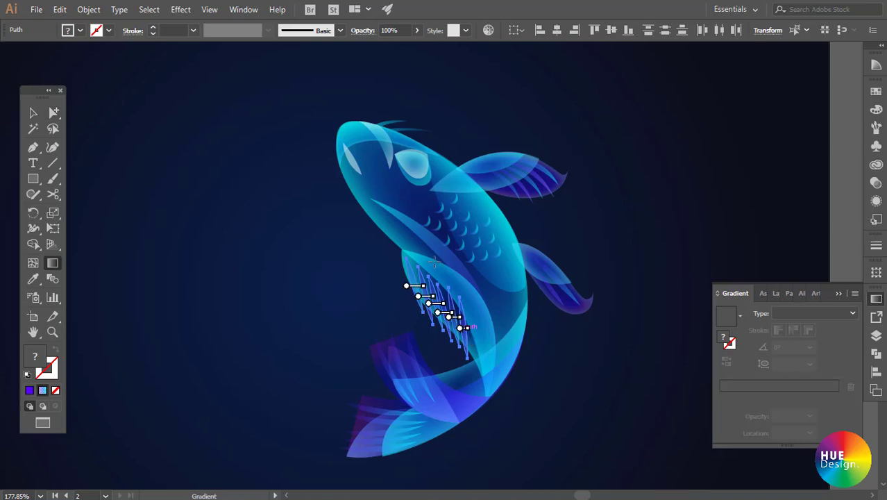
left_click_drag(433, 259, 462, 351)
left_click_drag(422, 246, 448, 340)
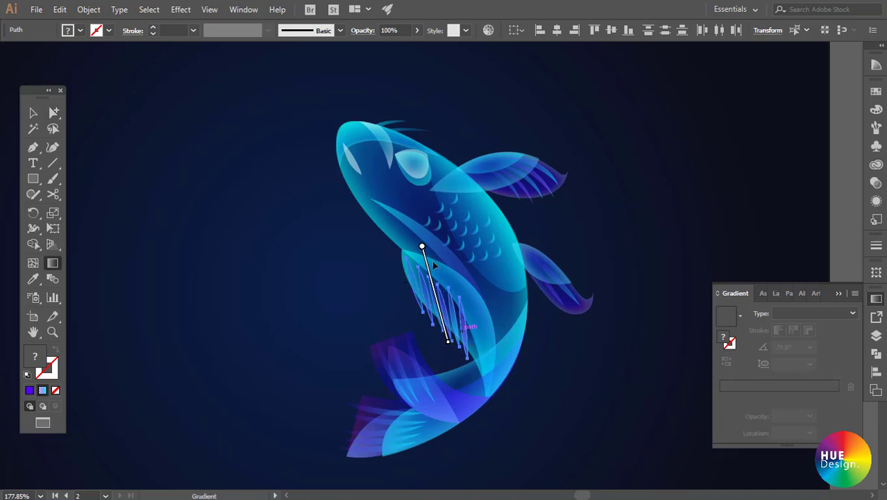
left_click_drag(419, 252, 433, 328)
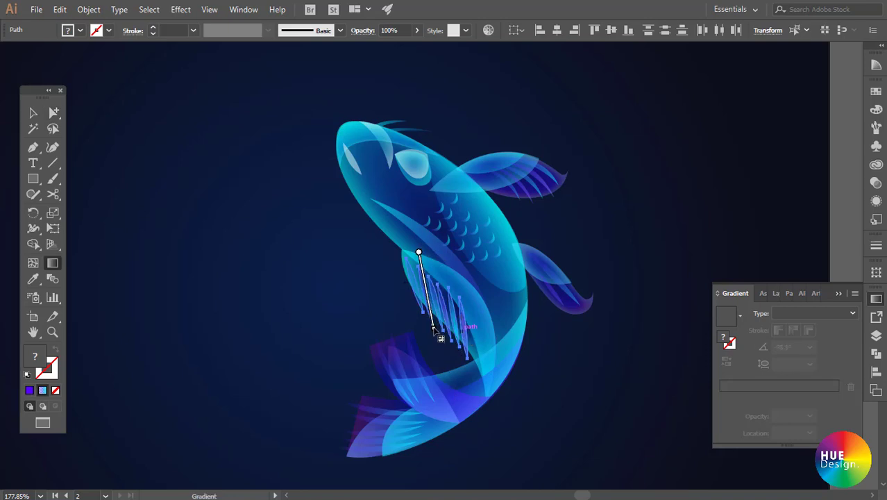
Run a steep gradient along the upper tail fin's strokes
key("v")
left_click(608, 330)
left_click(420, 380)
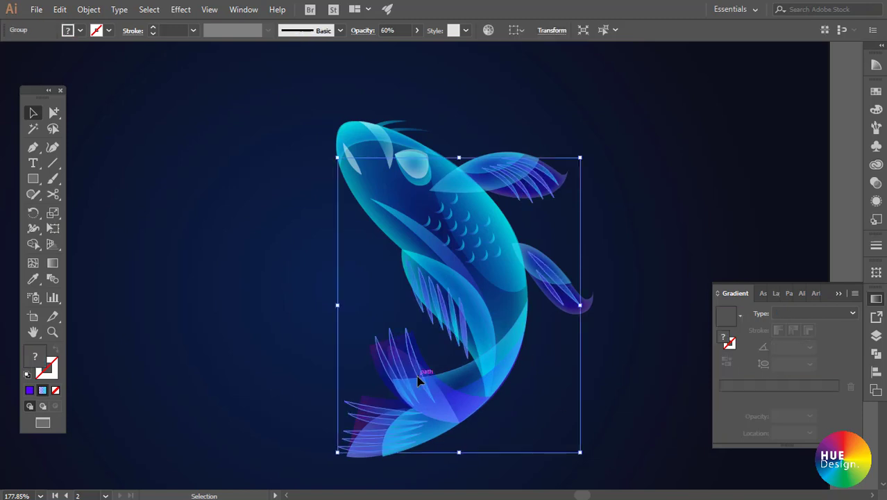
key("a")
left_click(339, 358)
left_click(400, 370)
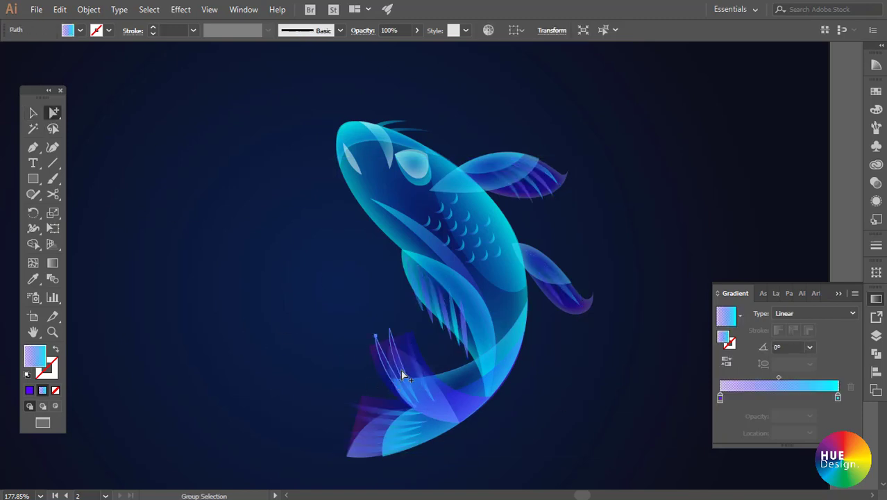
key("g")
left_click_drag(387, 317, 416, 397)
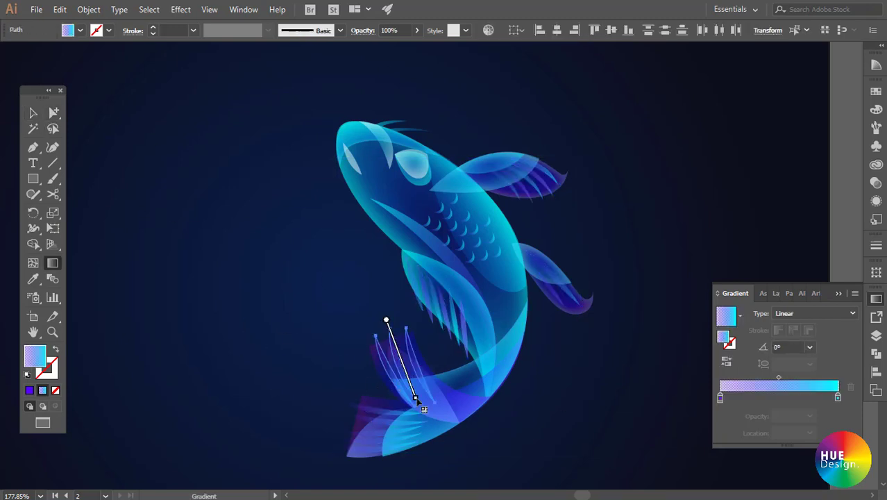
Set the lower tail fin gradient nearly horizontal at -2.7° and shift its left stop toward pink
key("ctrl+shift+a")
key("a")
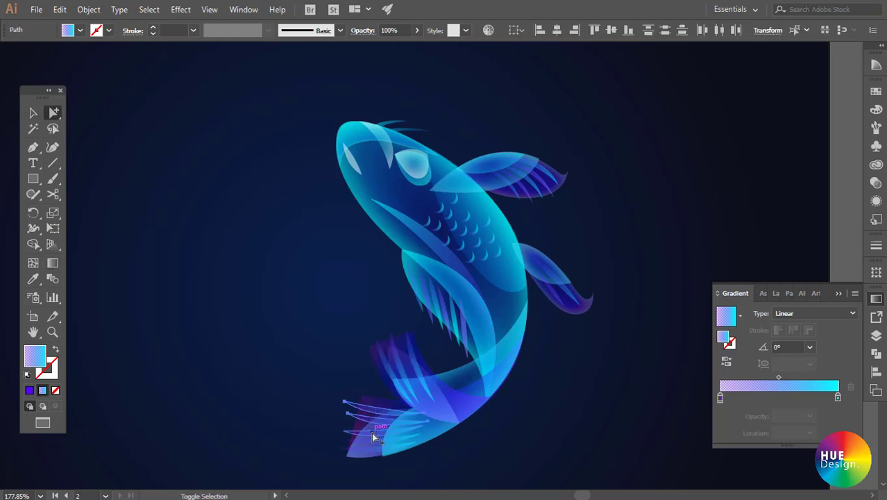
left_click(356, 453)
key("g")
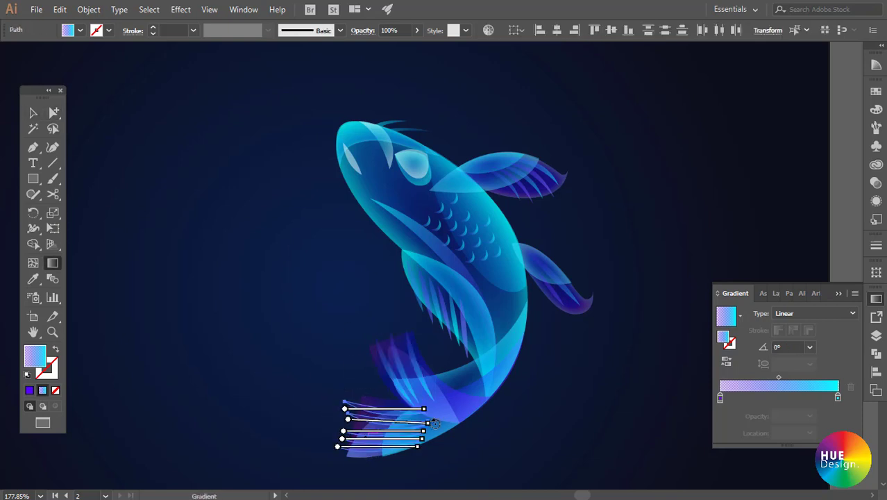
left_click_drag(336, 393, 444, 397)
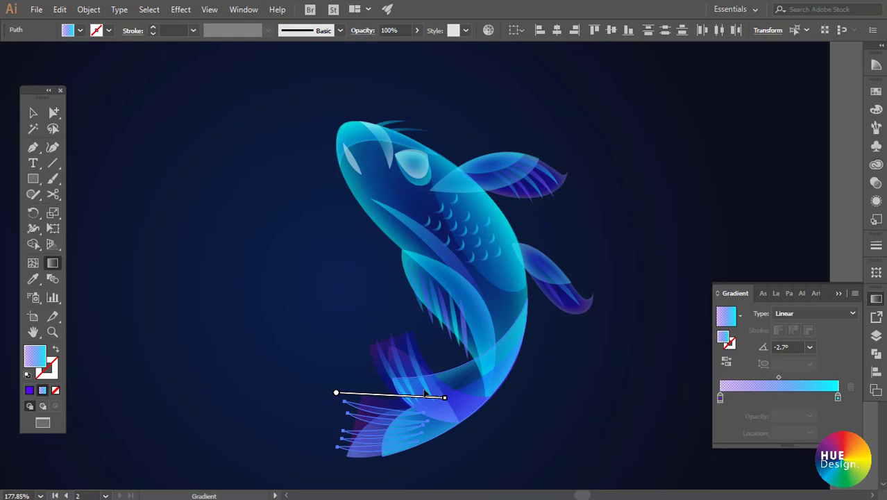
left_click_drag(426, 452, 338, 452)
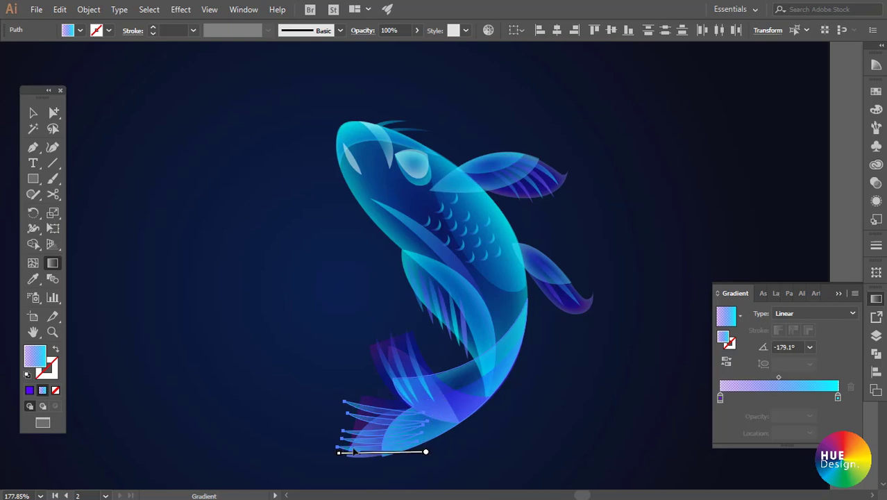
key("v")
left_click(509, 406)
left_click(382, 416)
key("ctrl+z")
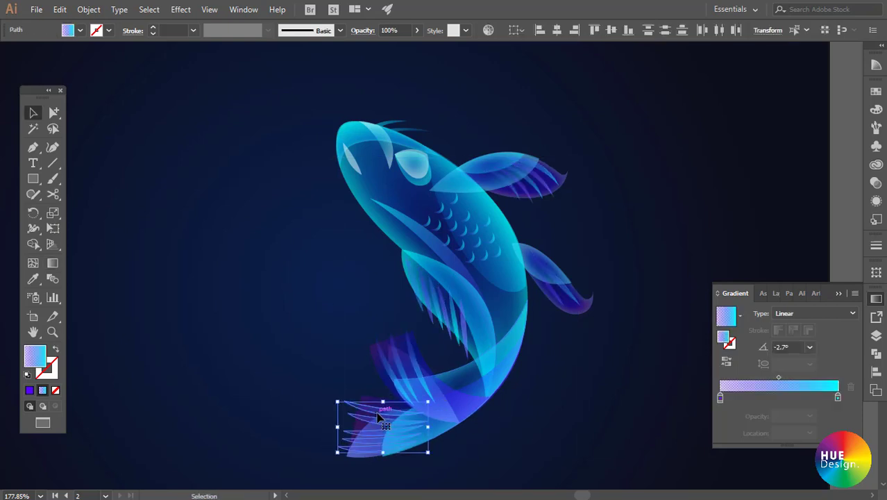
double_click(720, 397)
left_click_drag(760, 272, 786, 272)
Make the tail gradient's left stop magenta-pink
mouse_move(730, 293)
left_mouse_down()
mouse_move(752, 294)
mouse_move(737, 294)
left_mouse_up()
left_click(578, 411)
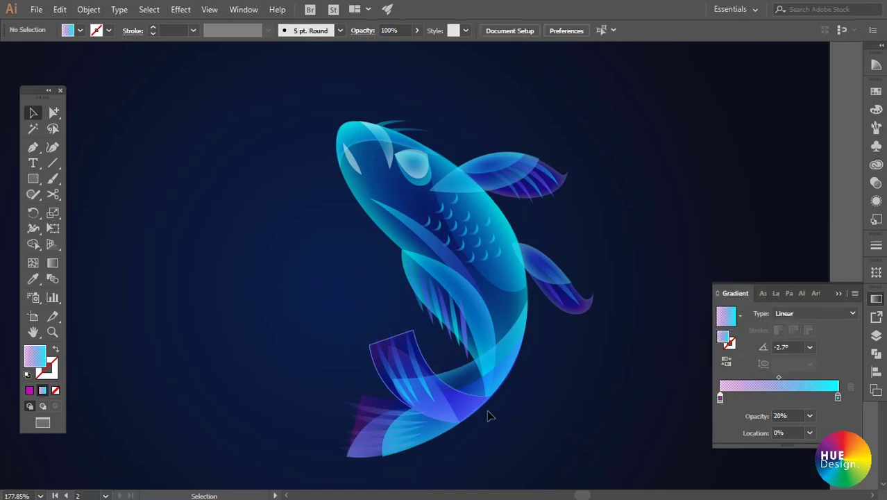
left_click(403, 371)
left_click(536, 410)
Copy the belly fin's pink-to-cyan gradient onto the upper tail fin with the Eyedropper
key("a")
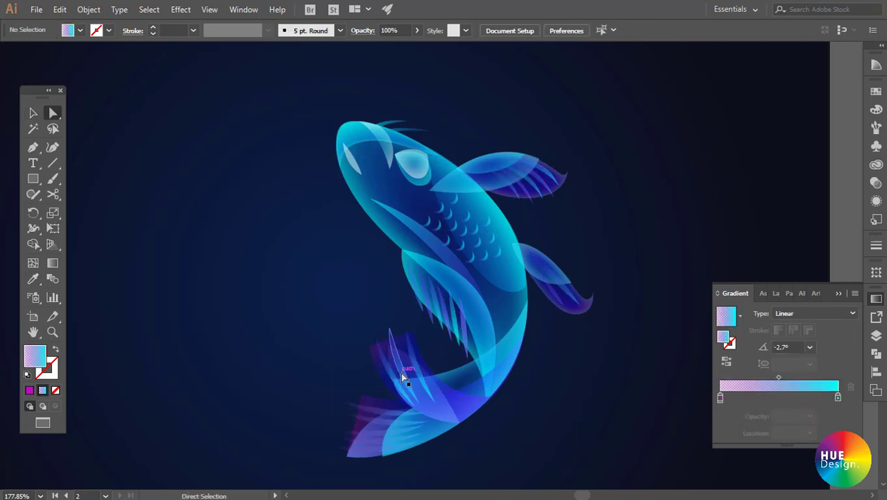
left_click(400, 372)
key("i")
left_click(451, 317)
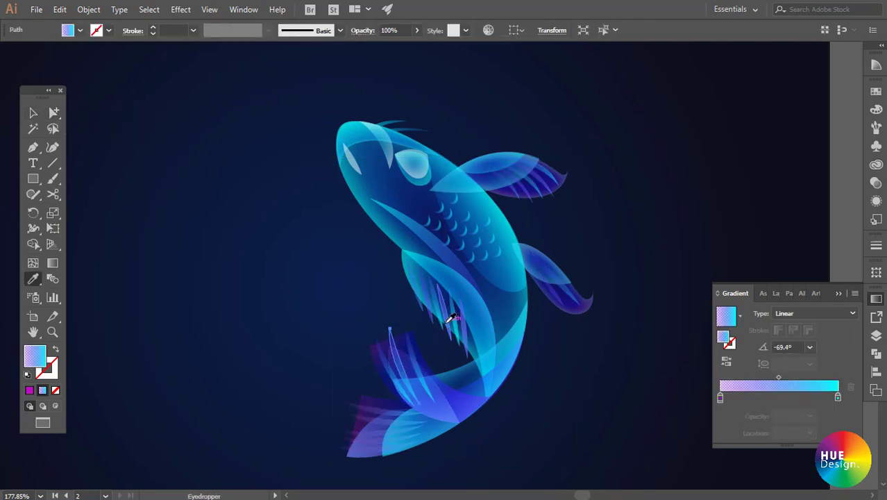
left_click(451, 317)
key("g")
key("v")
left_click(303, 307)
Redirect the lower tail fin's gradient horizontally across the fin, about -2.8°
scroll(547, 395, "down", 2)
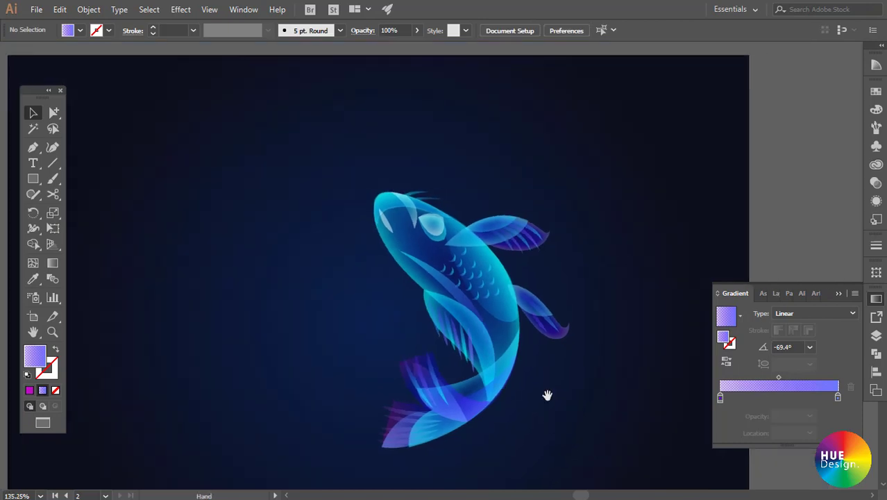
scroll(547, 395, "up", 1)
key("a")
left_click(464, 372)
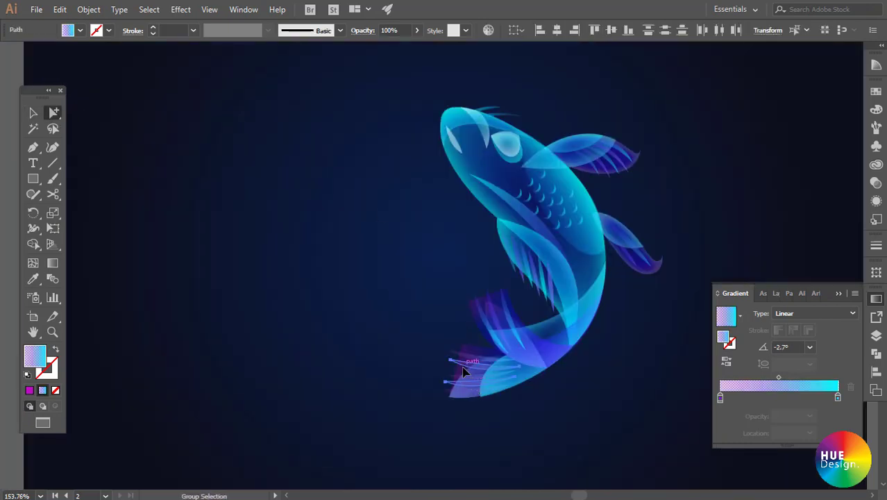
key("g")
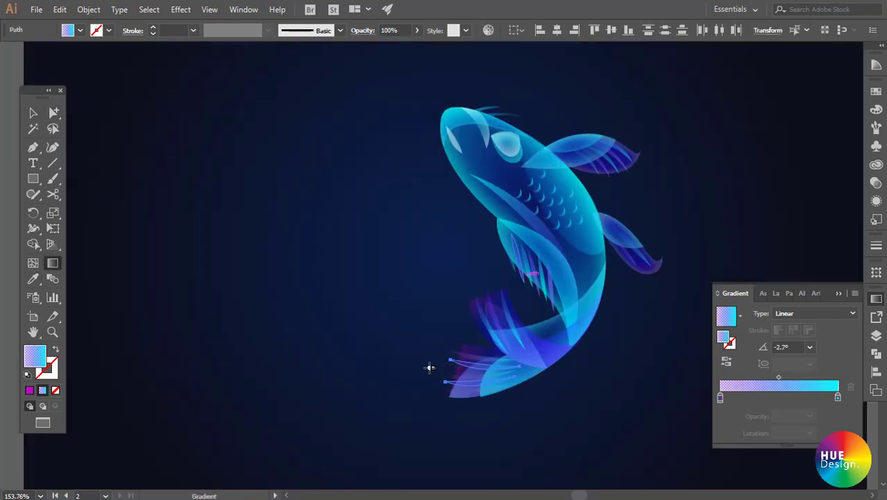
left_click_drag(429, 368, 511, 369)
key("v")
left_click(605, 405)
Check the fish body and reselect the whole fish group
scroll(605, 405, "down", 1)
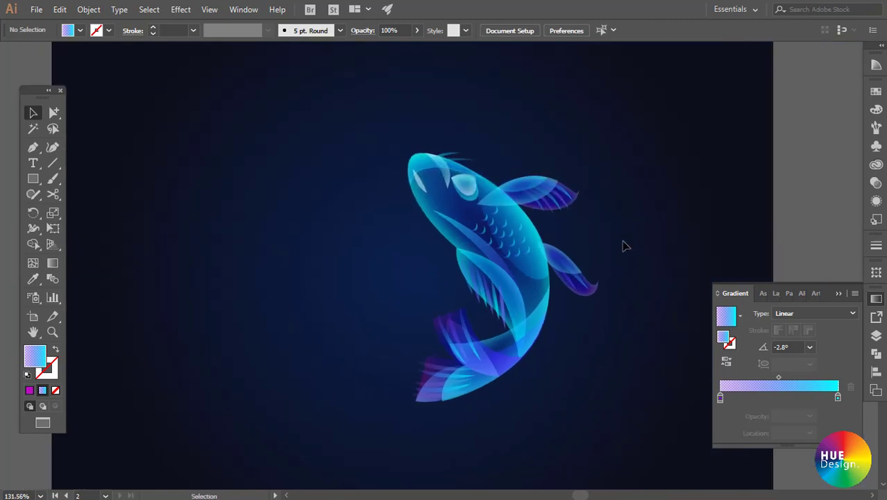
left_click(534, 264)
left_click(642, 216)
scroll(488, 283, "up", 1)
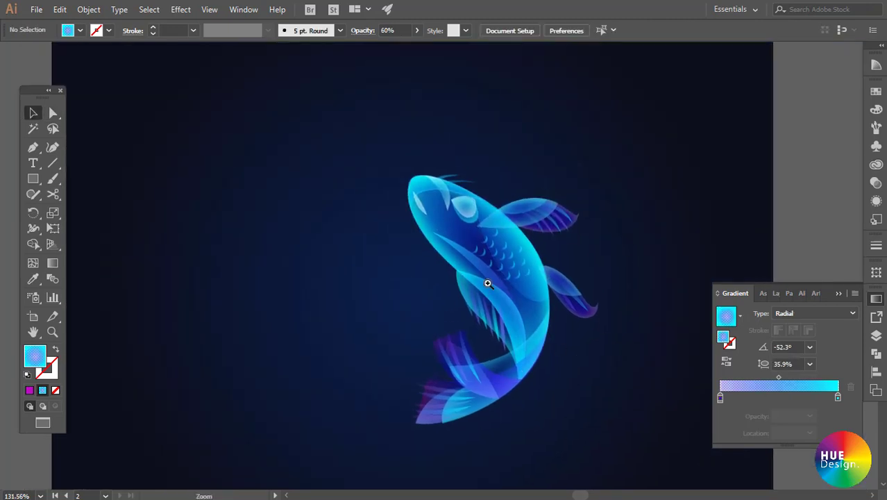
scroll(488, 283, "up", 1)
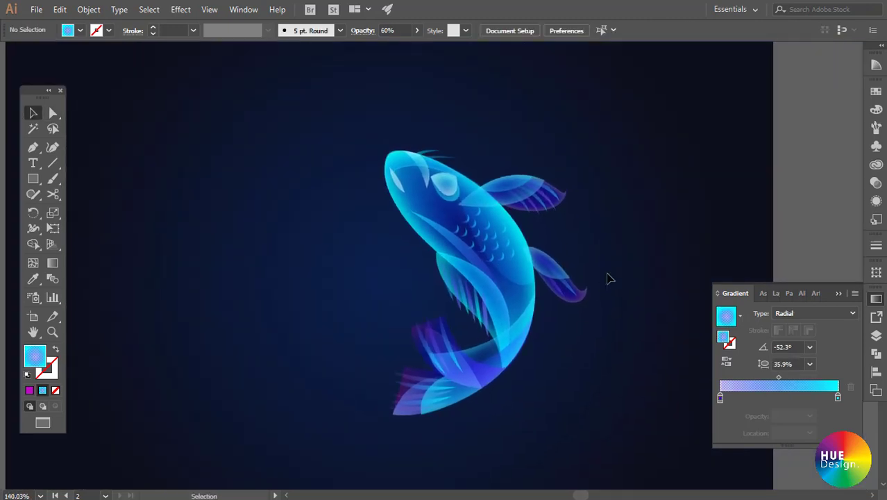
left_click(526, 279)
Lower two sets of upper body scales to 30% opacity
scroll(527, 280, "up", 2)
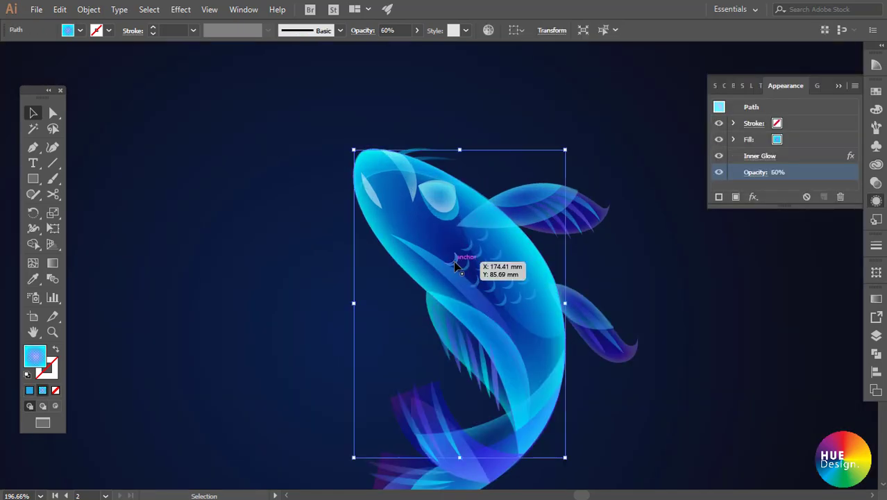
double_click(500, 263)
key("Escape")
scroll(552, 247, "up", 4)
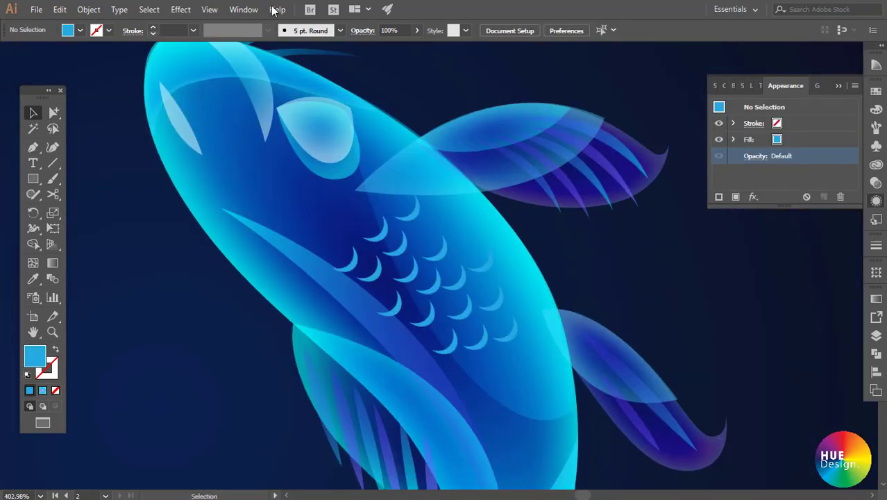
key("a")
left_click(385, 232)
left_click(755, 156)
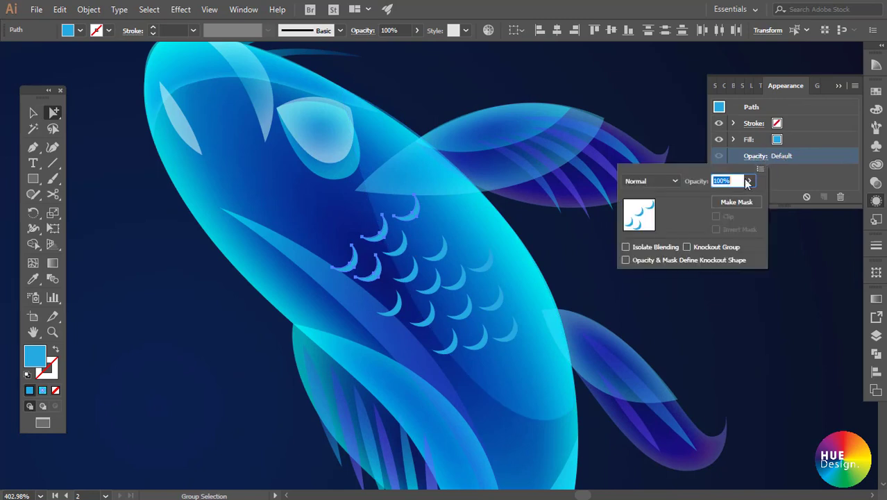
key("Return")
left_click(402, 252)
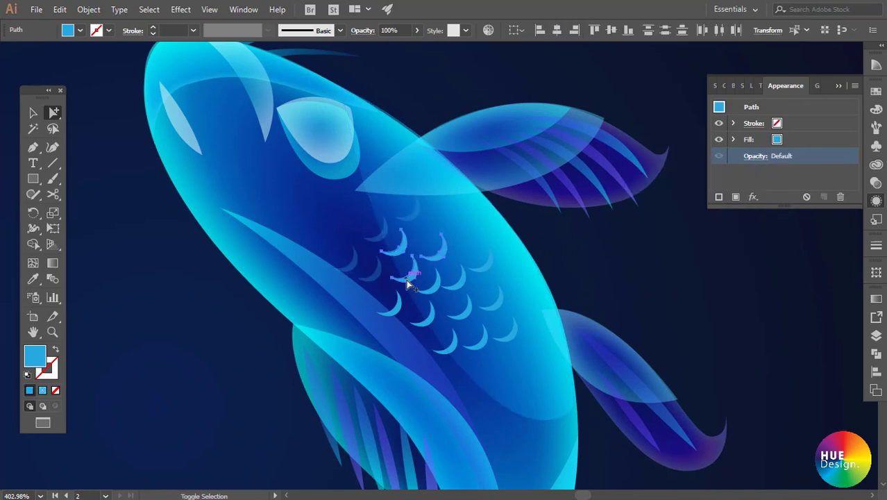
left_click(757, 155)
type("30")
key("Return")
Set the middle and lower scale groups to 50% opacity
left_click(464, 281)
left_click(429, 319, "shift")
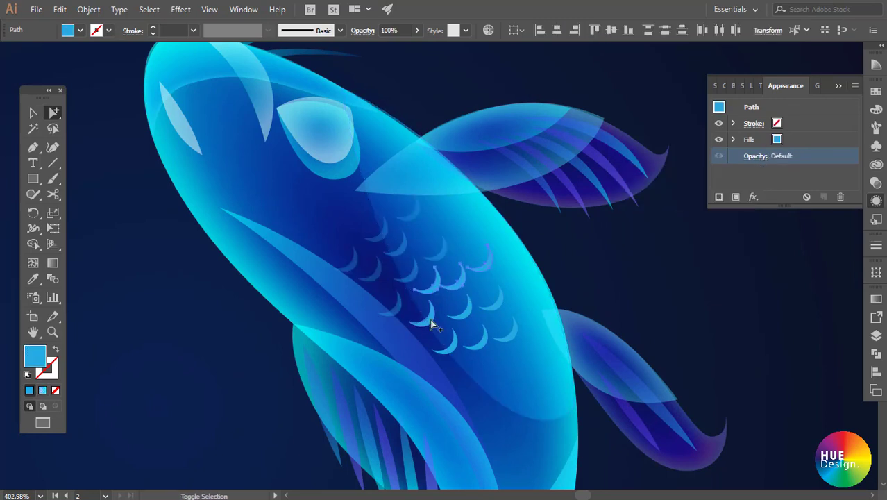
left_click(755, 157)
key("Return")
left_click(486, 308)
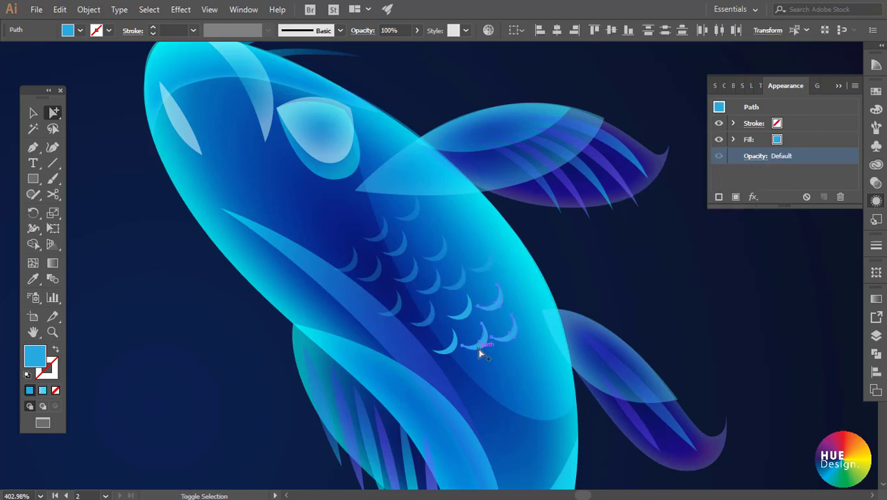
left_click(481, 347, "shift")
left_click(755, 156)
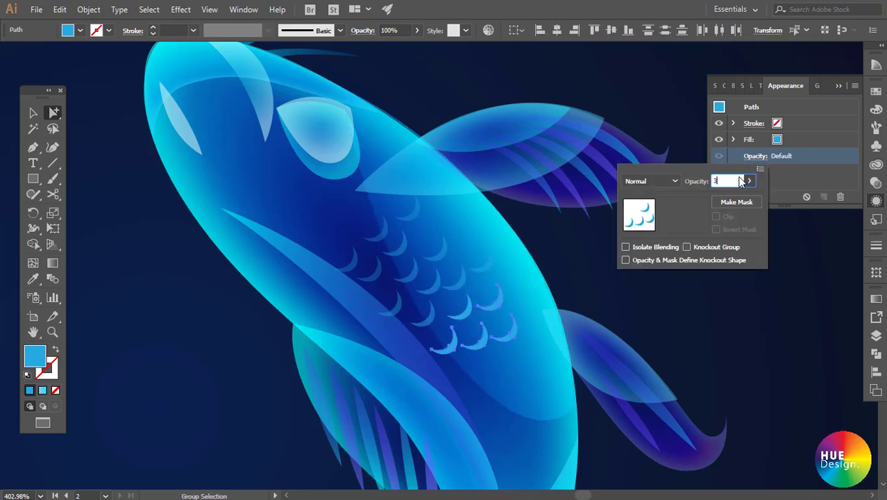
type("0")
key("Return")
Set one more scale to 50% opacity, then zoom out and recentre on the fish
left_click(460, 309)
left_click(756, 157)
key("Return")
left_click(614, 304)
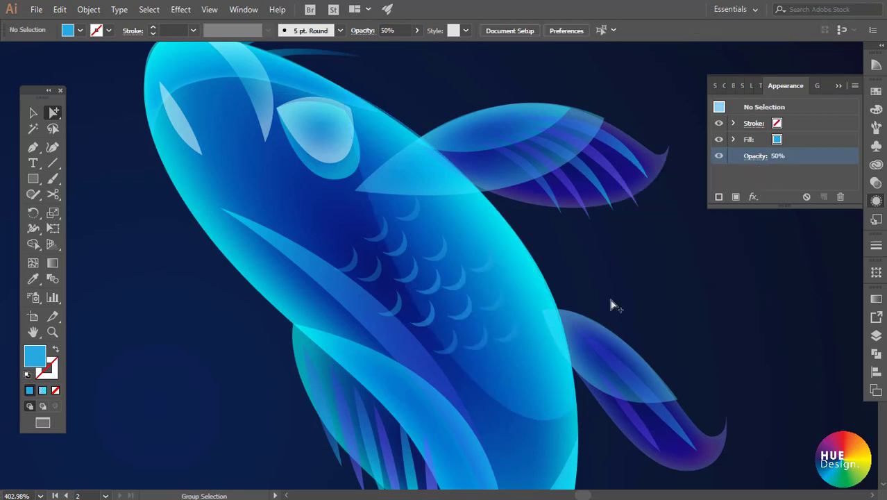
key("ctrl+minus")
key("ctrl+minus")
left_click_drag(535, 311, 701, 261)
Set up the Paintbrush with 1 pt weight, no stroke, and the blue fill in front
scroll(701, 261, "up", 1)
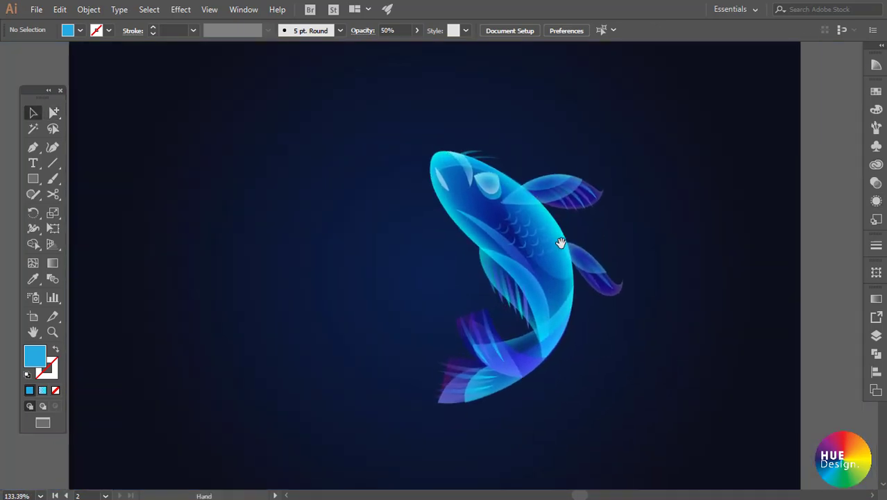
left_click(53, 179)
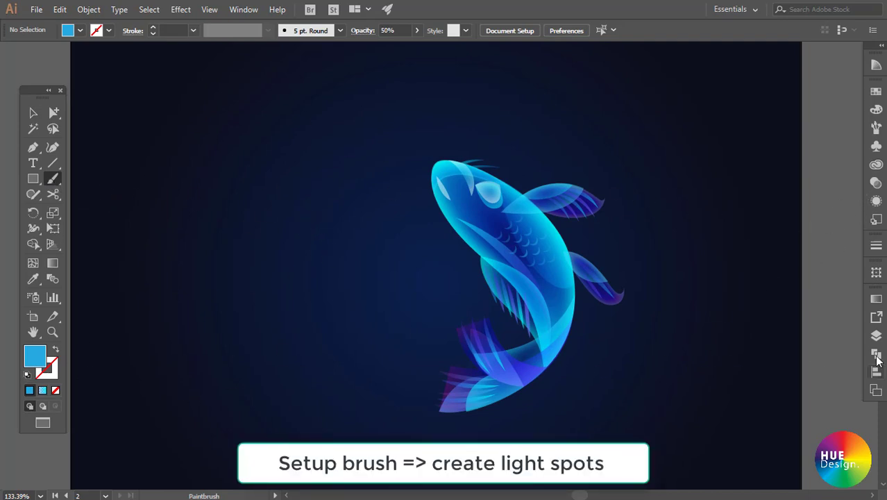
left_click(876, 247)
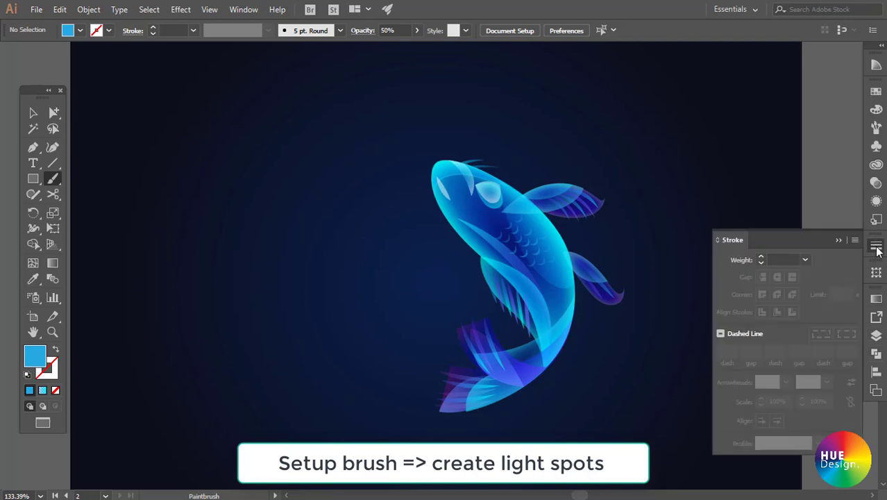
left_click(805, 260)
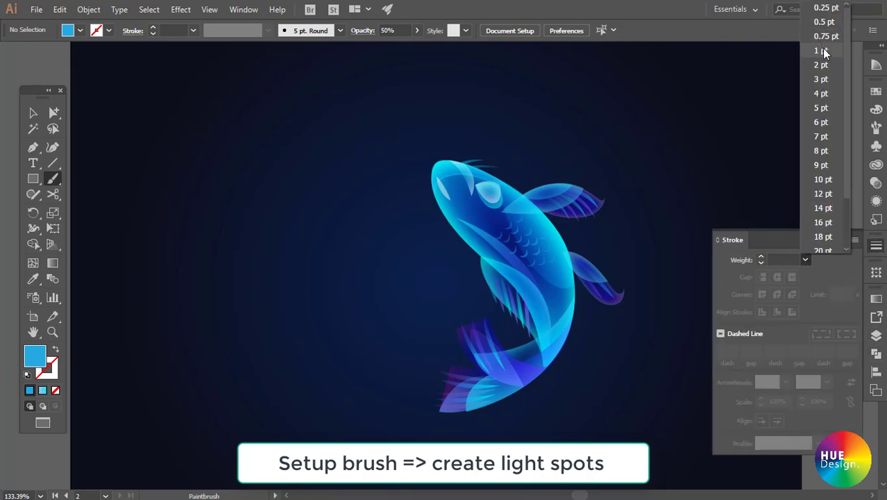
left_click(816, 51)
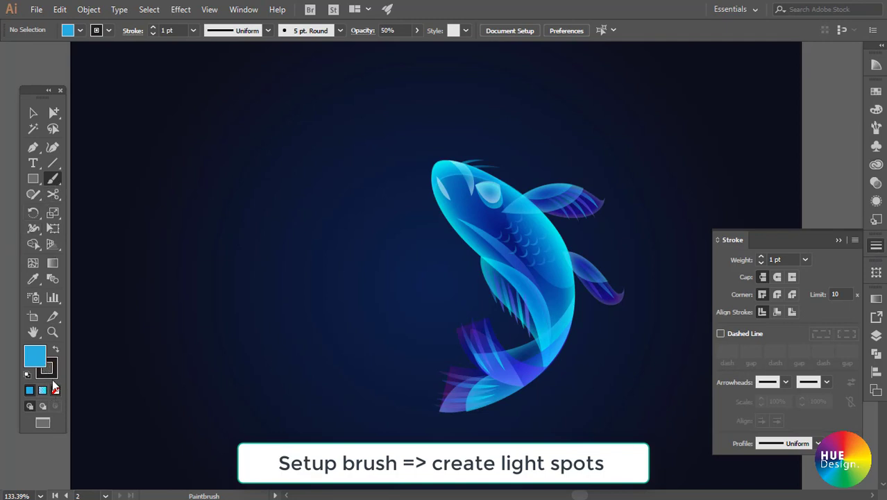
left_click(56, 390)
left_click(32, 360)
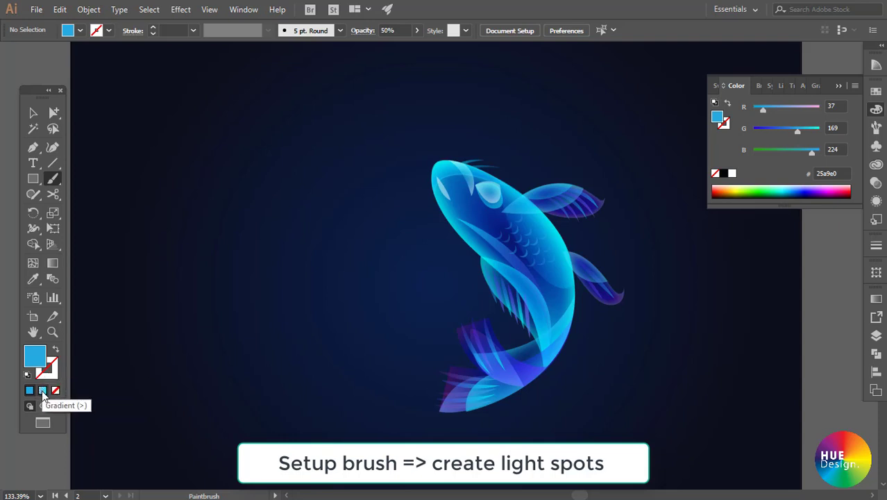
Apply the light-blue gradient and swap it from fill to stroke
left_click(43, 391)
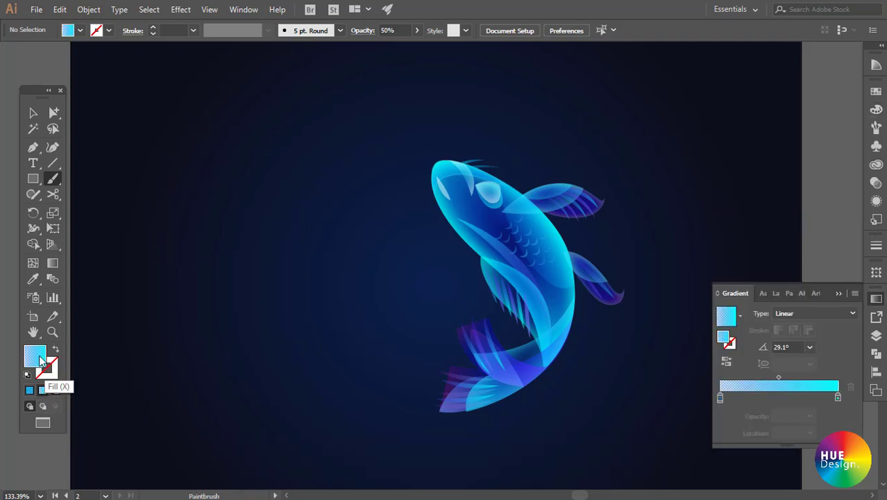
key("shift+x")
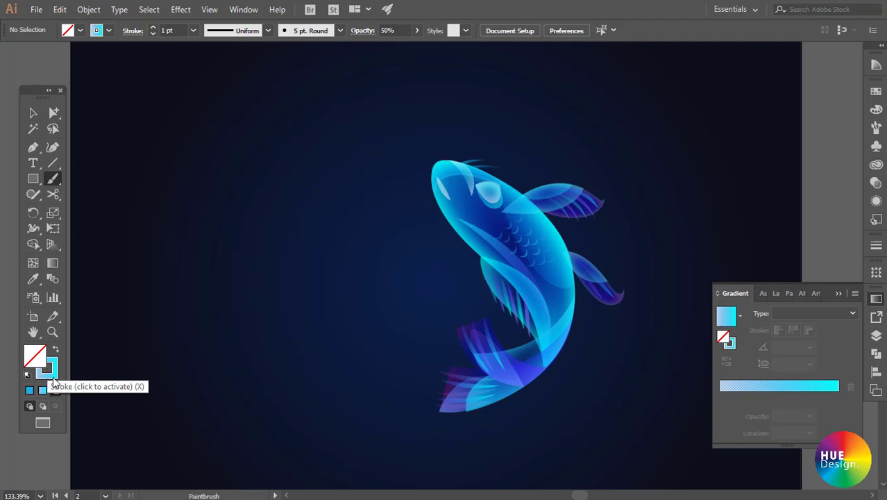
left_click(851, 312)
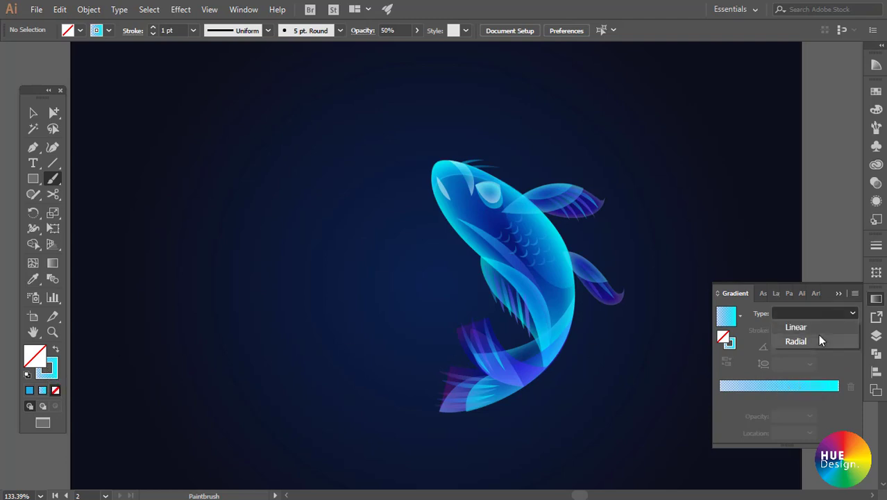
left_click(46, 379)
double_click(47, 379)
left_click(758, 175)
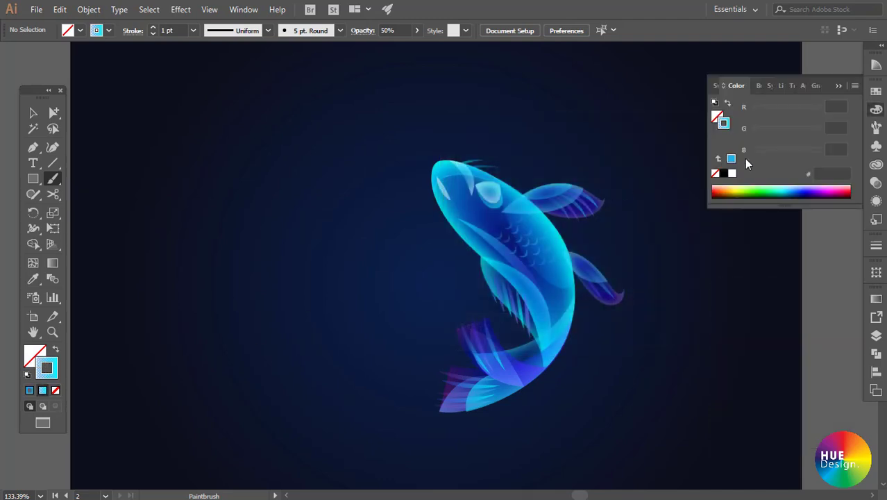
Make the brush gradient radial and reversed, at 50% opacity
left_click(876, 300)
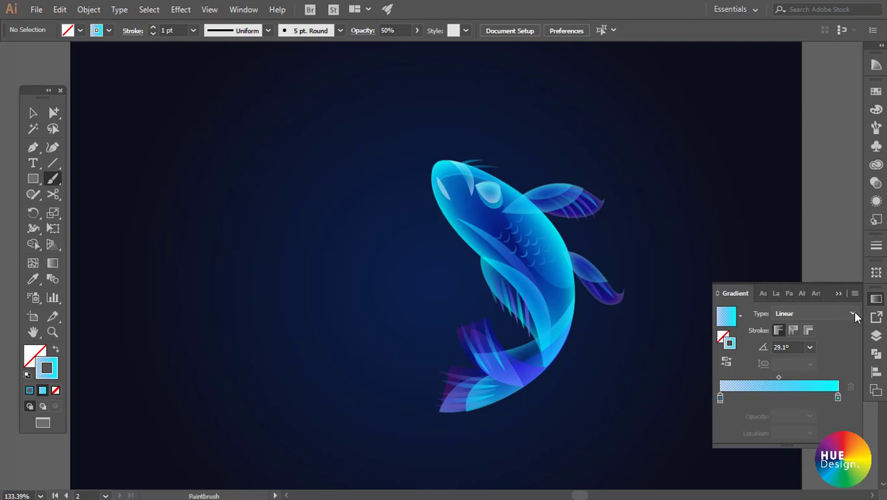
left_click(853, 314)
left_click(813, 336)
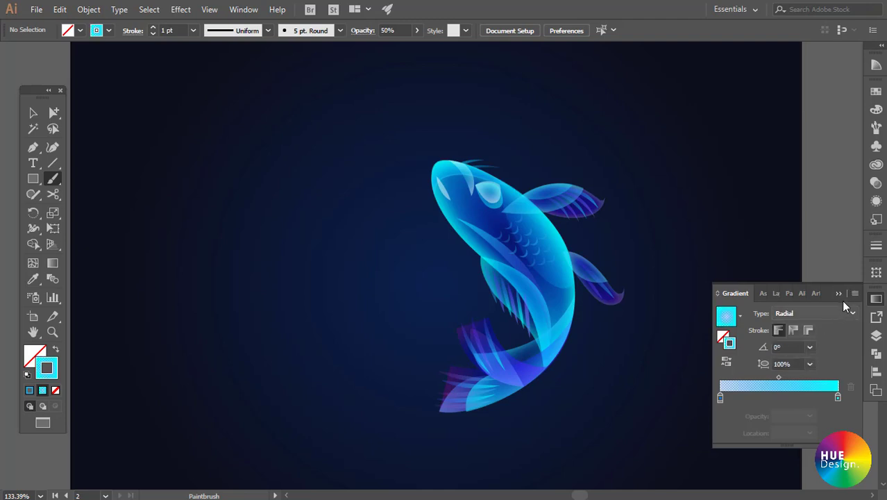
left_click(876, 298)
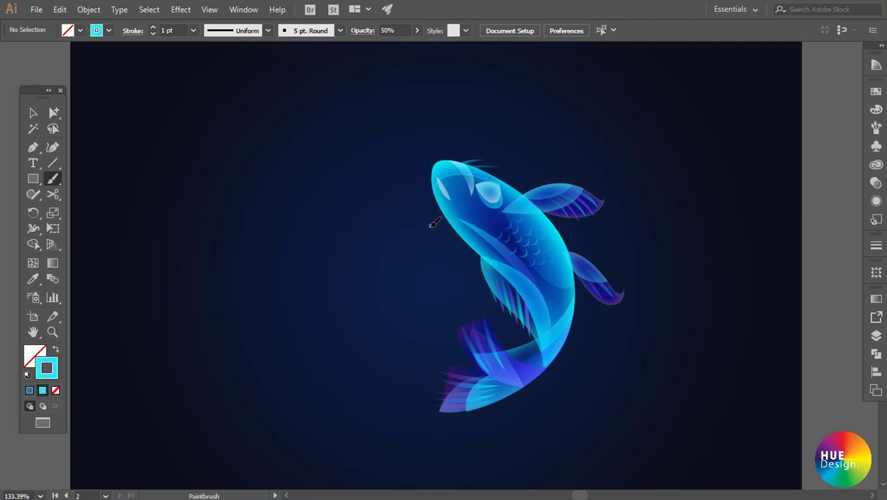
key("5")
left_click(875, 300)
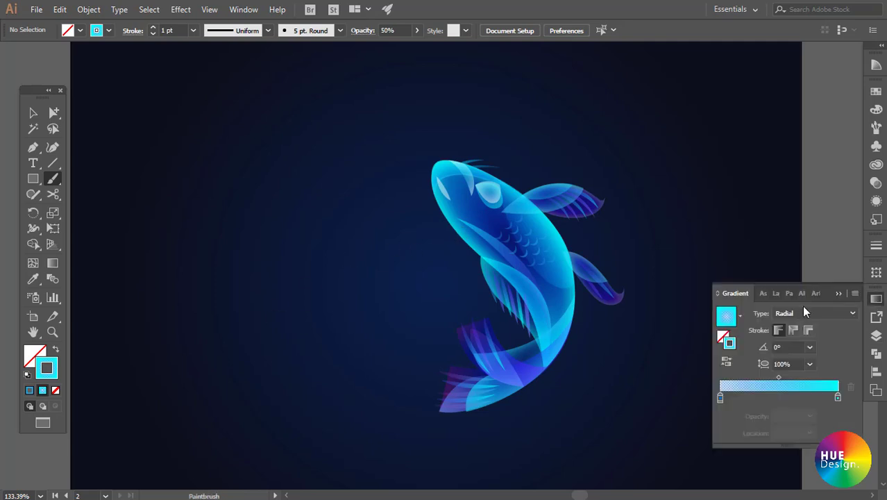
left_click(726, 361)
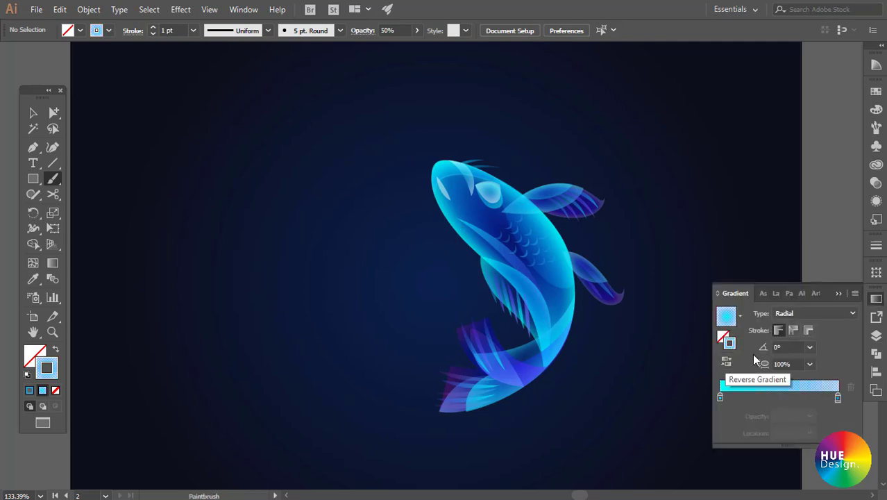
left_click(876, 298)
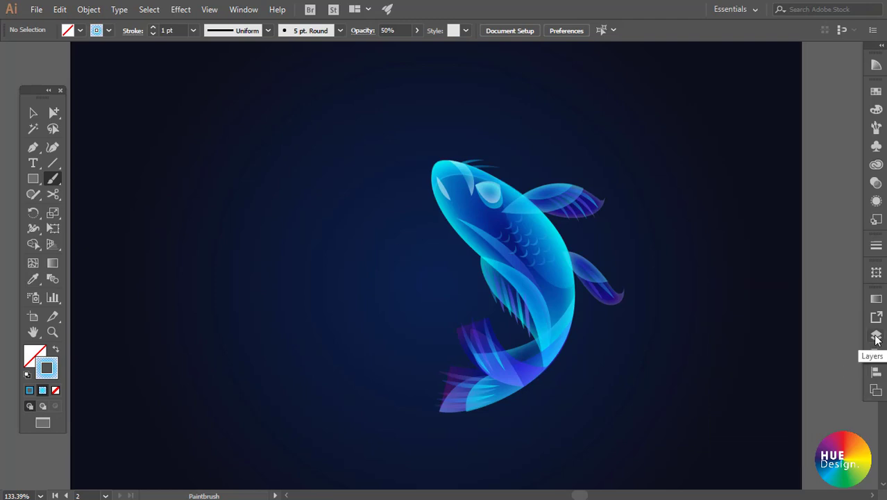
Add a new Layer 2 above the koi artwork
left_click(876, 337)
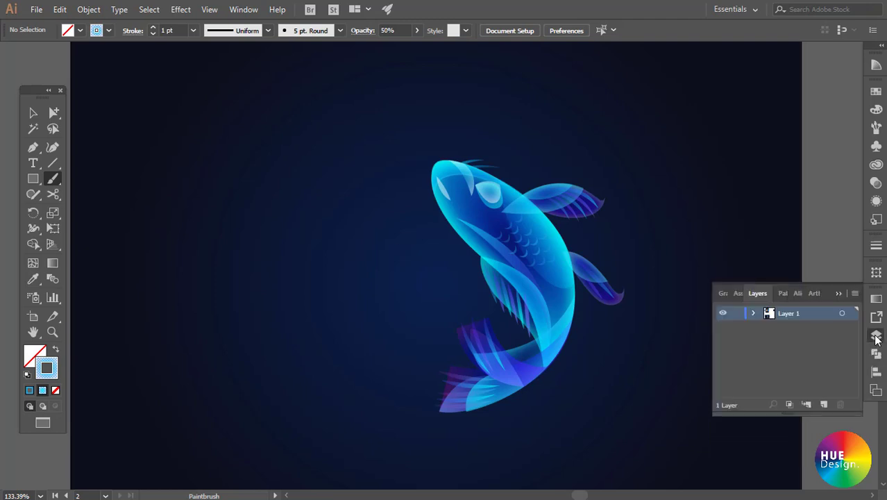
left_click(823, 404)
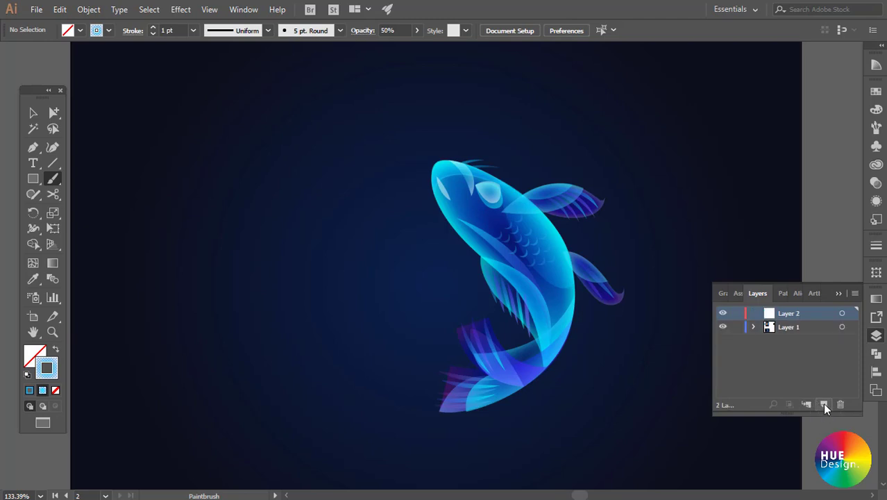
left_click(840, 294)
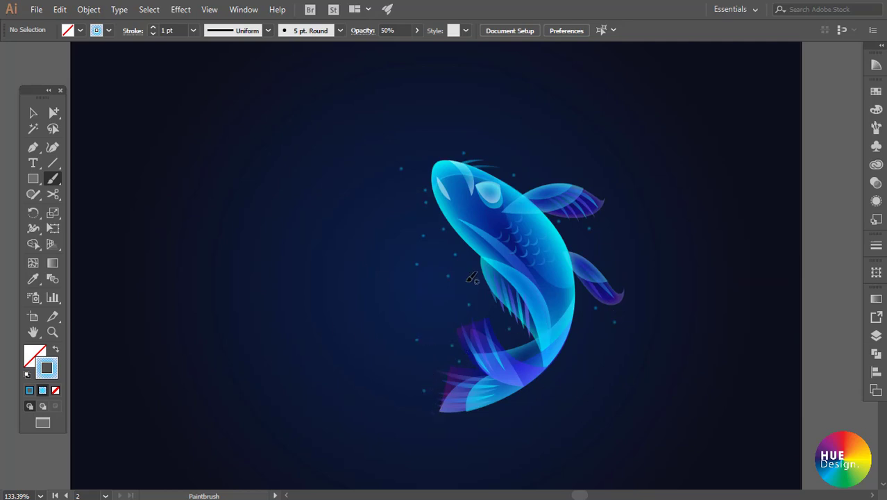
Set Paintbrush stroke weights between 0.25 and 3 pt, then dab cyan glow dots around the fish
left_click(876, 245)
left_click(806, 259)
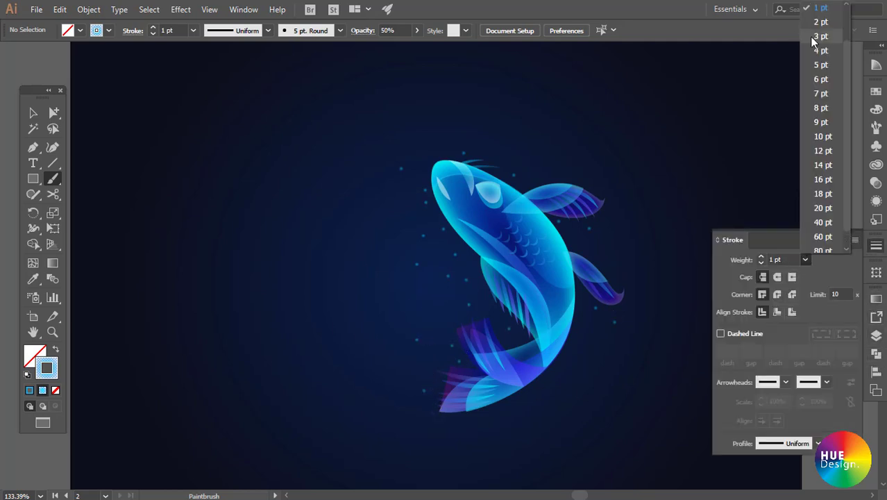
left_click(813, 15)
left_click(805, 259)
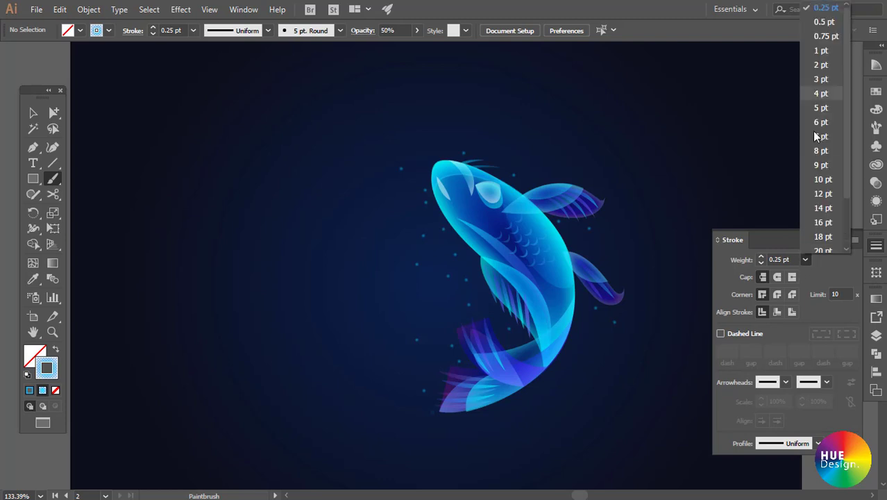
left_click(815, 23)
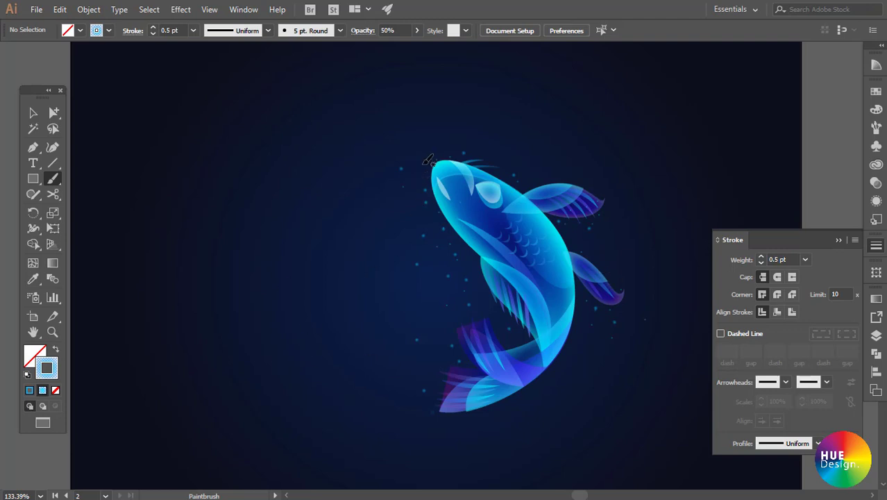
left_click(805, 259)
left_click(815, 61)
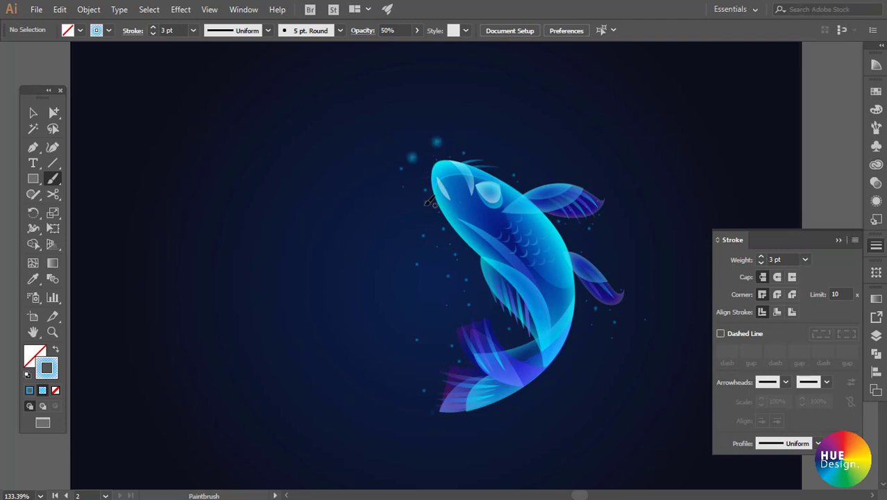
left_click(806, 259)
left_click(816, 52)
left_click(479, 146)
left_click(324, 152)
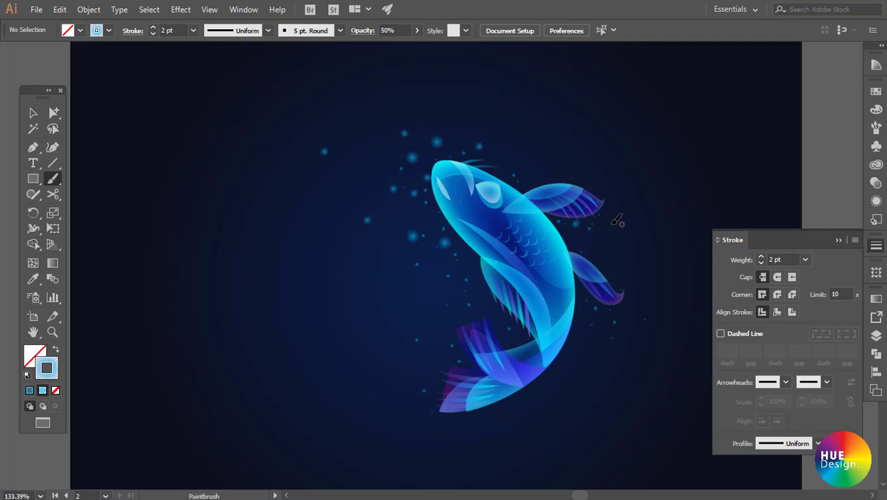
left_click(590, 294)
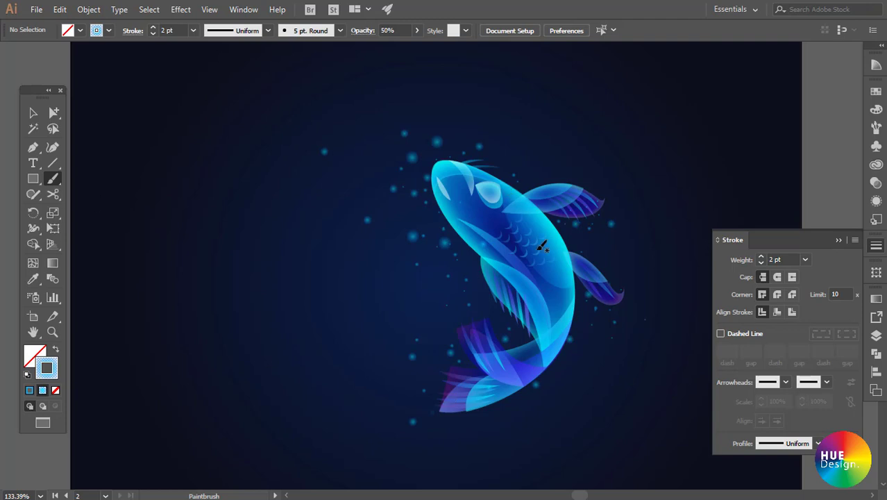
Turn the gradient stop purple and dab purple glow dots above the fish and beside the tail
left_click(838, 240)
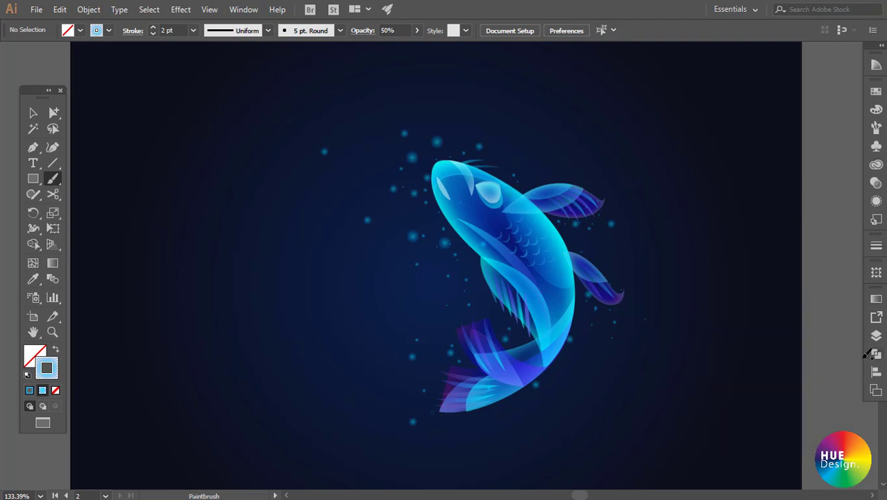
left_click(876, 298)
double_click(721, 395)
mouse_move(788, 297)
left_mouse_down()
mouse_move(750, 296)
mouse_move(772, 273)
mouse_move(744, 296)
mouse_move(795, 272)
left_mouse_up()
left_click(838, 425)
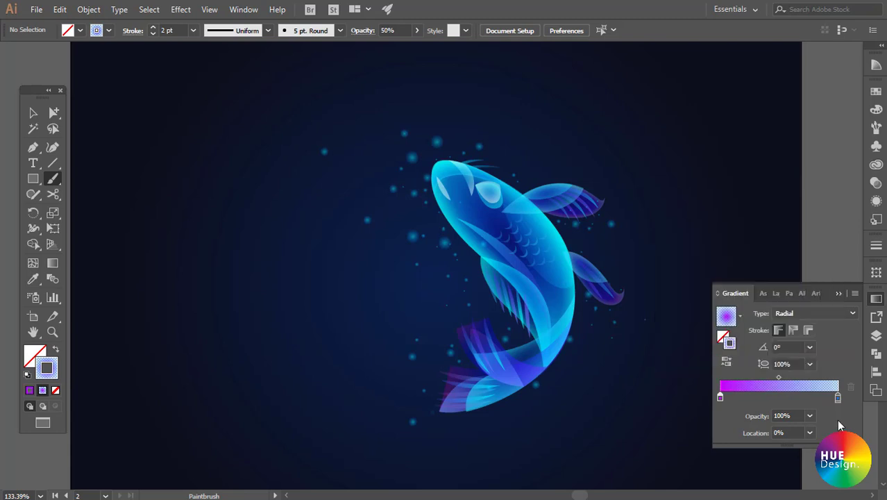
left_click(498, 158)
left_click(425, 378)
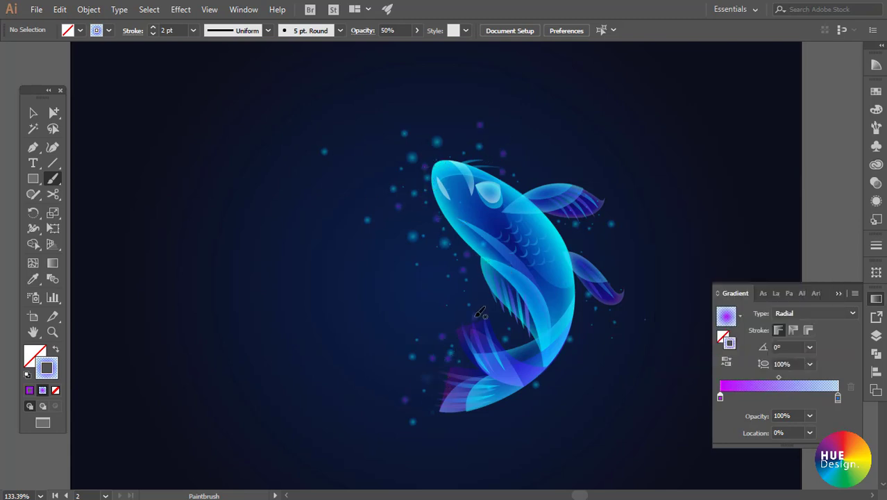
left_click(876, 298)
key("v")
left_click(436, 142)
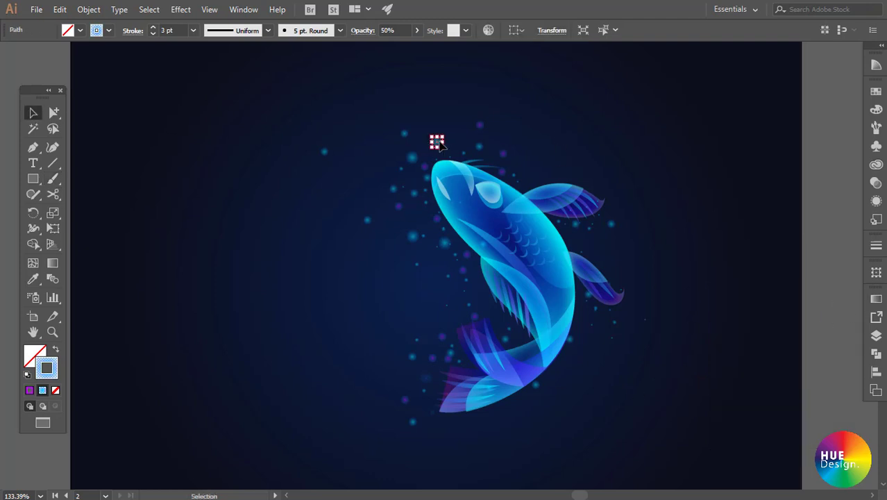
Select all cyan dots by stroke colour and set their outer gradient stop opacity to 0%
scroll(472, 247, "up", 3)
left_click(448, 265)
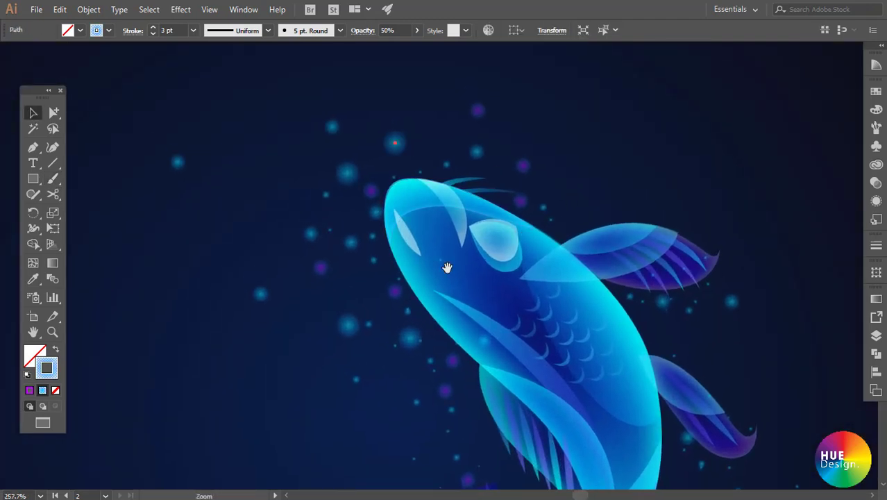
scroll(386, 173, "down", 2)
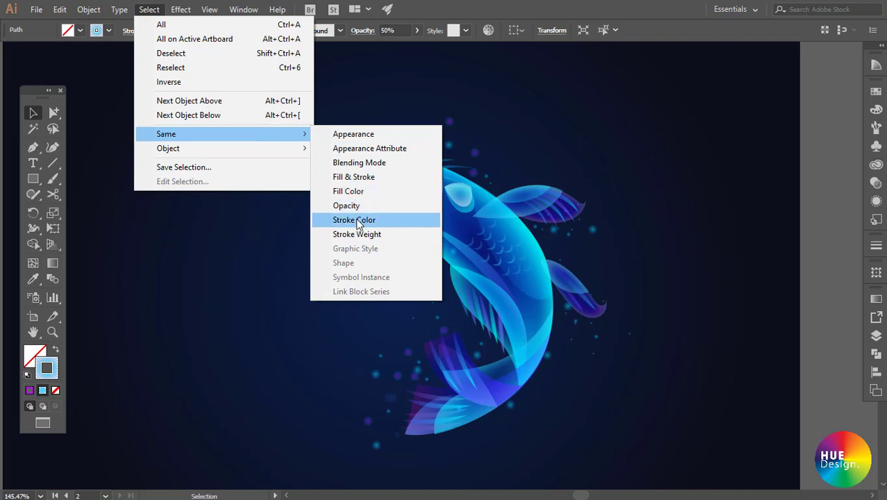
left_click(355, 221)
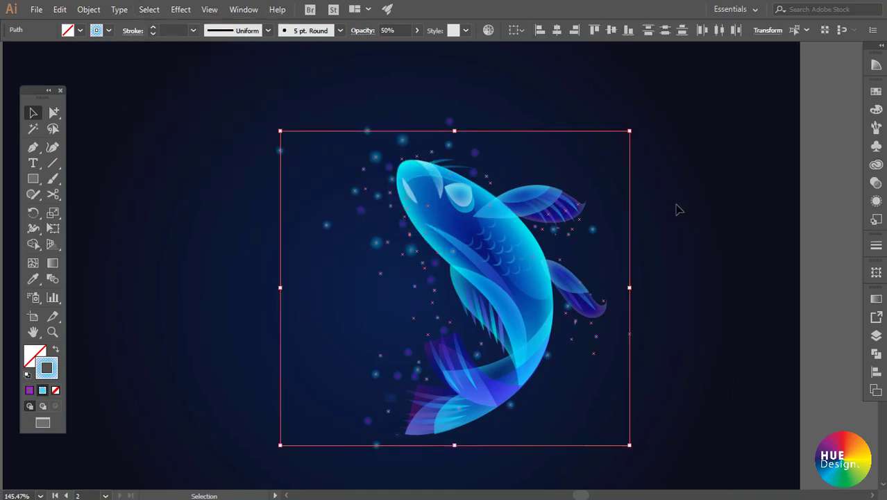
left_click(876, 299)
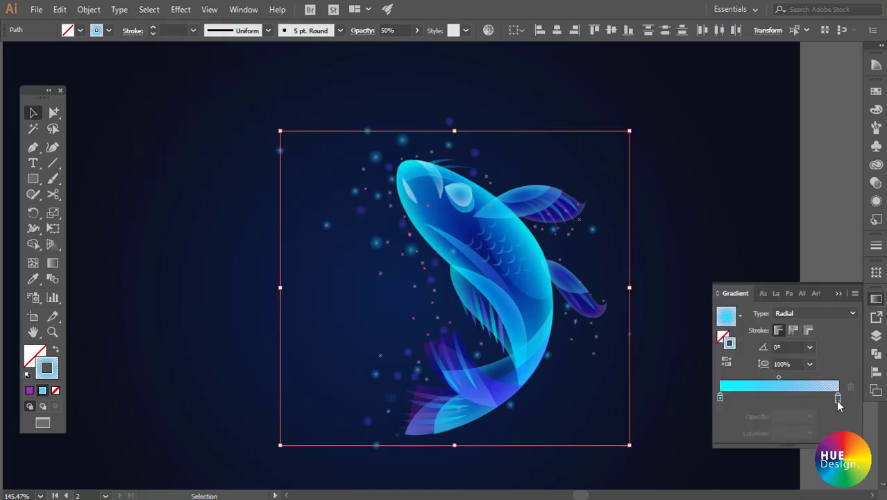
double_click(837, 396)
left_click(809, 416)
left_click(820, 263)
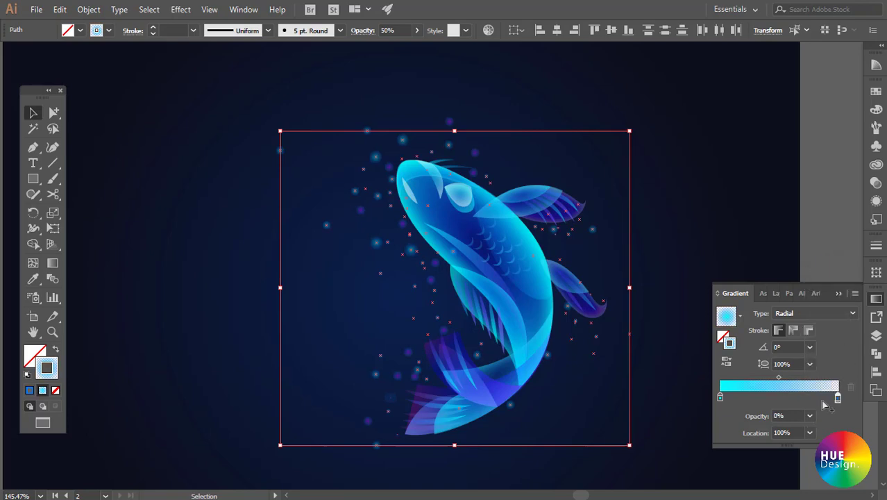
left_click(704, 198)
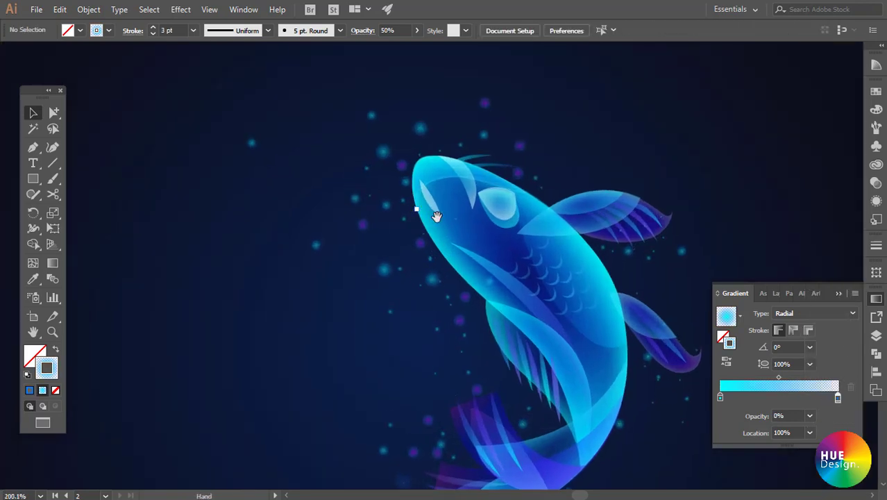
Select all purple dots with Select > Same and set their outer stop opacity to 0%
scroll(436, 207, "up", 3)
left_click(404, 283)
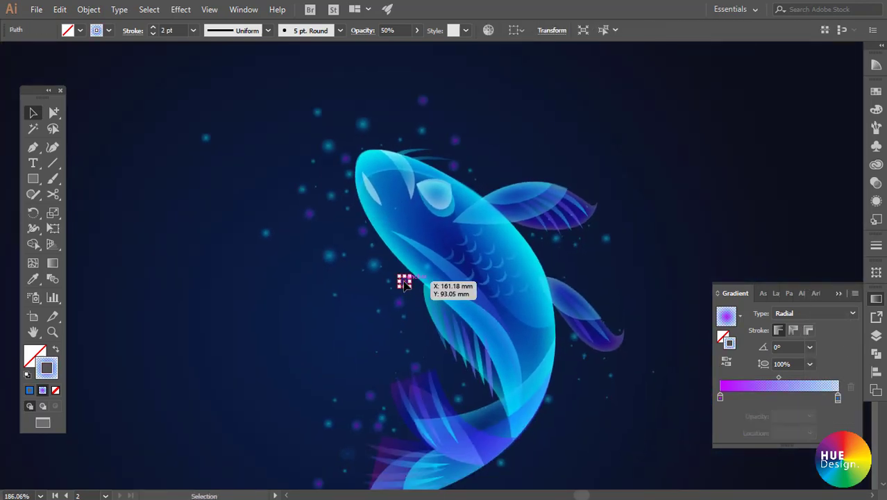
left_click(149, 9)
left_click(340, 220)
double_click(838, 397)
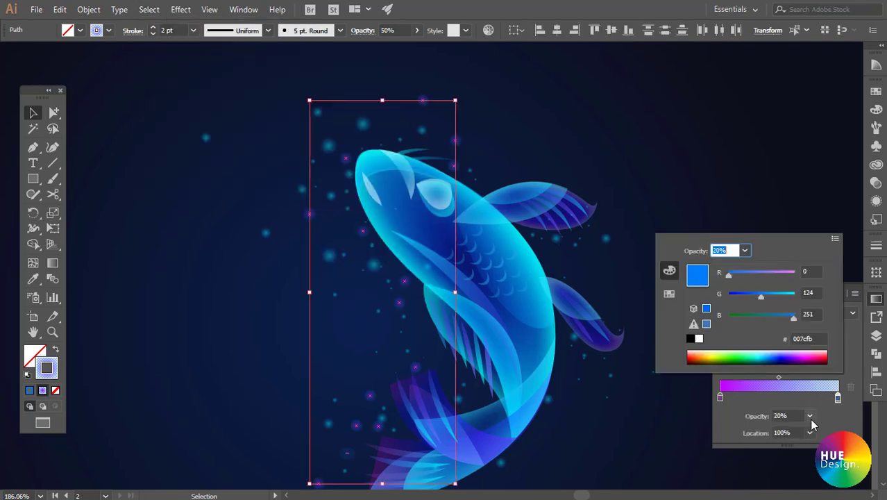
left_click(809, 415)
left_click(826, 258)
left_click(704, 207)
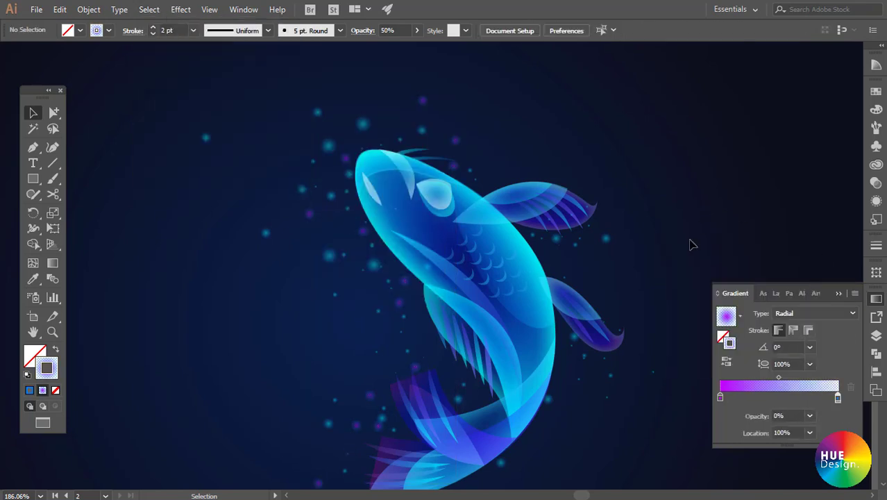
Pan the artwork upward and target all artwork on Layer 2
scroll(691, 244, "up", 1)
left_click(33, 147)
scroll(505, 143, "down", 2)
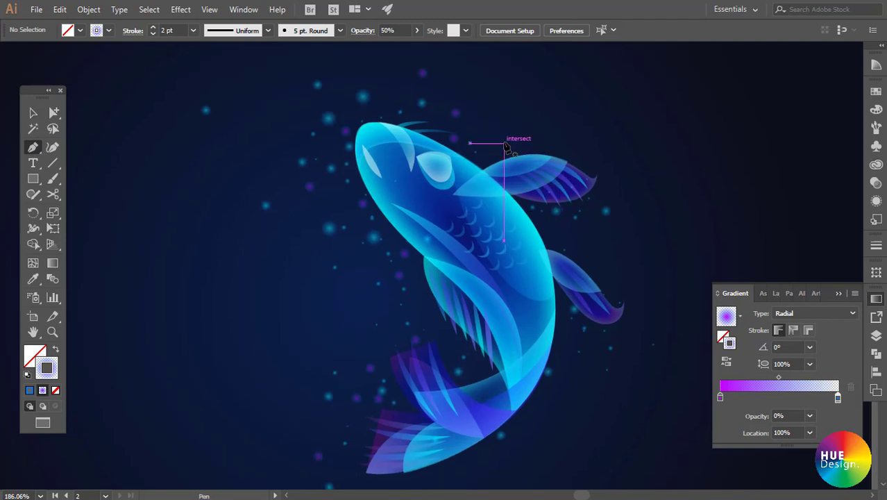
left_click_drag(522, 131, 519, 88)
key("v")
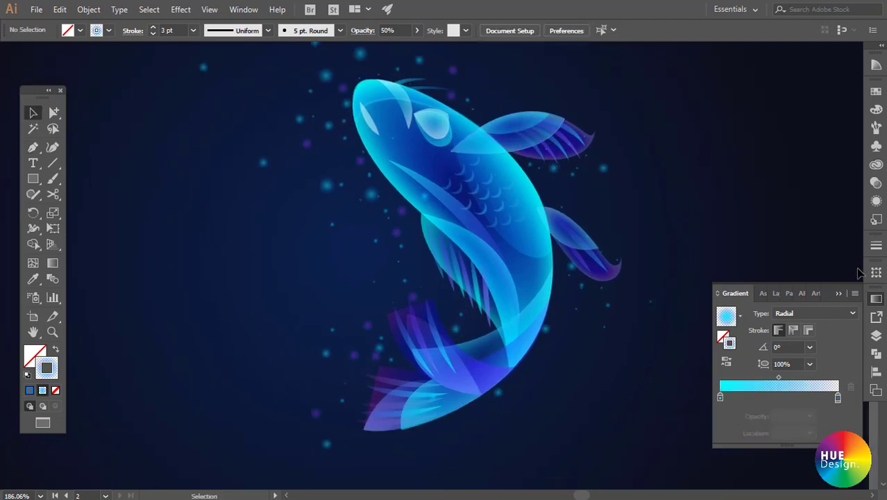
left_click(876, 336)
left_click(842, 313)
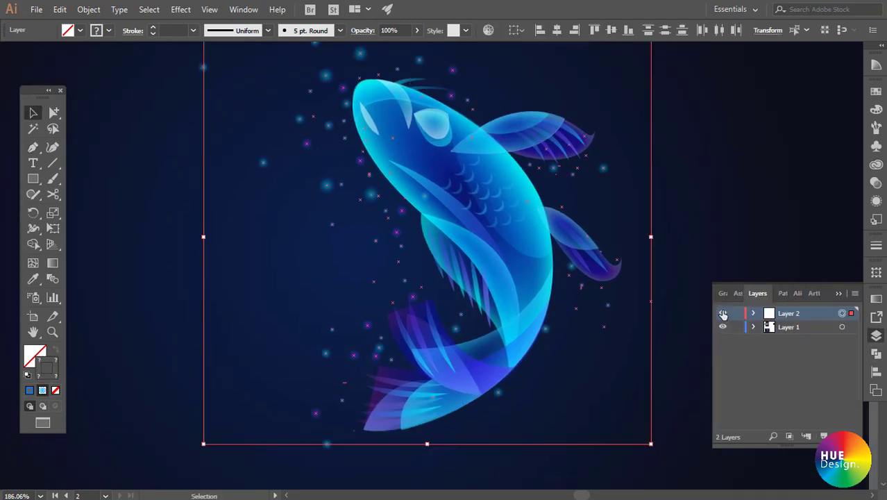
Draw an ellipse over the koi's head
key("a")
left_click(703, 193)
scroll(590, 328, "up", 1)
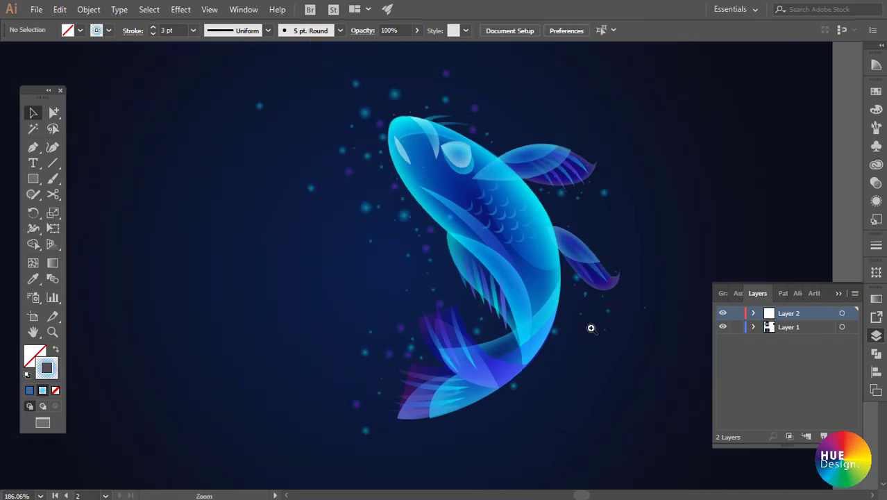
scroll(455, 179, "up", 1)
scroll(478, 194, "up", 2)
scroll(477, 193, "down", 1)
left_click_drag(33, 178, 111, 210)
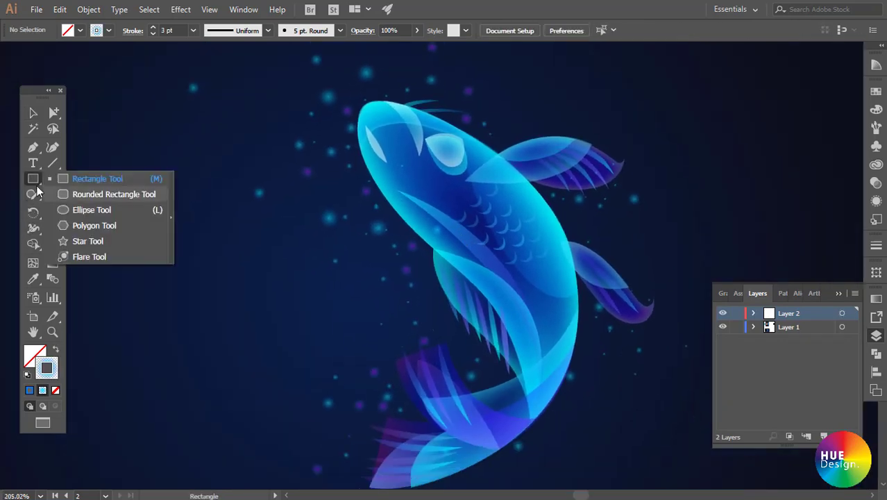
left_click_drag(440, 93, 471, 178)
key("v")
mouse_move(419, 167)
left_mouse_down()
mouse_move(564, 223)
mouse_move(515, 203)
left_mouse_up()
Give the ellipse a gradient fill and set its stroke to None
key("shift+x")
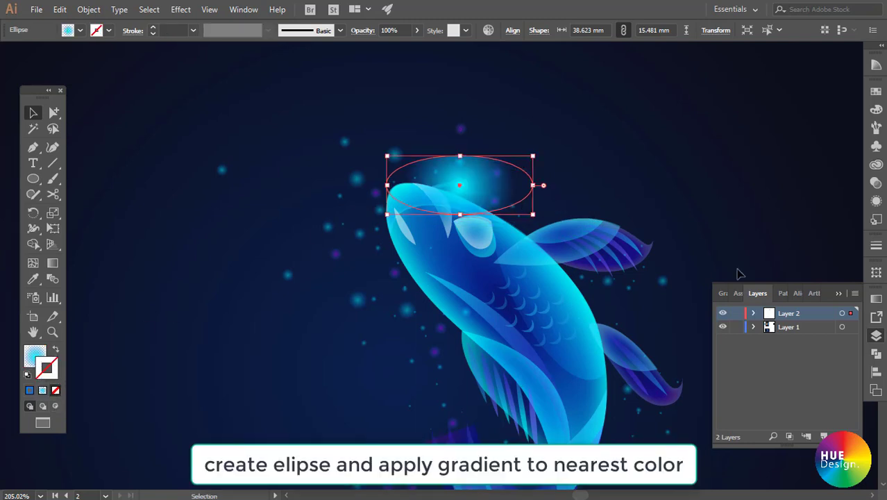
key("g")
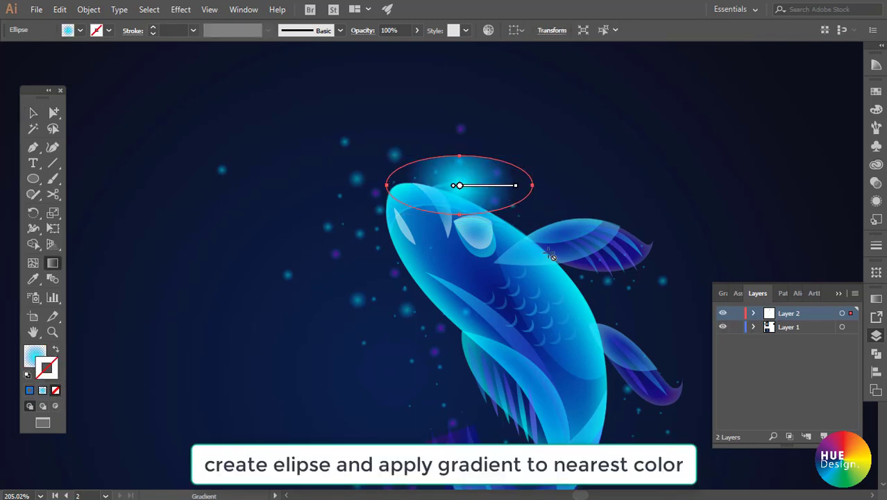
left_click(594, 182)
key("ctrl+z")
left_click(874, 339)
left_click(876, 300)
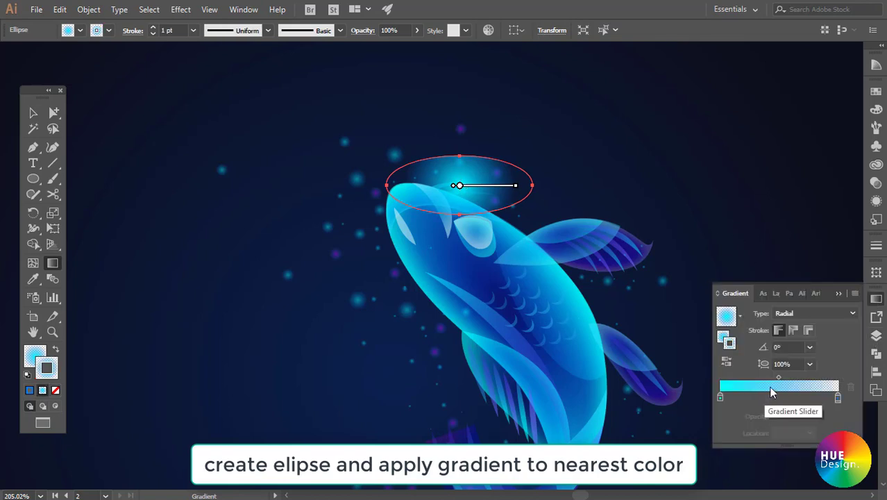
left_click(727, 342)
key("slash")
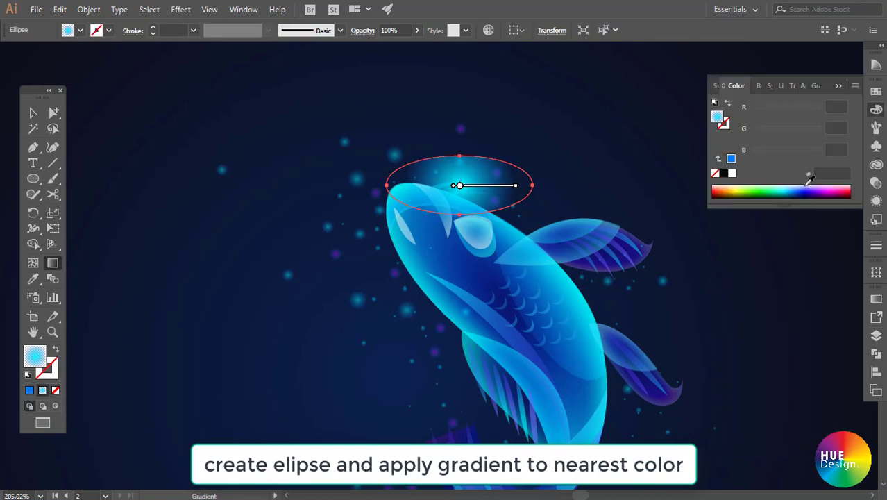
Make the gradient's inner stop blue and squash the radial gradient to fit the head
double_click(720, 397)
left_click_drag(785, 293, 725, 300)
left_click(854, 353)
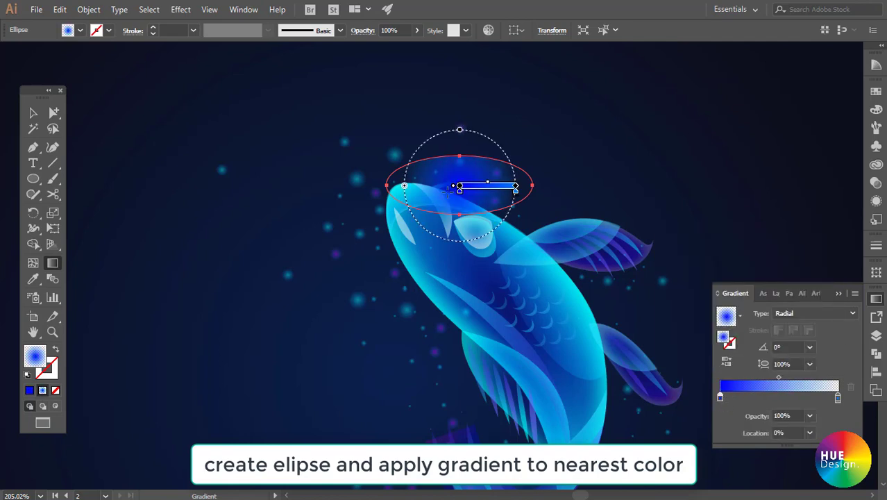
left_click_drag(460, 128, 459, 152)
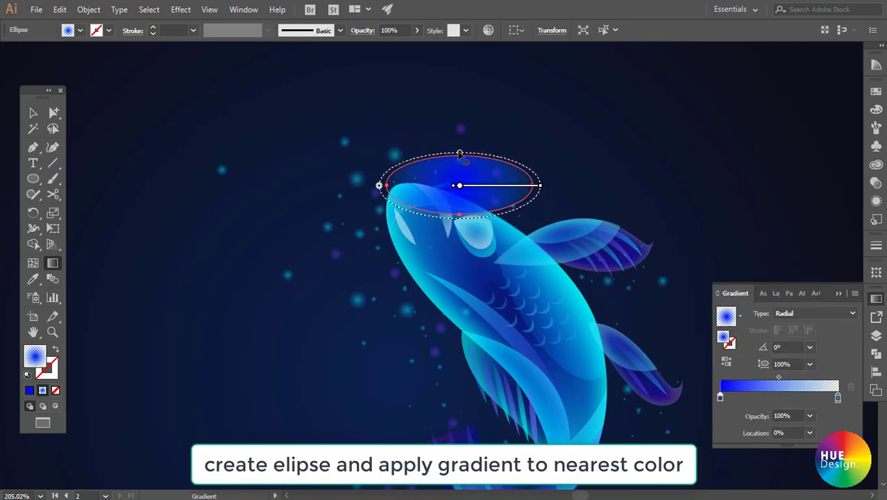
left_click_drag(542, 189, 530, 186)
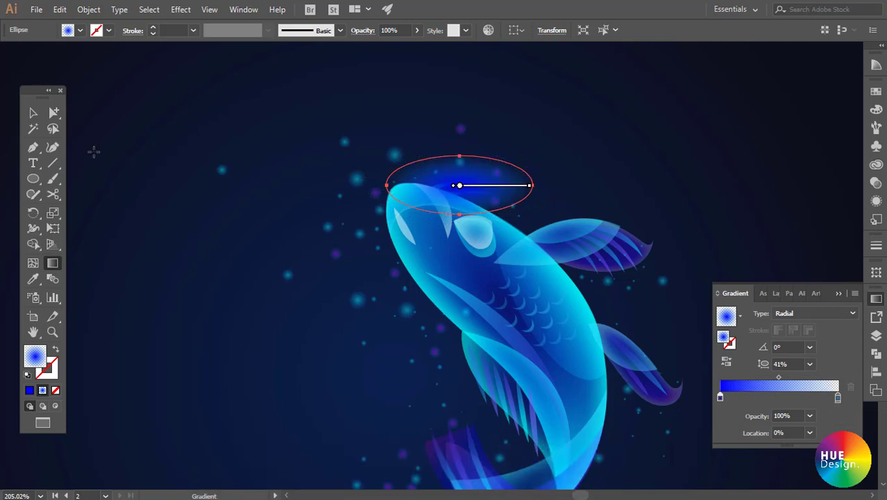
Tint the glow ellipse violet-magenta and set its opacity to 40%
key("v")
left_click(876, 109)
left_click(782, 114)
left_click_drag(783, 113, 801, 116)
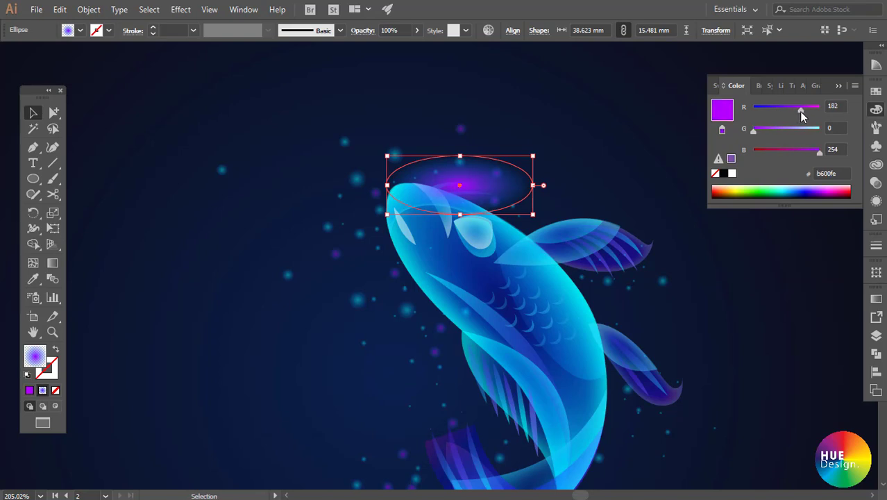
left_click(875, 200)
left_click(730, 160)
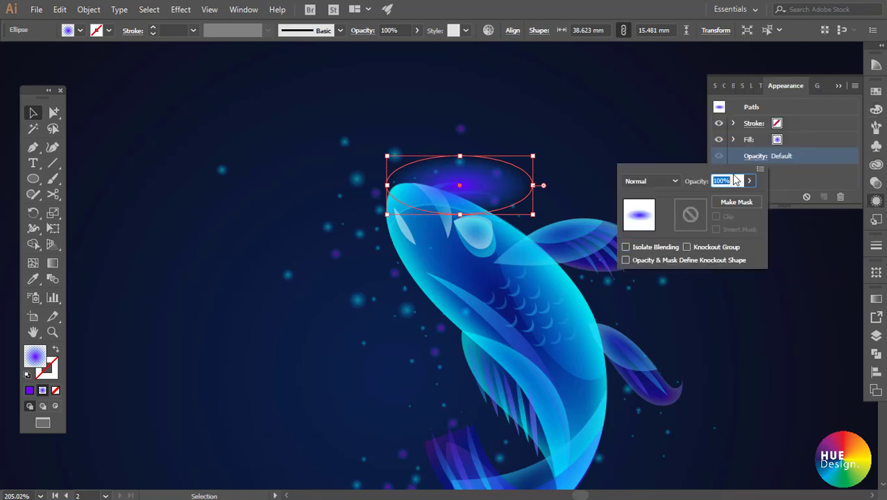
type("0")
key("Return")
left_click(757, 157)
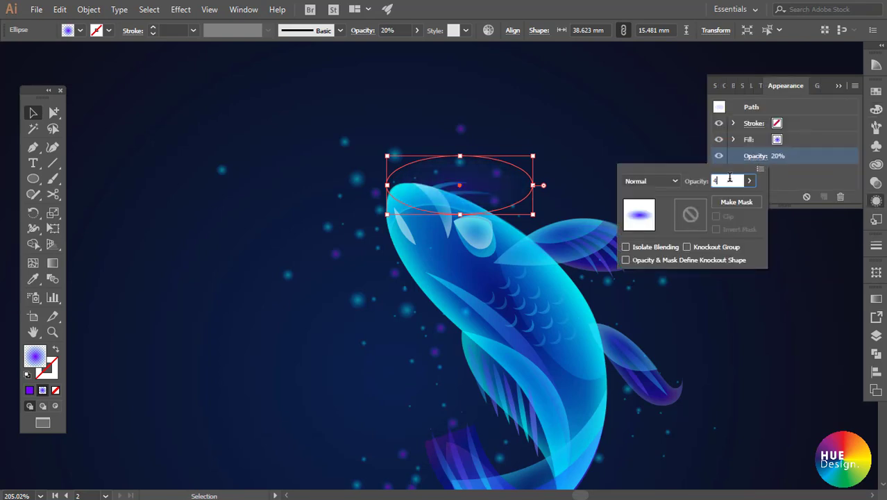
type("0")
key("Return")
left_click(590, 192)
Widen the glow ellipse and adjust its tilt over the head
left_click(532, 185)
left_click_drag(532, 185, 545, 185)
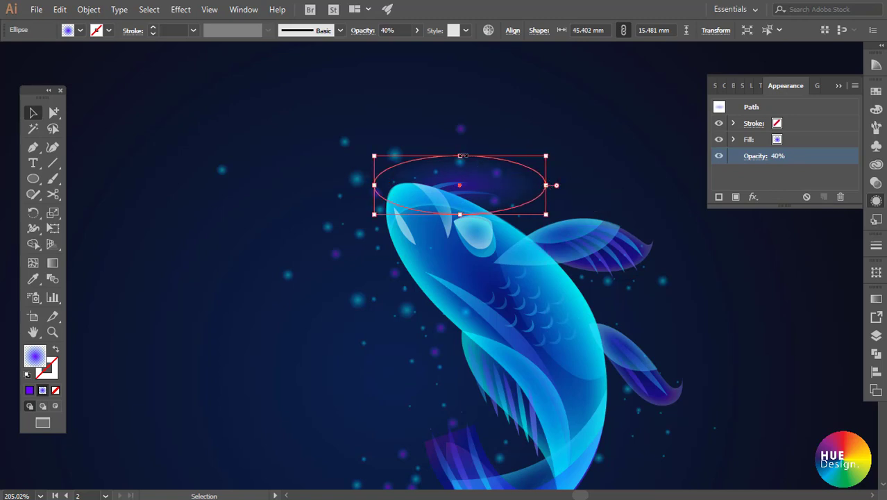
left_click_drag(555, 224, 573, 134)
key("ctrl+shift+a")
scroll(495, 230, "down", 2)
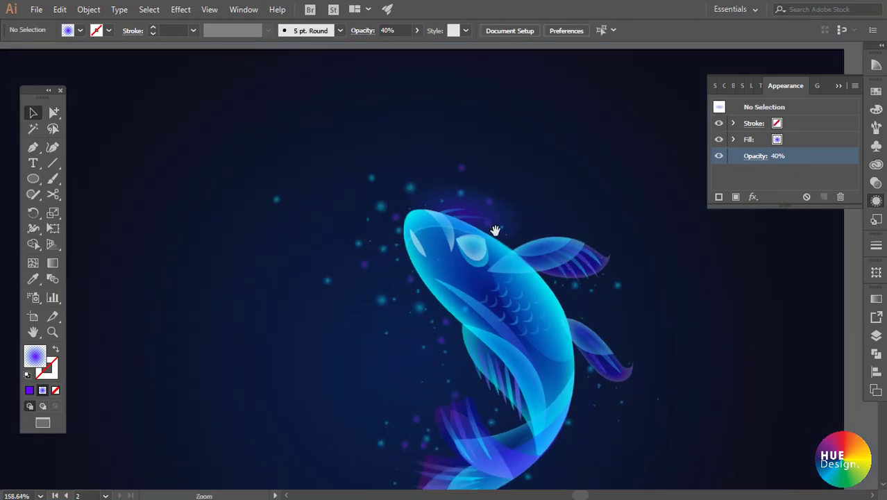
scroll(495, 229, "up", 2)
left_click(495, 230)
left_click_drag(553, 278, 538, 221)
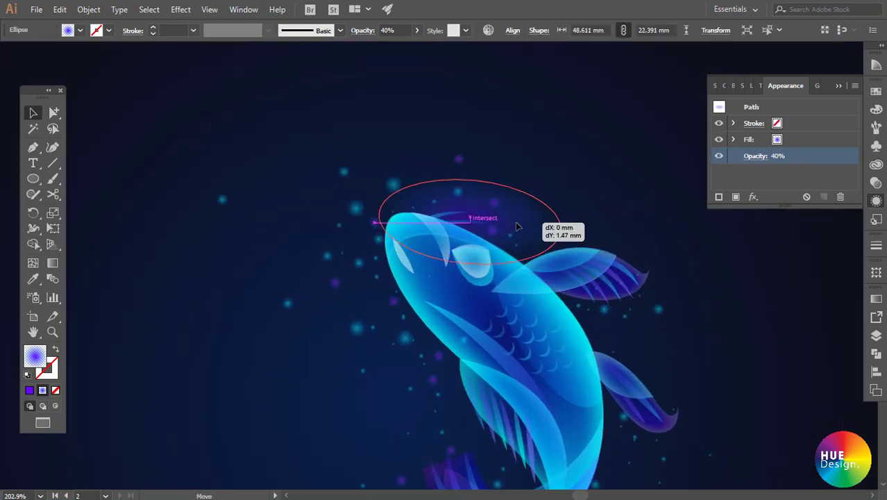
Select the gradient's outer stop and enlarge the glow ellipse over the head
left_click(644, 202)
left_click(536, 220)
left_click(875, 298)
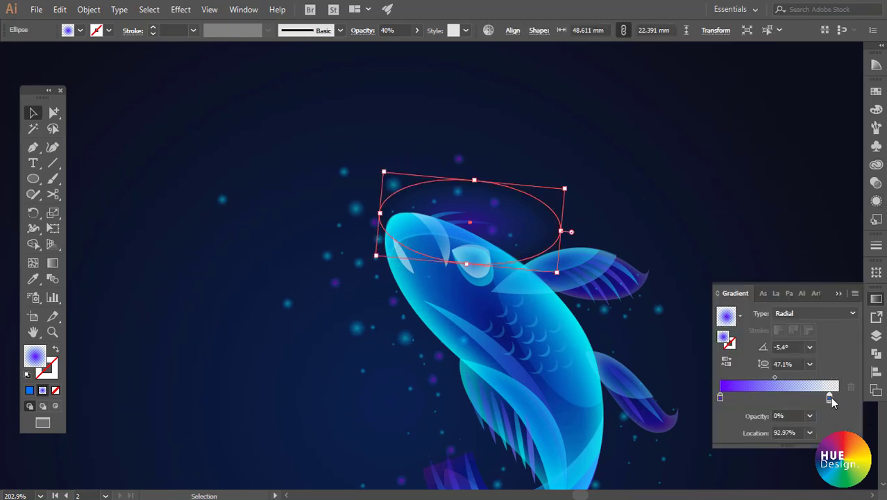
left_click_drag(520, 226, 485, 175)
left_click(485, 174)
left_click_drag(531, 134, 541, 131)
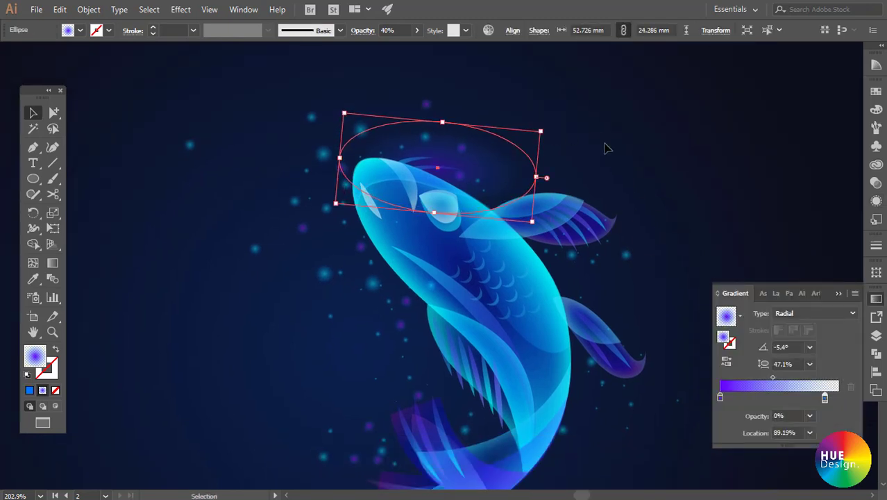
Set the glow to 30% opacity, widen it to about 58 mm, and rotate it upright
left_click(809, 415)
left_click(826, 387)
left_click(876, 127)
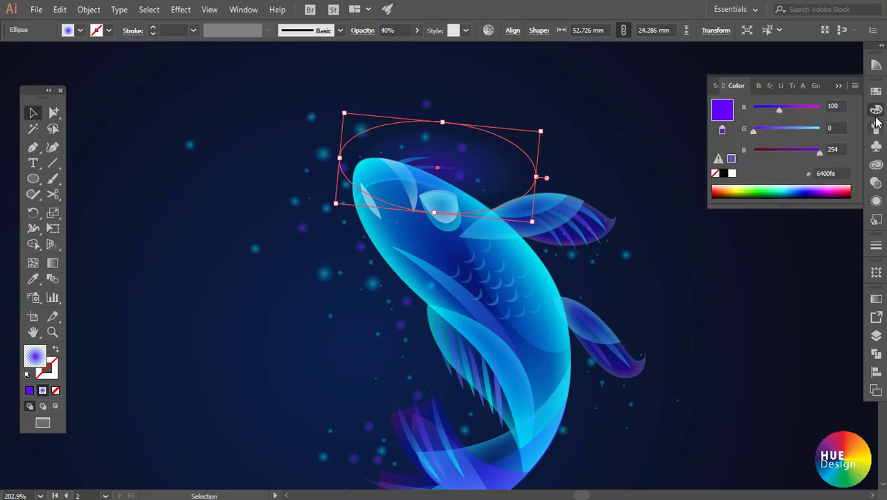
left_click(876, 182)
left_click(814, 105)
type("30")
left_click(595, 199)
left_click(538, 177)
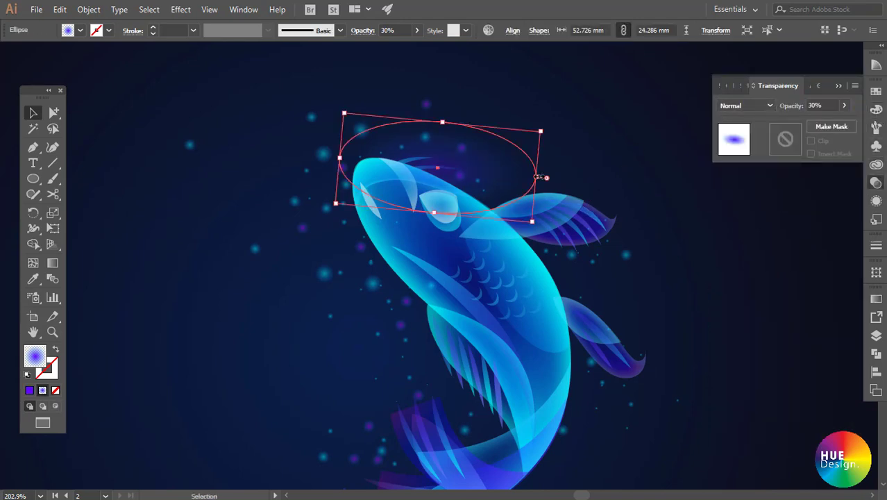
left_click_drag(538, 177, 547, 170)
mouse_move(548, 113)
left_mouse_down()
mouse_move(425, 132)
mouse_move(380, 335)
left_mouse_up()
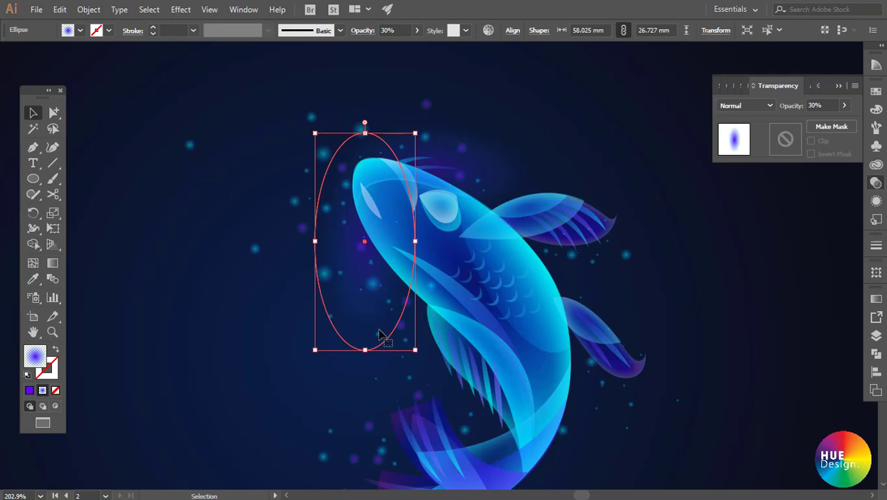
Try moving the head glow ellipse lower over the head, then undo the move
left_click(568, 174)
key("ctrl+0")
scroll(571, 106, "up", 3)
left_click(497, 121)
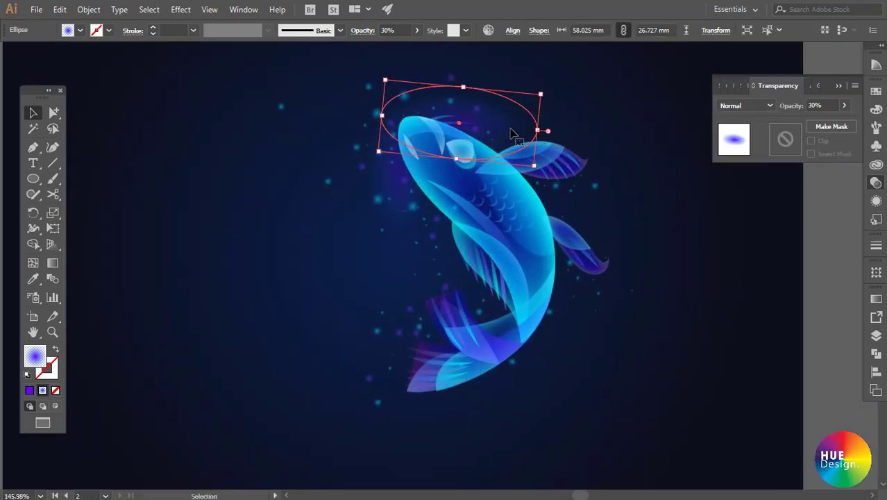
mouse_move(503, 99)
left_mouse_down()
mouse_move(597, 336)
mouse_move(588, 340)
left_mouse_up()
left_click(608, 154)
key("ctrl+z")
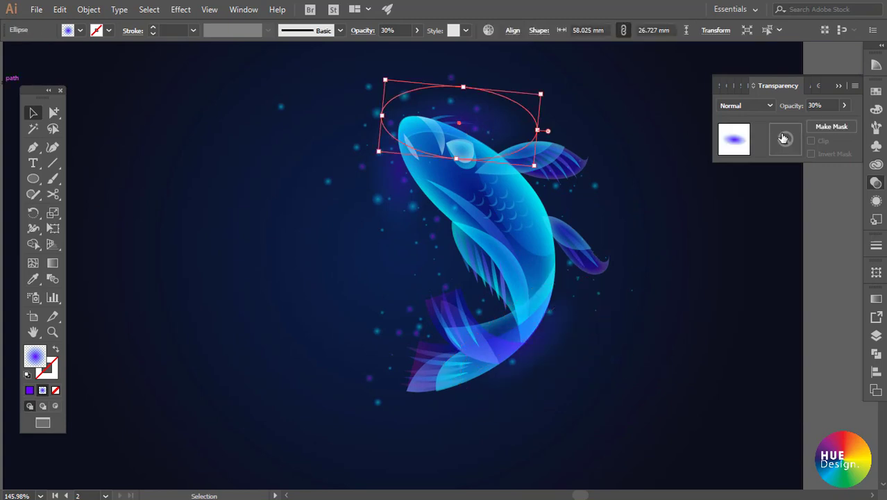
Try a bluer inner gradient stop colour, then revert it
left_click(876, 298)
double_click(720, 397)
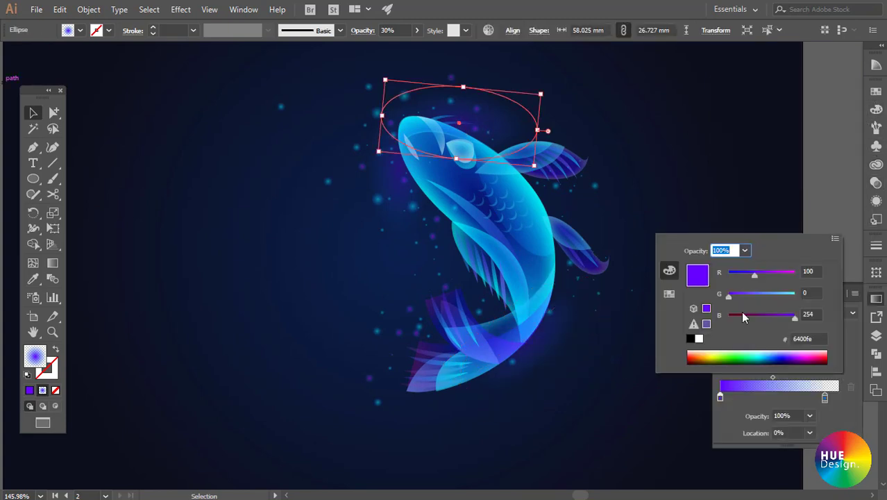
left_click_drag(737, 293, 782, 303)
key("Escape")
key("ctrl+z")
key("ctrl+z")
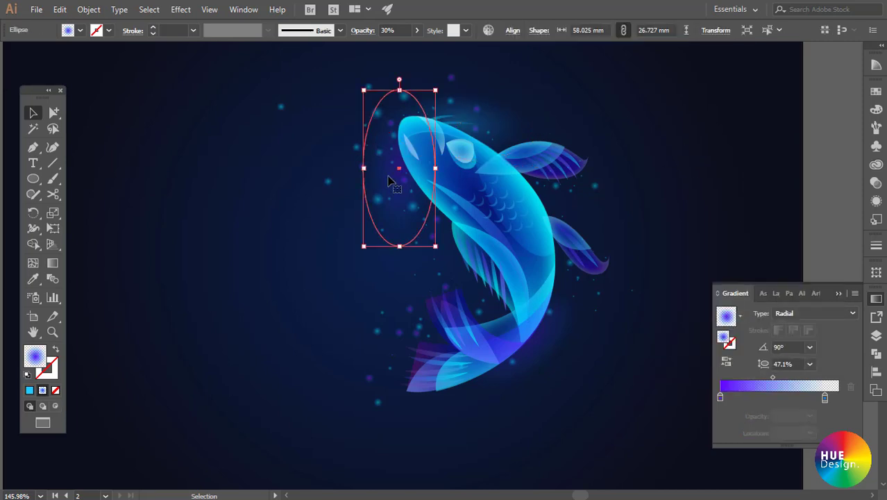
Tilt the upright violet ellipse along the head and move its outer stop to 100%
left_click(684, 135)
left_click(410, 227)
left_click_drag(439, 251, 476, 145)
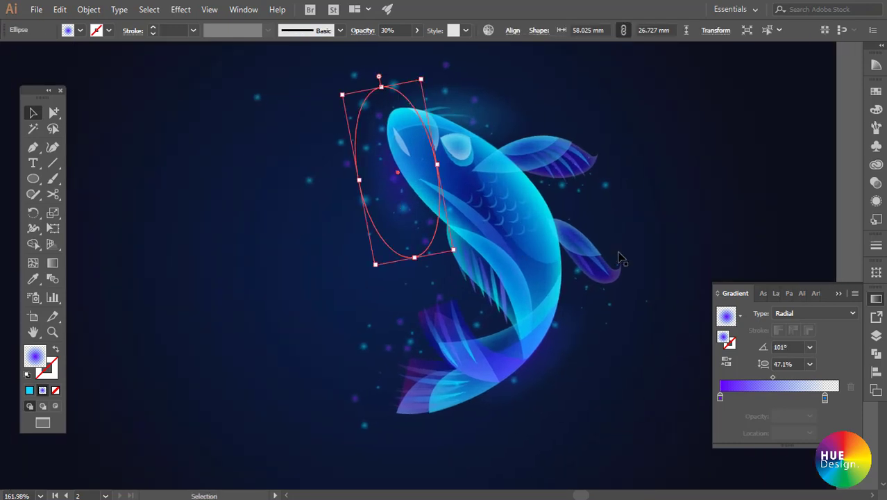
left_click_drag(825, 399, 838, 399)
left_click(679, 120)
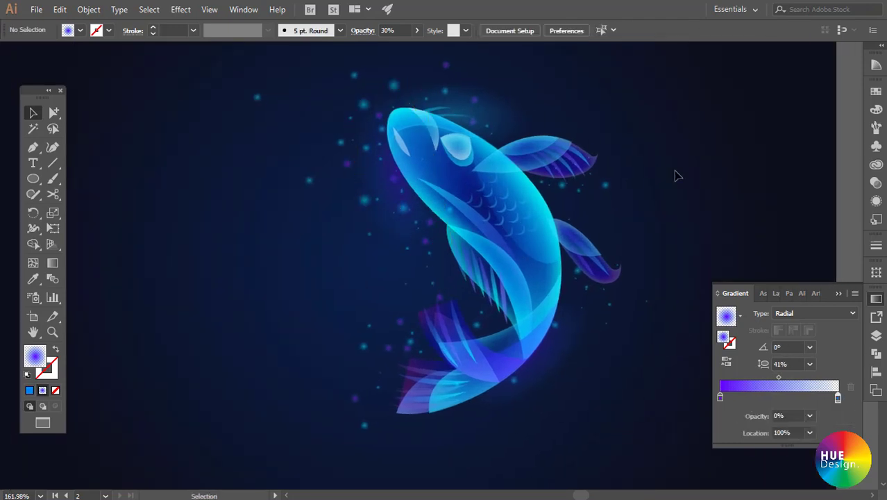
Rotate the tail glow ellipse to about 62° and shift it down beside the tail
left_click(580, 354)
left_click_drag(459, 316, 510, 240)
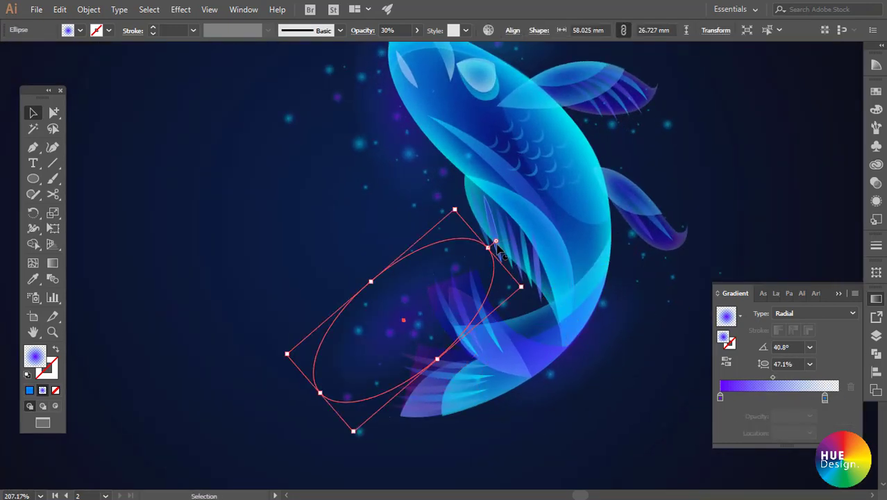
left_click_drag(384, 297, 405, 314)
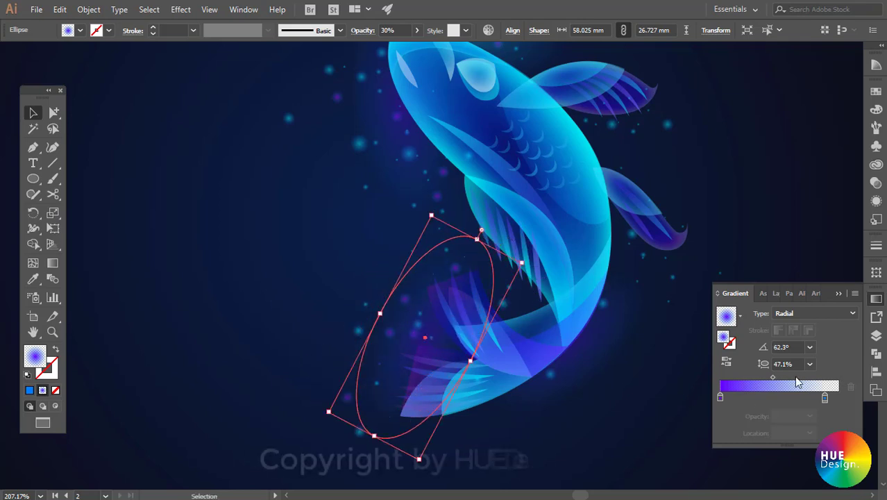
Raise the inner gradient stop's red value to make the glow centre magenta
double_click(720, 398)
left_click_drag(776, 280, 782, 278)
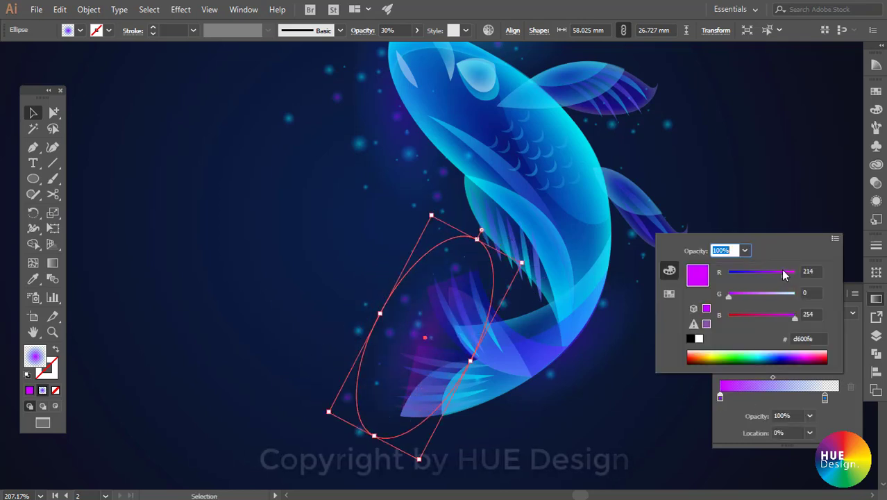
key("Escape")
scroll(590, 416, "down", 1)
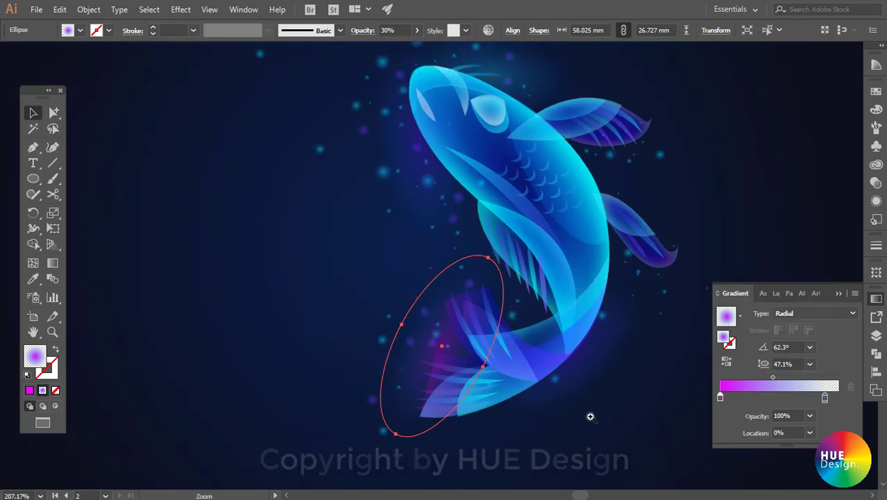
scroll(590, 416, "down", 1)
double_click(825, 397)
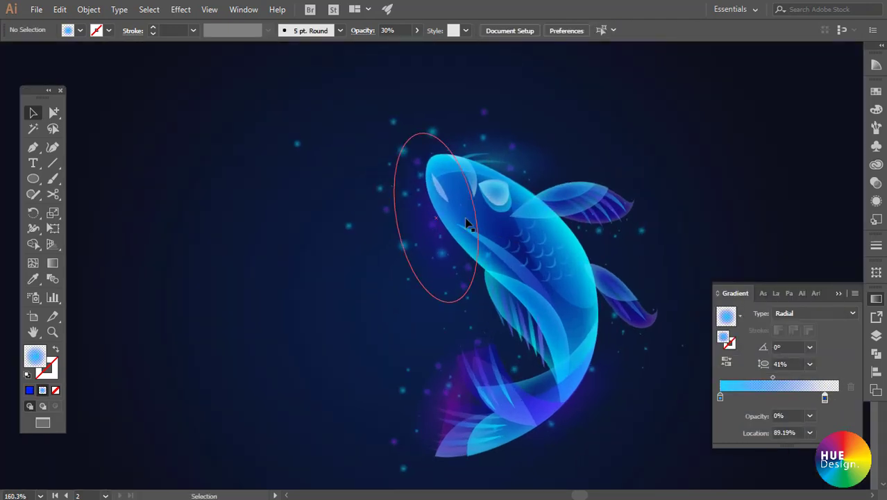
scroll(467, 224, "up", 3)
Pen-draw a thin crescent along the left edge of the fish's head
key("p")
scroll(437, 174, "up", 2)
scroll(366, 127, "up", 3)
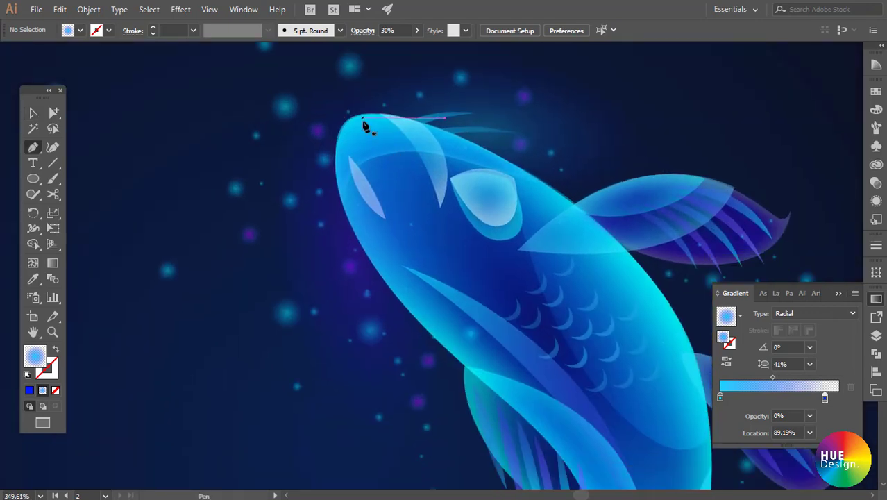
left_click_drag(336, 139, 333, 166)
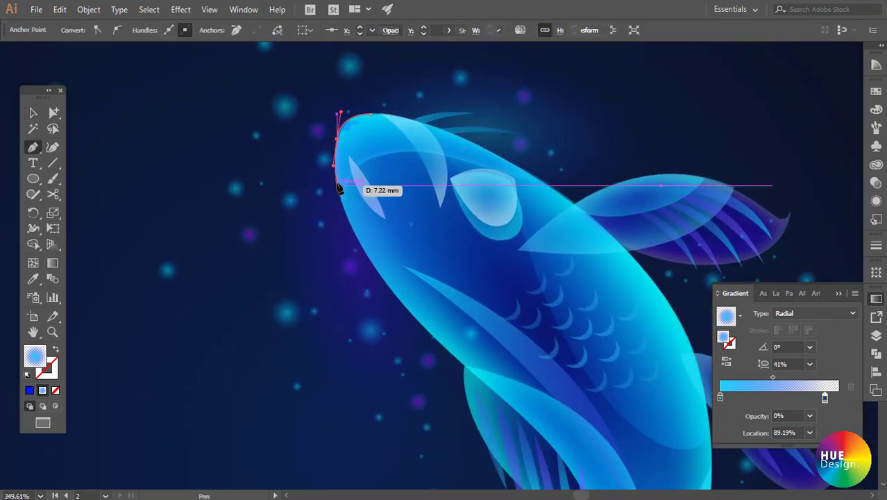
left_click_drag(364, 250, 390, 288)
left_click(364, 249)
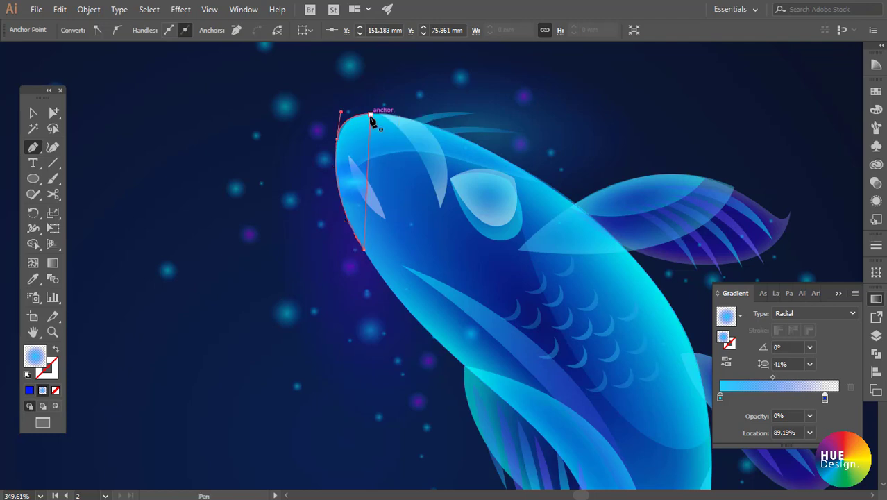
key("v")
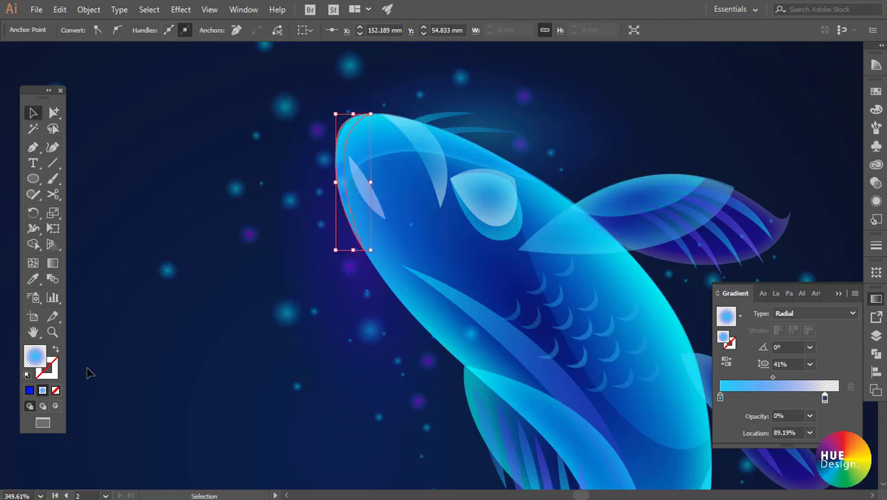
Fill the crescent with magenta and set its opacity to 30%
left_click(30, 390)
mouse_move(790, 107)
left_mouse_down()
mouse_move(804, 108)
mouse_move(753, 129)
left_mouse_up()
mouse_move(818, 151)
left_mouse_down()
mouse_move(787, 151)
mouse_move(802, 151)
left_mouse_up()
left_click(876, 184)
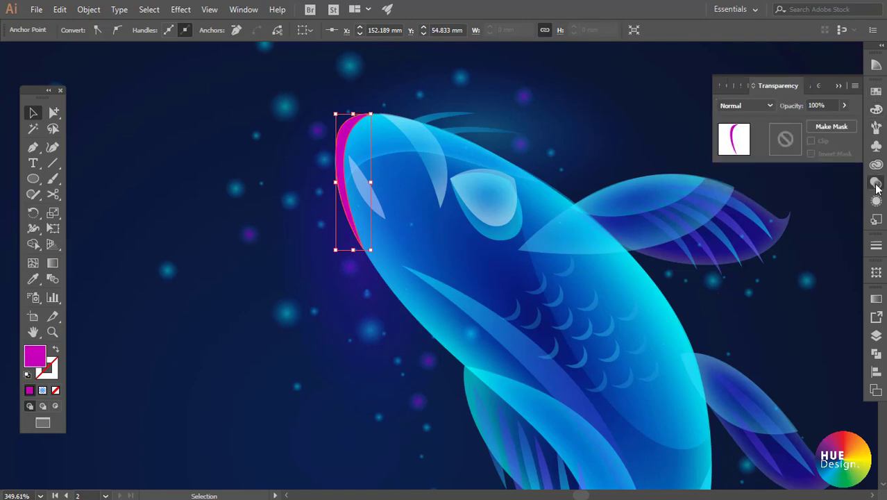
type("30")
key("Return")
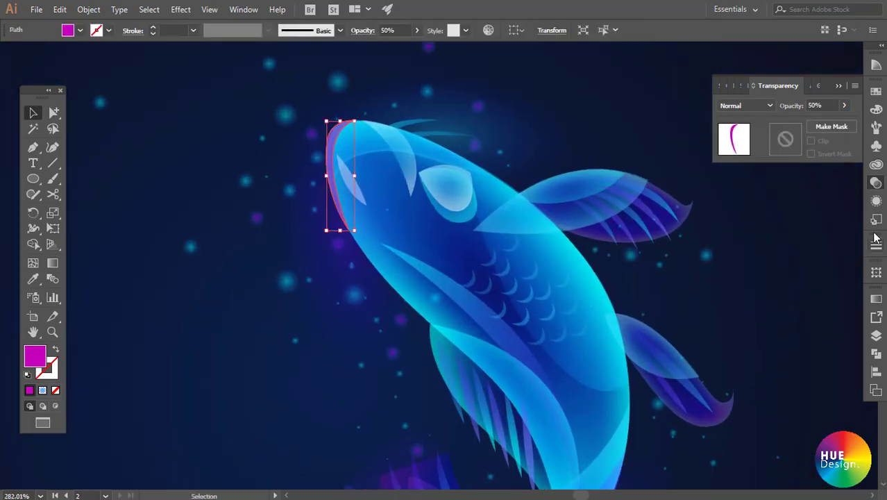
type("0")
key("Return")
Deselect and scroll around to review the magenta head highlight
left_click(723, 323)
scroll(499, 238, "down", 2)
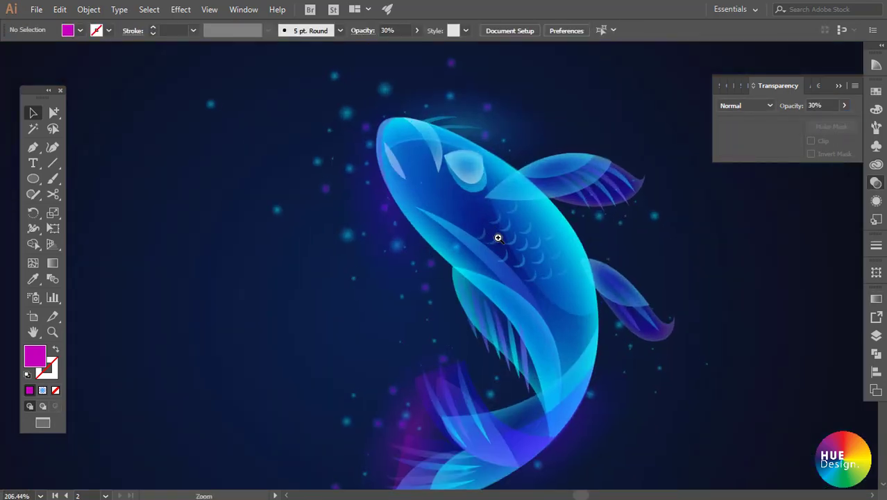
scroll(584, 242, "down", 1)
scroll(542, 339, "down", 1)
scroll(397, 194, "up", 1)
scroll(439, 208, "up", 1)
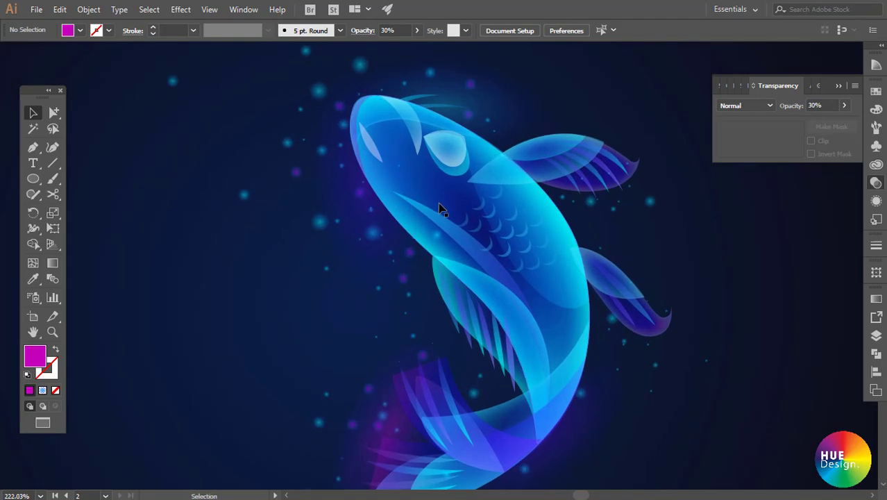
scroll(429, 202, "up", 1)
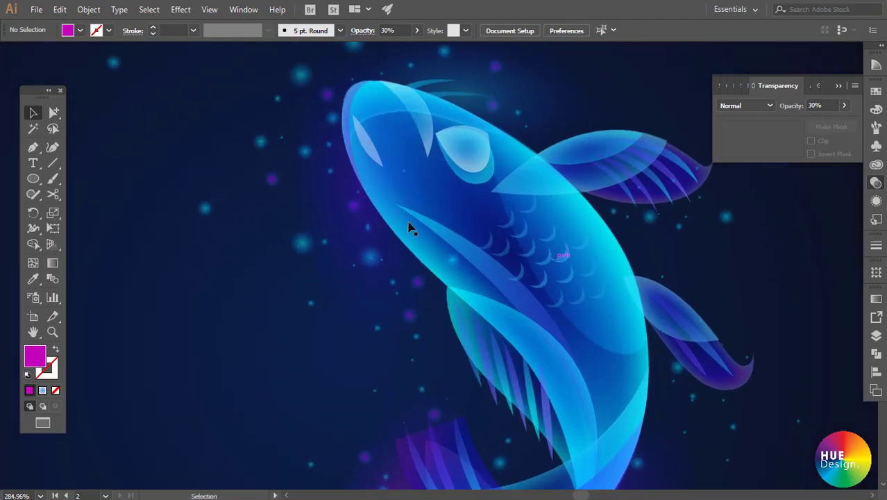
Pen-draw a closed jaw shape along the fish's head
key("p")
left_click(343, 138)
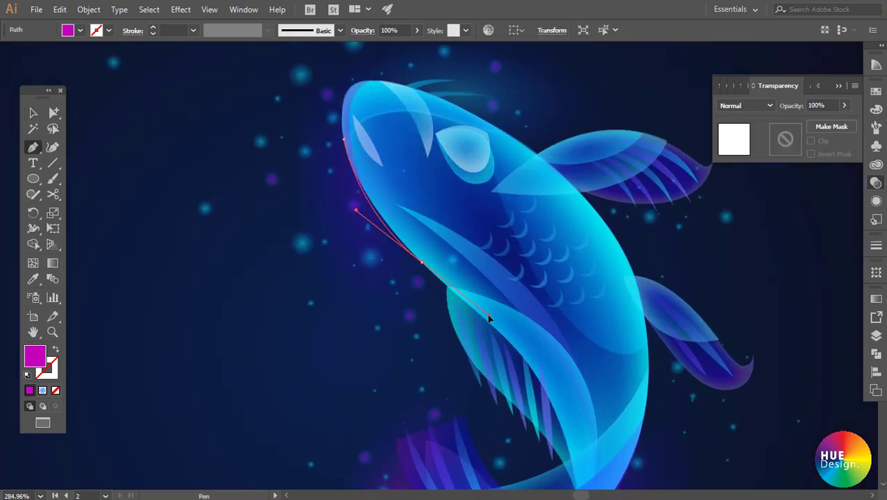
left_click(421, 262)
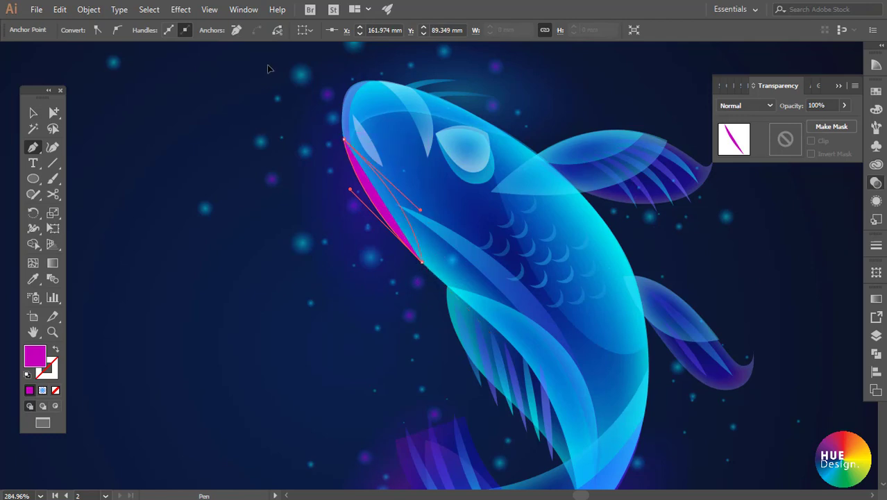
left_click(343, 138)
key("v")
Fill the jaw shape yellow from Swatches at 40% opacity
left_click(876, 91)
left_click(761, 125)
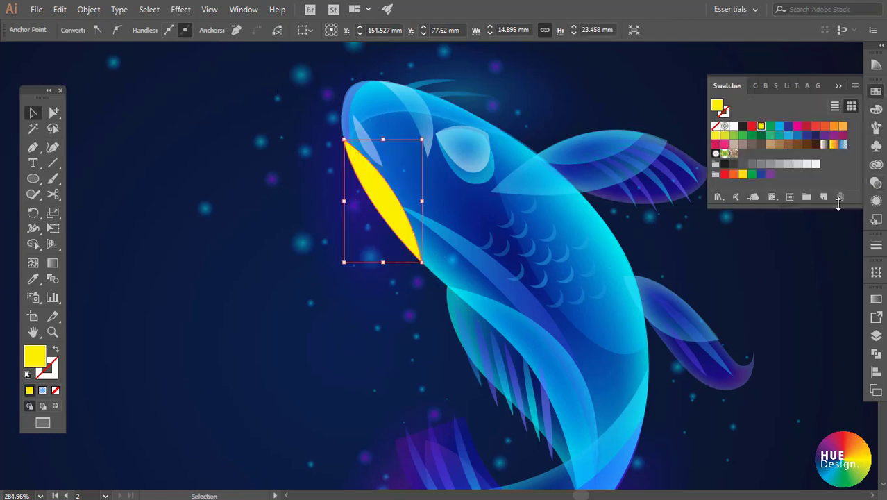
left_click(876, 183)
type("20")
key("Return")
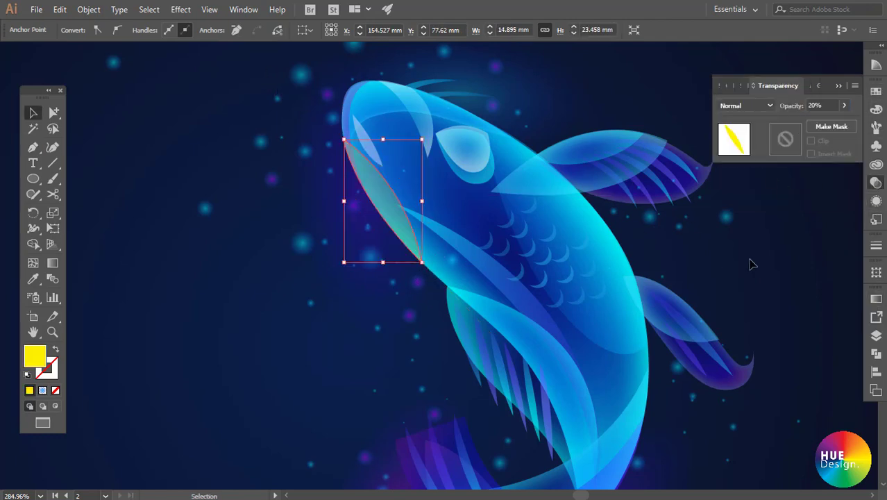
type("40")
key("Return")
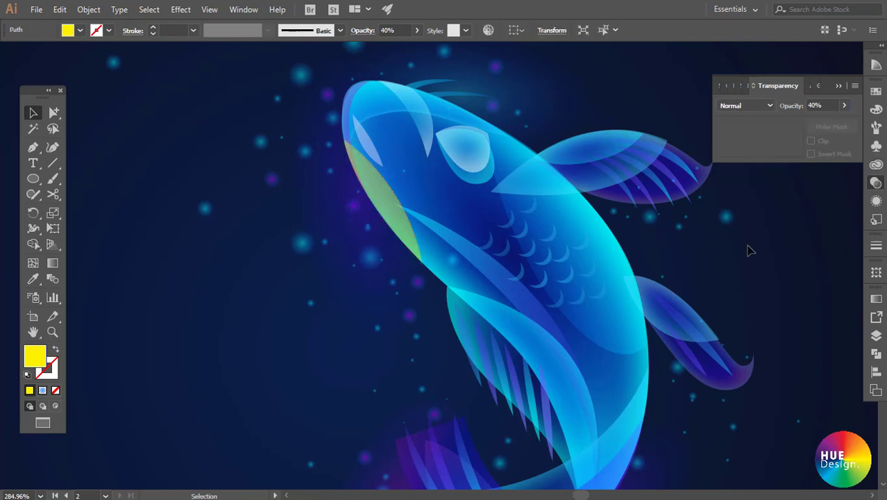
Give the jaw a linear gradient angled from the jaw edge toward the eye
left_click(876, 299)
left_click(720, 389)
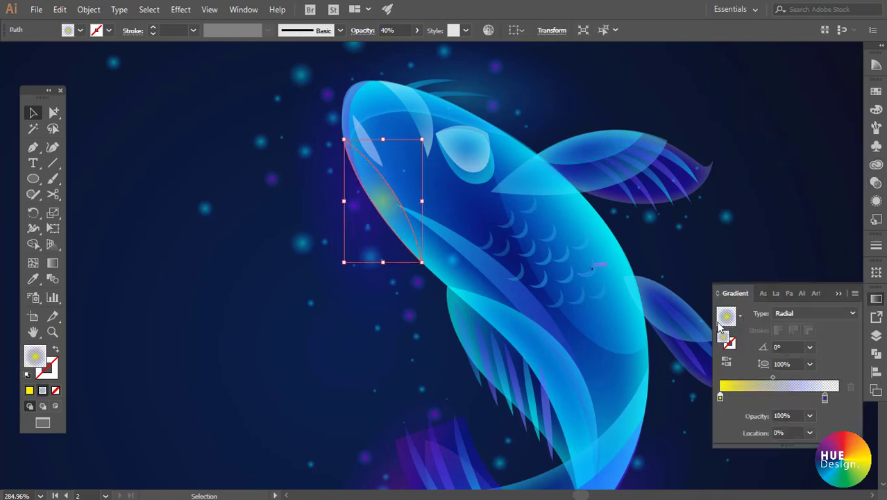
left_click(852, 313)
key("g")
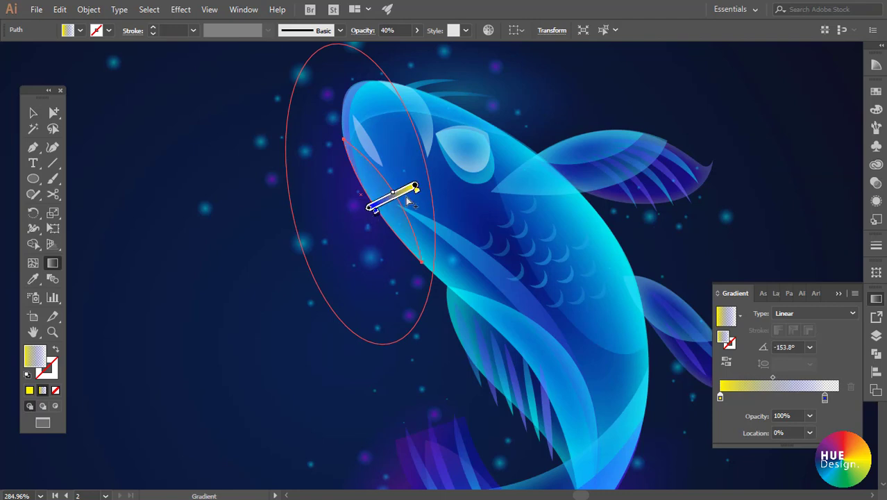
left_click_drag(359, 182, 369, 183)
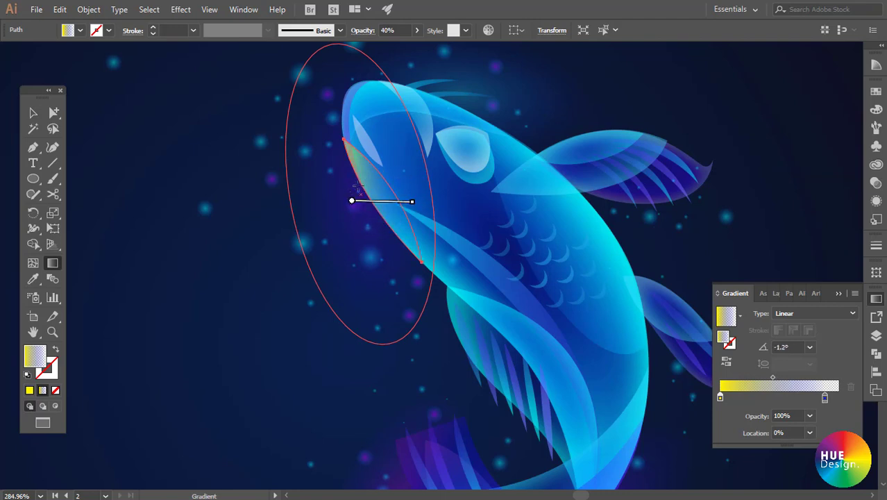
left_click_drag(427, 171, 432, 171)
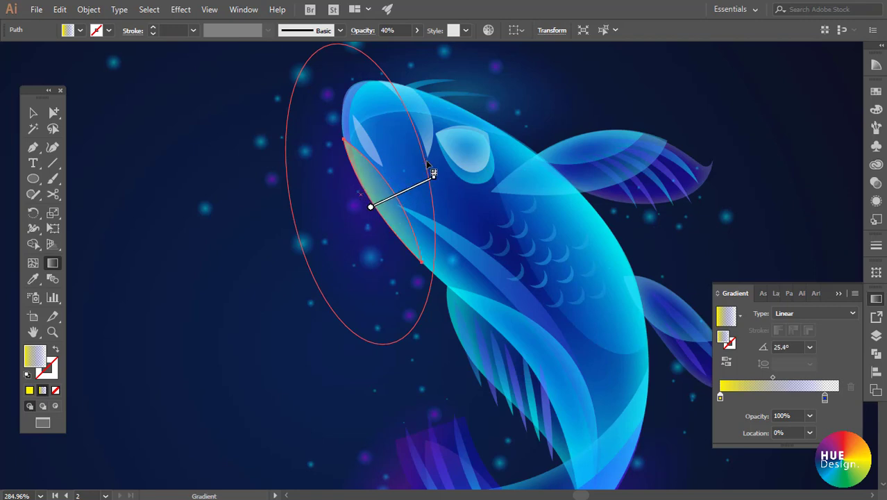
key("v")
left_click(776, 209)
Apply the same linear gradient to the magenta edge sliver at 50% opacity
scroll(776, 210, "up", 2)
left_click(372, 168)
left_click(723, 392)
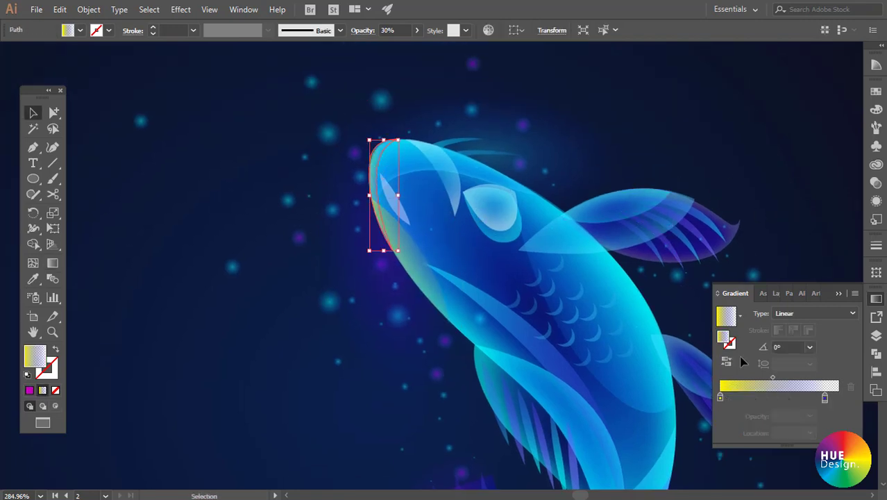
key("g")
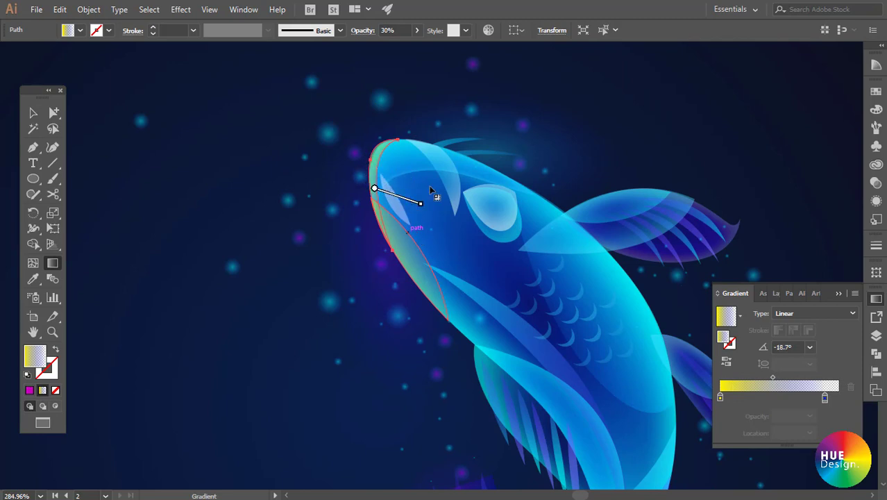
key("v")
key("F6")
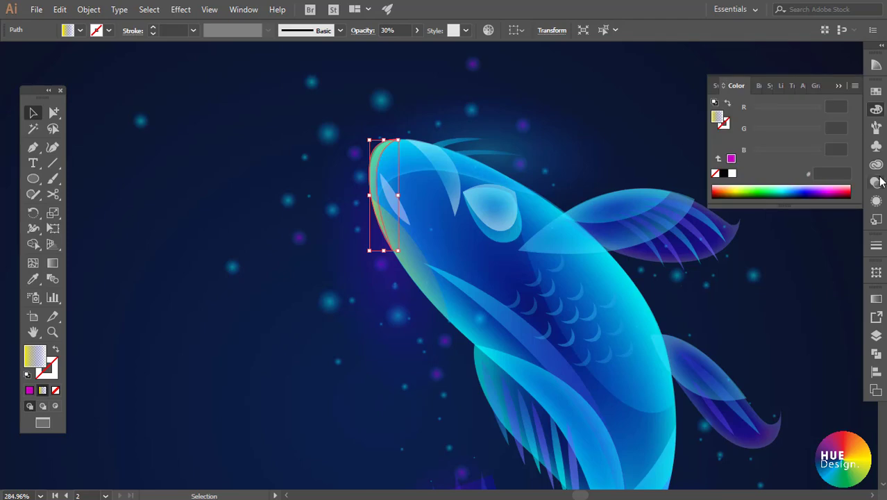
key("ctrl+shift+F10")
type("50")
key("Return")
left_click(750, 297)
Pen-draw a closed sliver from the top of the head down toward the eye
scroll(626, 327, "up", 2)
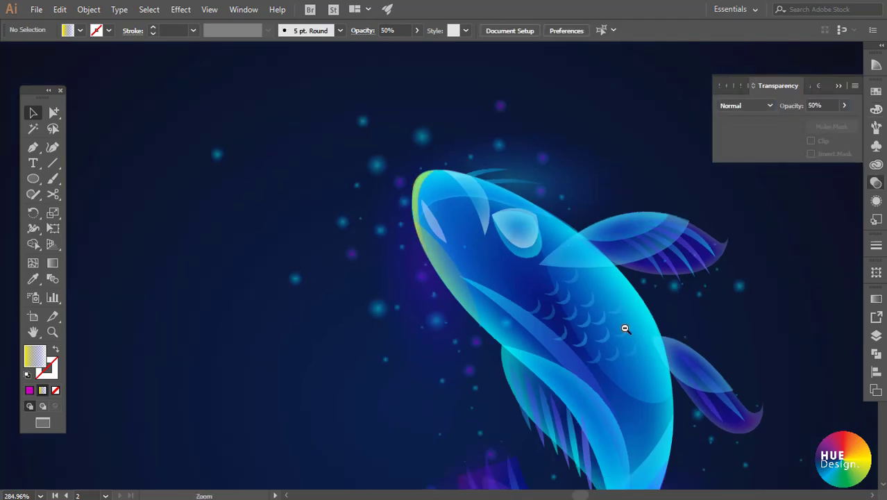
scroll(531, 261, "up", 1)
key("p")
left_click(394, 150)
left_click_drag(461, 255, 481, 340)
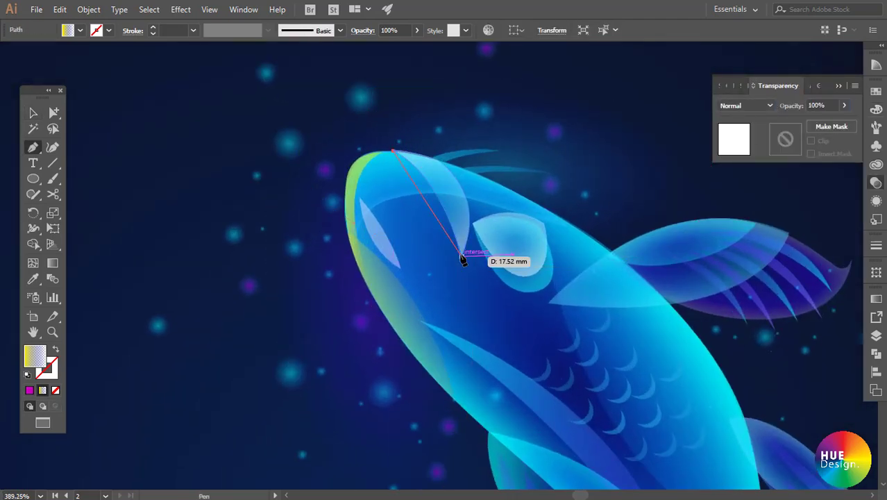
left_click(462, 256, "alt")
left_click_drag(415, 153, 373, 119)
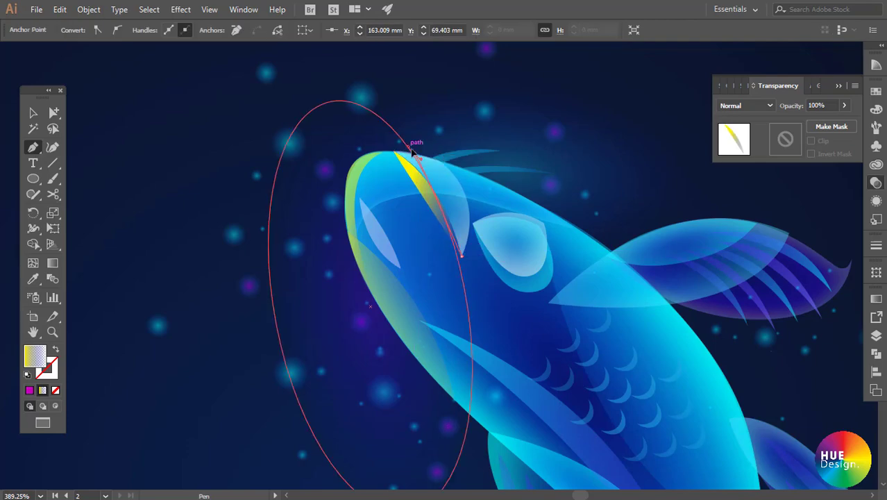
left_click(394, 151)
scroll(471, 192, "up", 2)
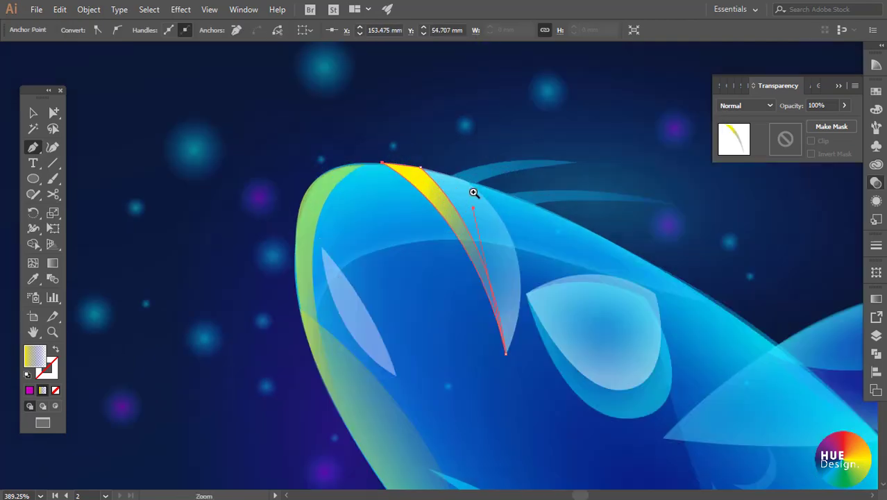
scroll(586, 321, "down", 5)
key("v")
Set the sliver's first gradient stop to pale lavender
left_click(535, 174)
left_click(620, 172)
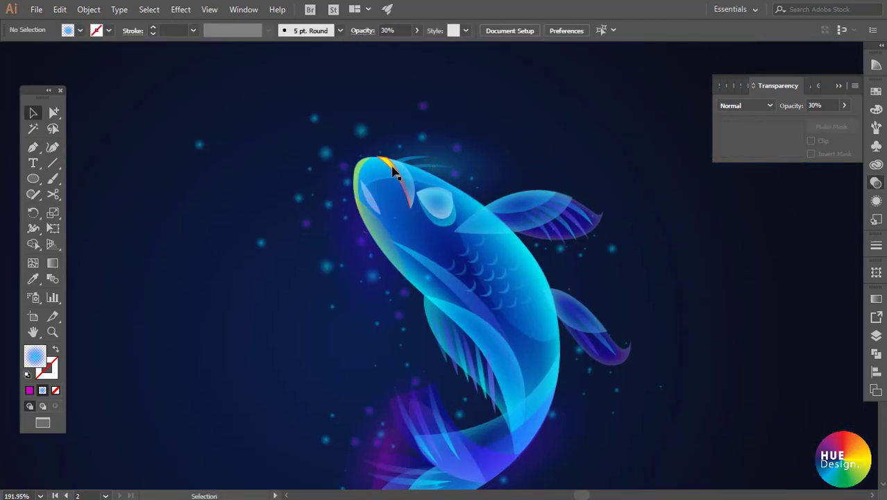
left_click(394, 180)
left_click(876, 298)
double_click(720, 397)
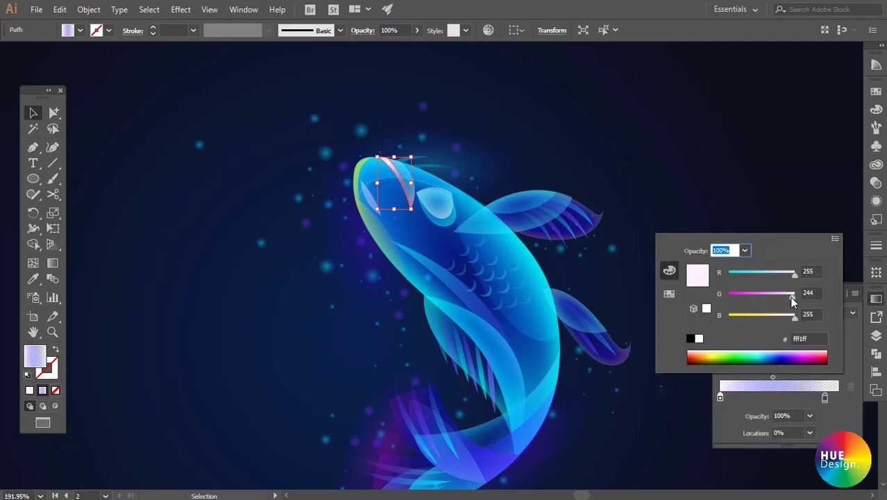
left_click(693, 170)
left_click_drag(503, 321, 476, 260)
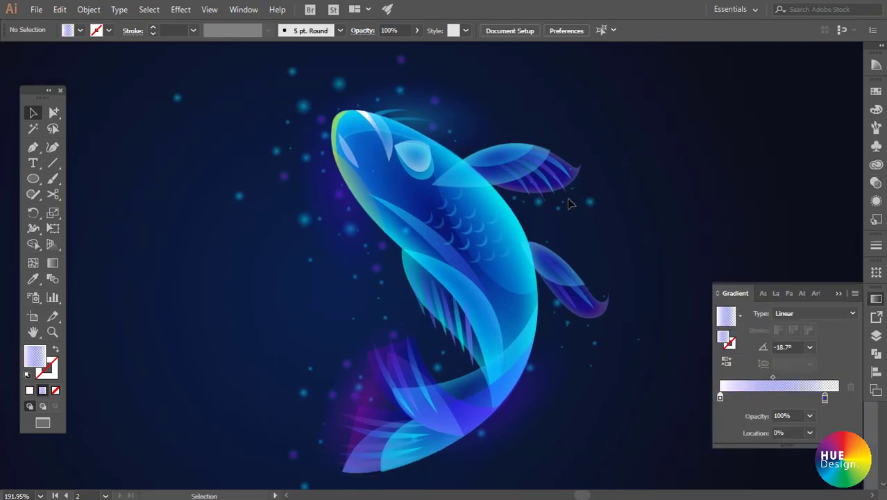
Pen-draw a small petal shape above the fish
scroll(417, 251, "up", 2)
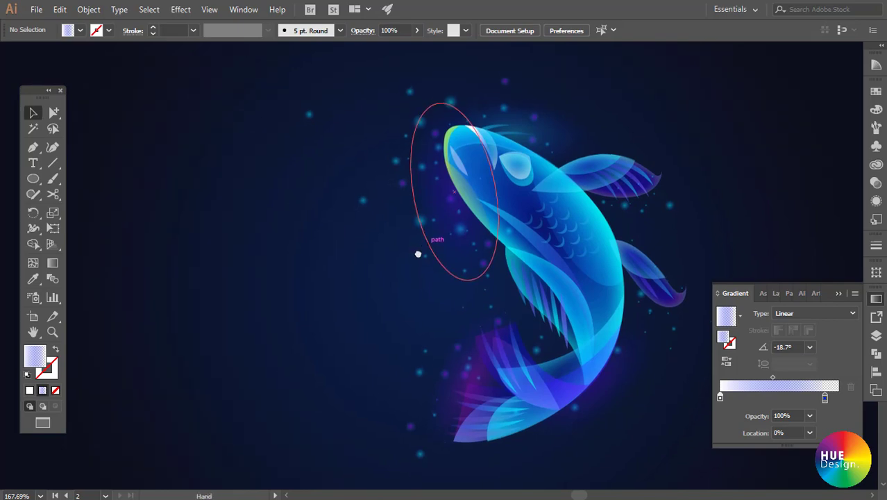
key("p")
left_click_drag(541, 130, 596, 154)
scroll(569, 135, "up", 3)
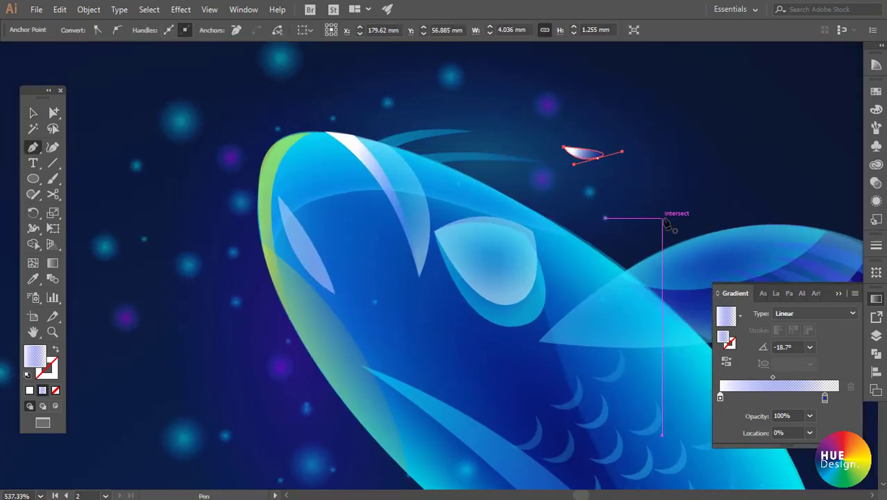
key("v")
Eyedrop the purple-to-cyan gradient onto the petal
key("i")
left_click(460, 150)
left_click(583, 203)
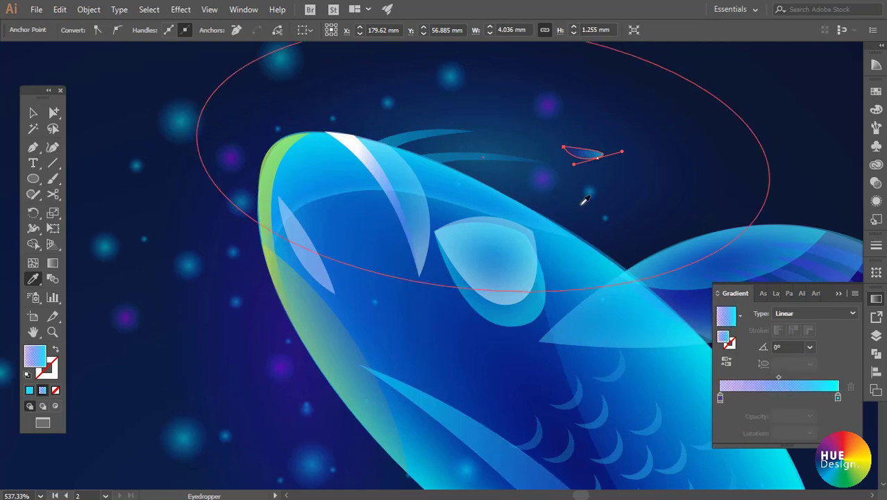
key("v")
left_click(713, 191)
Move the petal toward the head, then place a rotated copy beside the fins
scroll(624, 173, "down", 2)
left_click(560, 136)
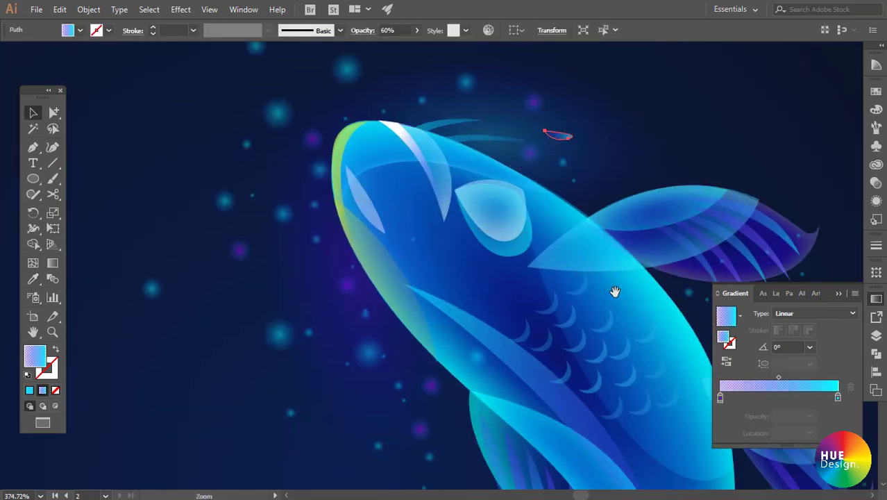
scroll(521, 174, "up", 1)
left_click_drag(494, 125, 299, 115)
left_click(475, 212)
scroll(475, 212, "down", 2)
mouse_move(438, 192)
left_mouse_down()
mouse_move(601, 293)
mouse_move(458, 272)
mouse_move(502, 295)
mouse_move(533, 282)
left_mouse_up()
scroll(601, 295, "up", 3)
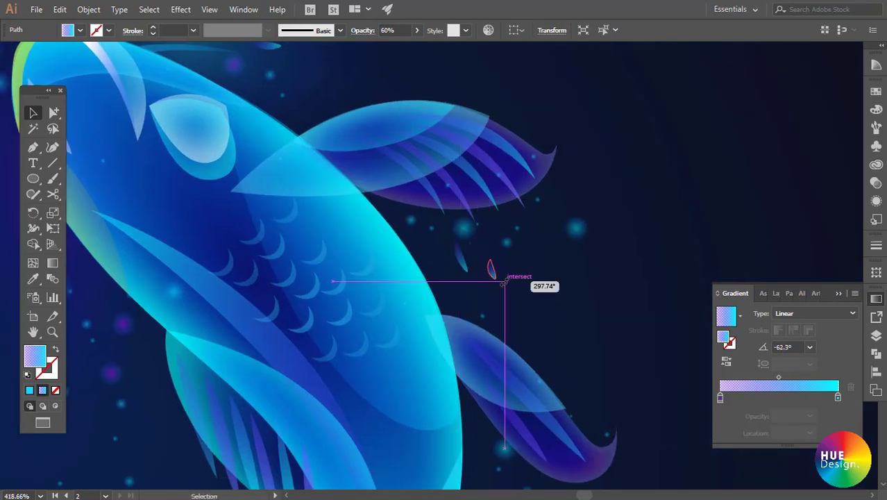
left_click(538, 283)
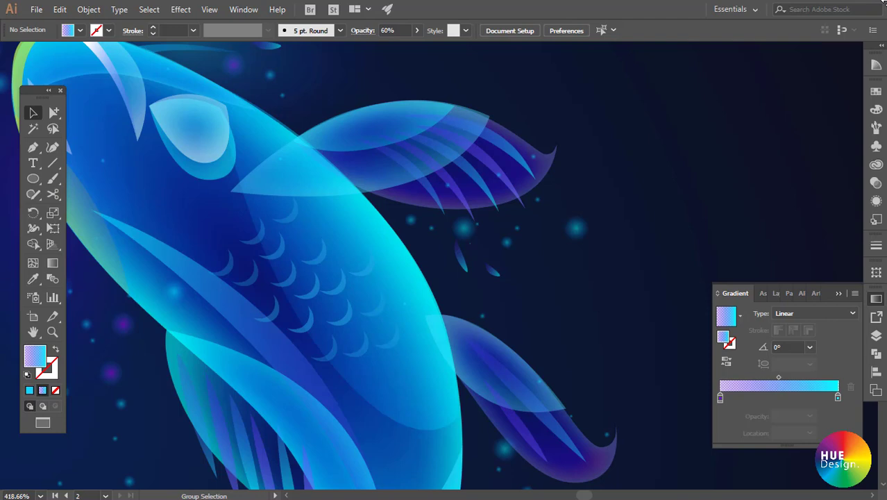
Move and angle a petal beside the head's left side, then Alt-drag another copy nearby
scroll(540, 305, "down", 3)
scroll(469, 114, "up", 2)
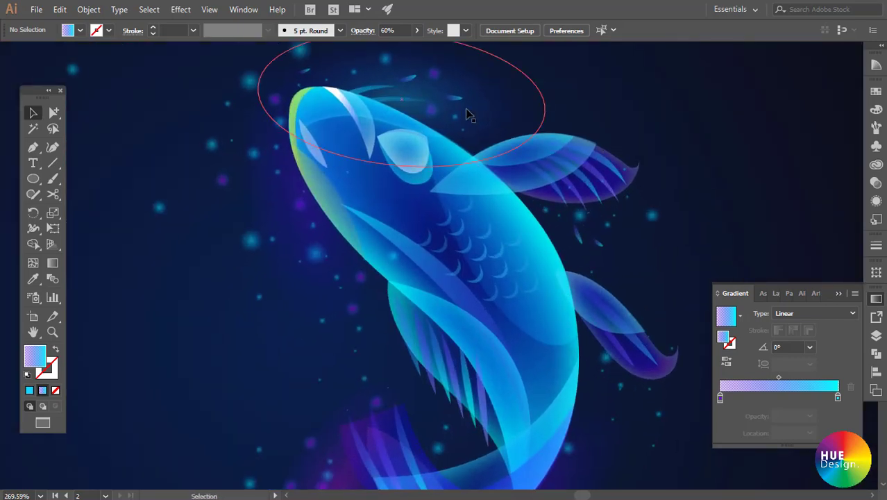
left_click(451, 98)
mouse_move(452, 98)
left_mouse_down()
mouse_move(330, 320)
mouse_move(345, 339)
mouse_move(316, 287)
left_mouse_up()
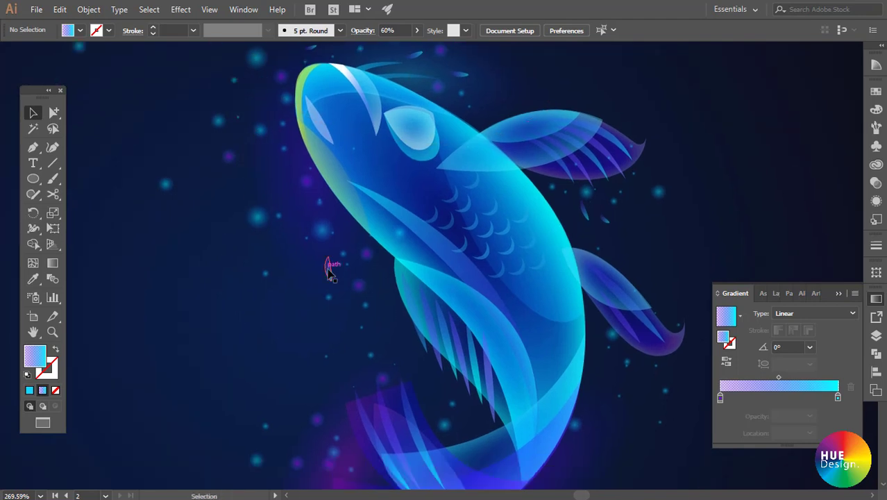
left_click_drag(318, 248, 296, 178)
mouse_move(285, 220)
left_mouse_down()
mouse_move(311, 257)
mouse_move(344, 354)
left_mouse_up()
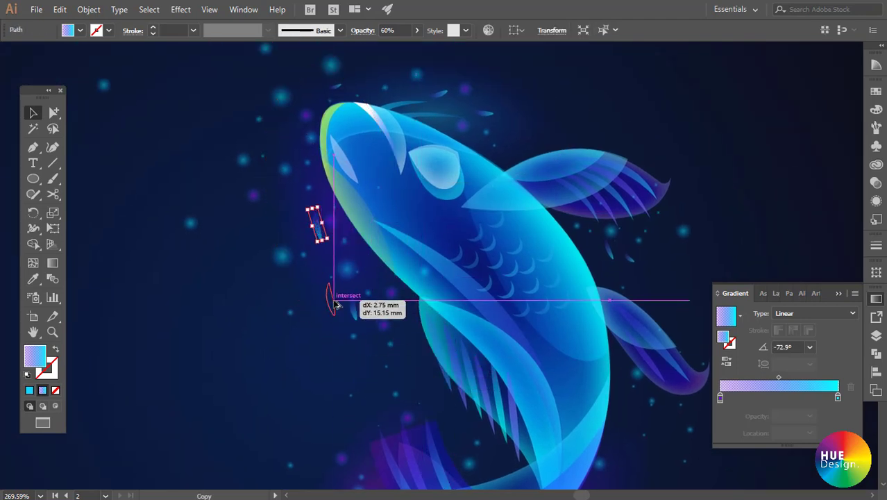
left_click(345, 357)
scroll(513, 175, "down", 2)
Set the head glow gradient's left stop opacity to 0%
scroll(514, 174, "down", 2)
left_click(53, 113, "alt")
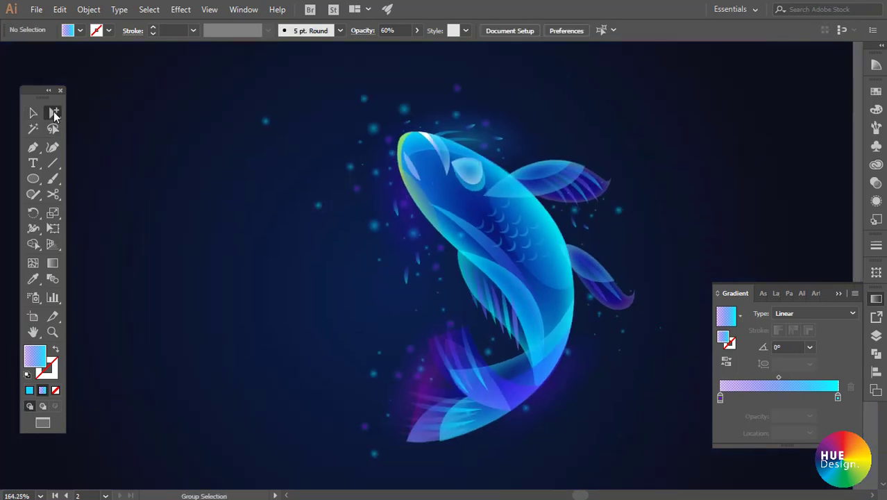
left_click(351, 170)
left_click(350, 170)
key("ctrl+shift+a")
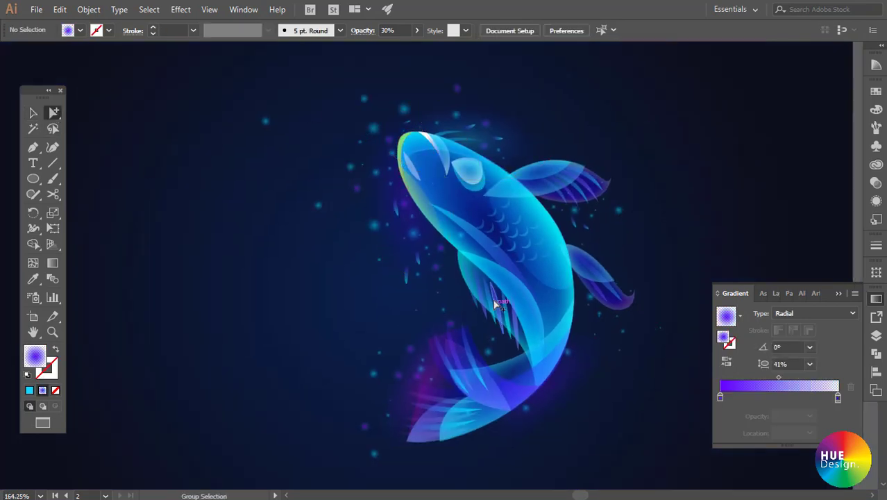
scroll(548, 321, "down", 1)
scroll(548, 321, "down", 1)
key("a")
left_click(488, 152)
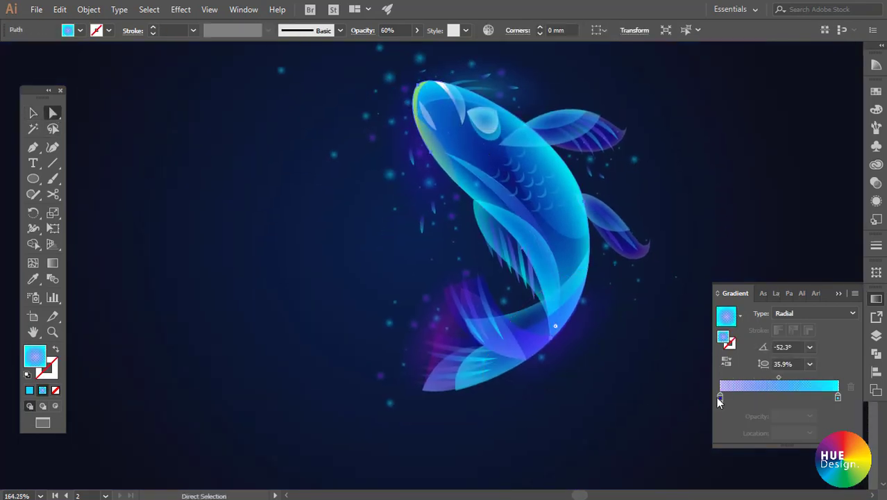
left_click(719, 397)
left_click(810, 416)
left_click(818, 258)
key("ctrl+shift+a")
Change the tail glow ellipse's left gradient stop to yellow #ffdc2a
scroll(577, 345, "down", 2)
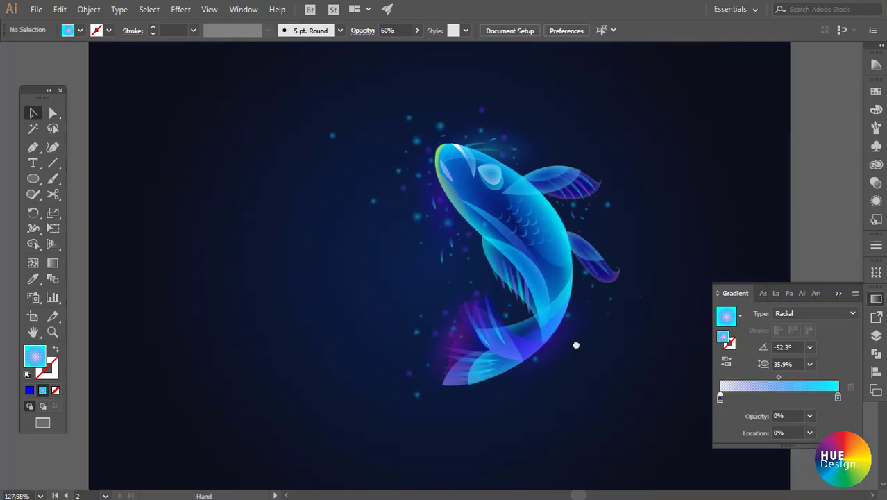
scroll(451, 250, "up", 2)
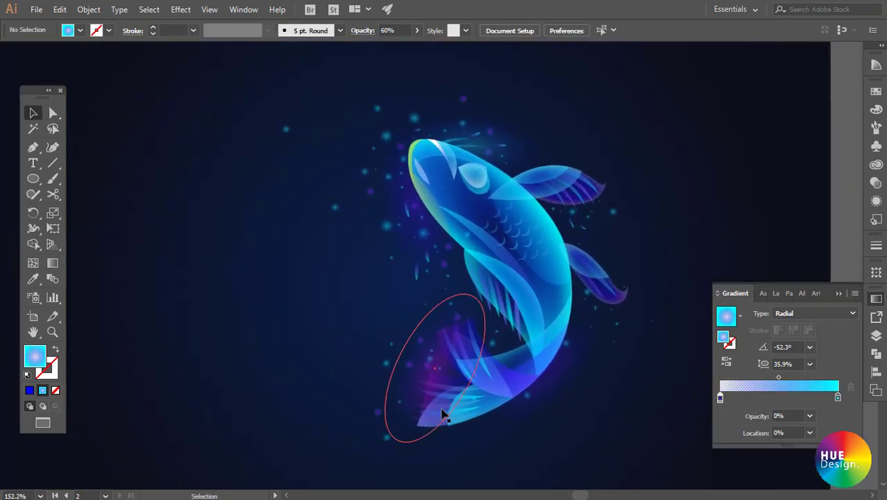
left_click(440, 378)
left_click(720, 397)
double_click(720, 397)
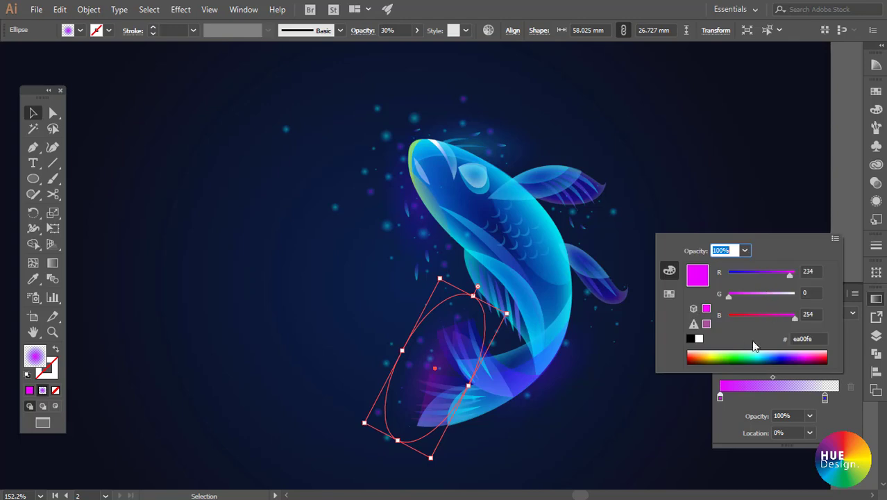
left_click(708, 353)
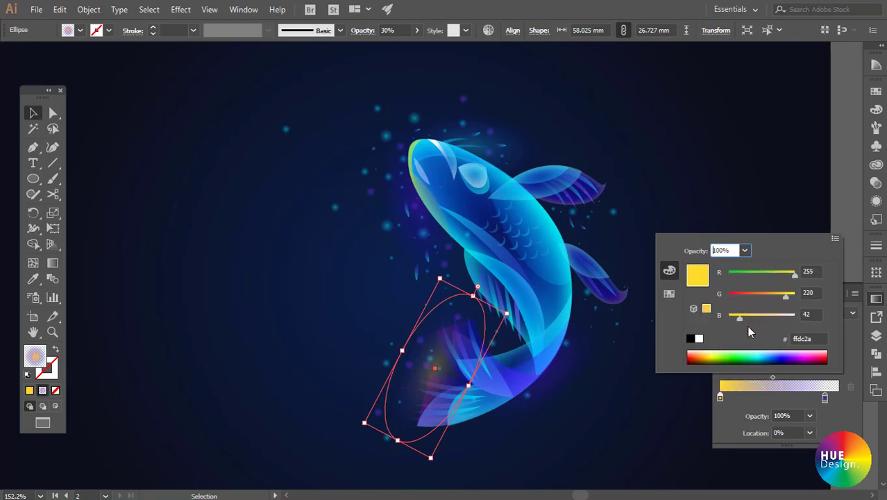
left_click(595, 375)
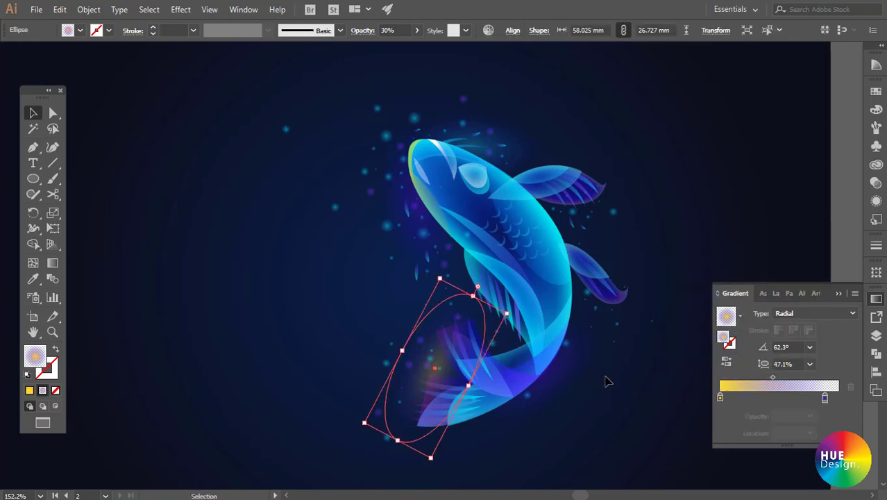
left_click(606, 380)
key("ctrl+0")
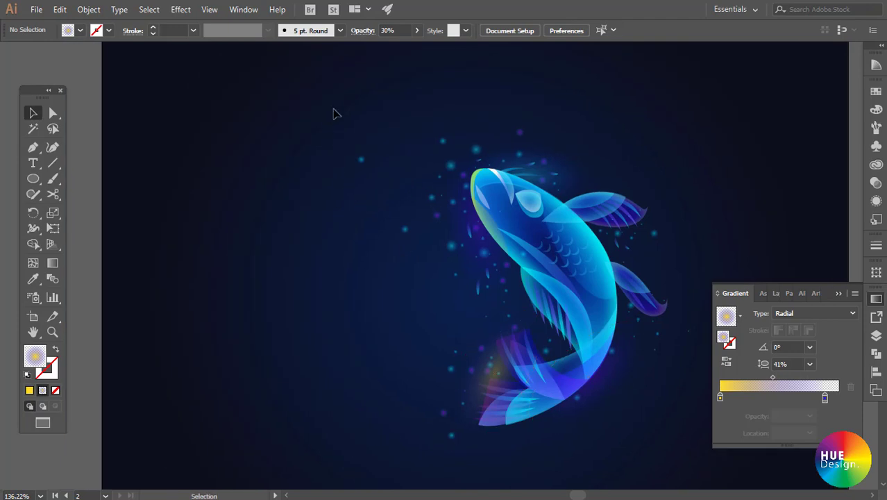
Select all the artwork and rotate a copy around a centre left of the koi
left_click(653, 252, "ctrl")
left_click(520, 344, "ctrl+alt")
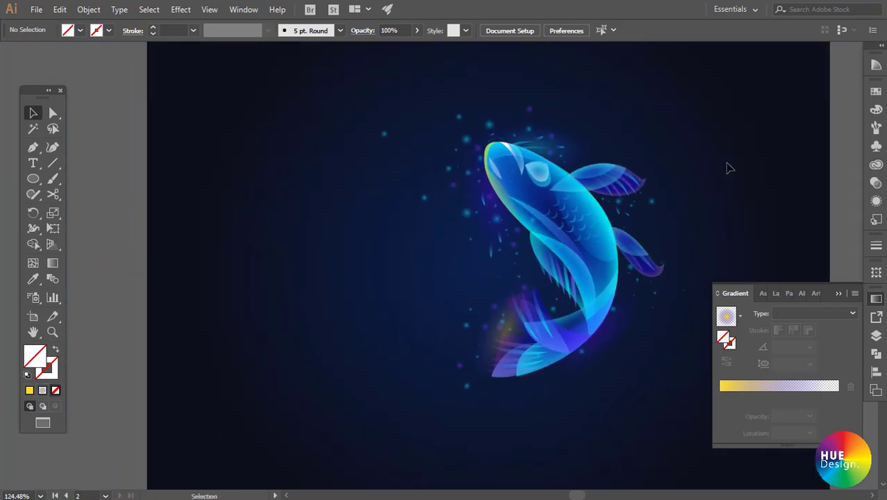
key("ctrl+a")
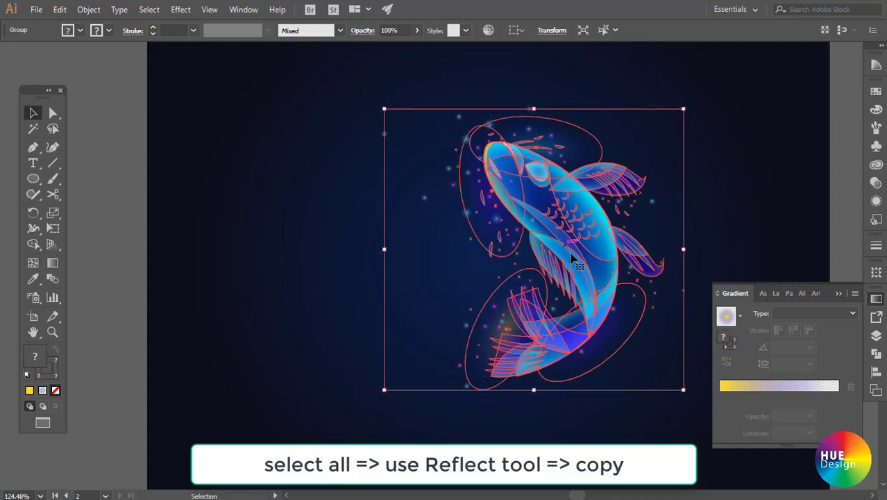
left_click(30, 217)
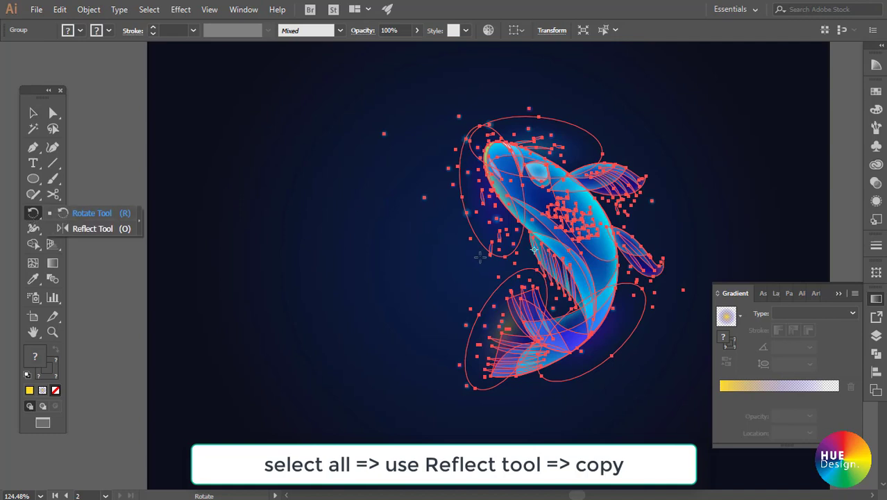
left_click_drag(462, 252, 479, 234)
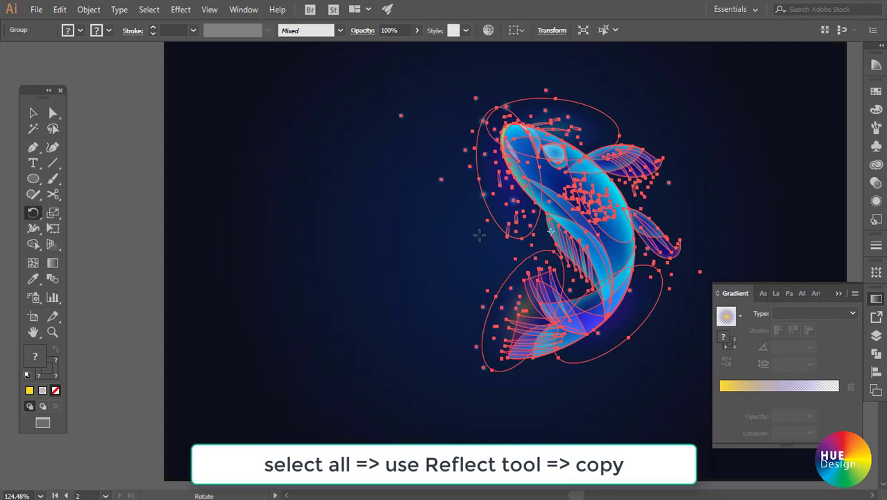
left_click(479, 236)
mouse_move(623, 233)
left_mouse_down()
mouse_move(400, 297)
mouse_move(389, 216)
left_mouse_up()
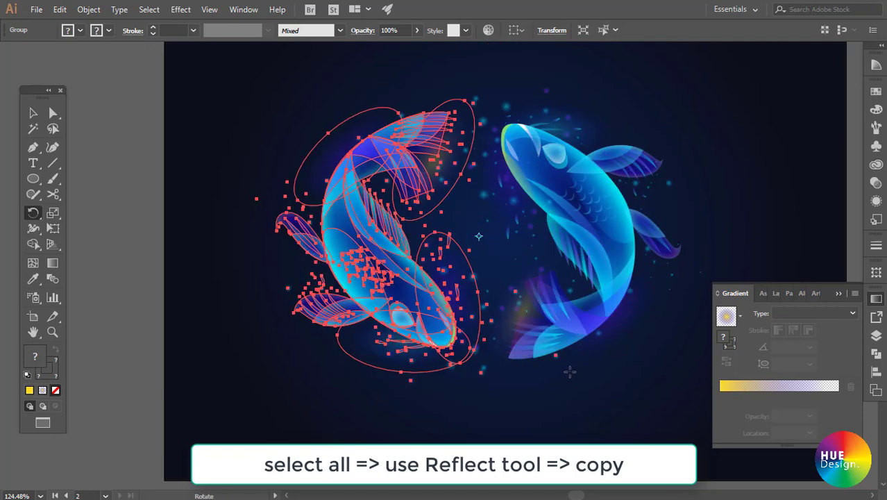
key("v")
left_click(587, 381)
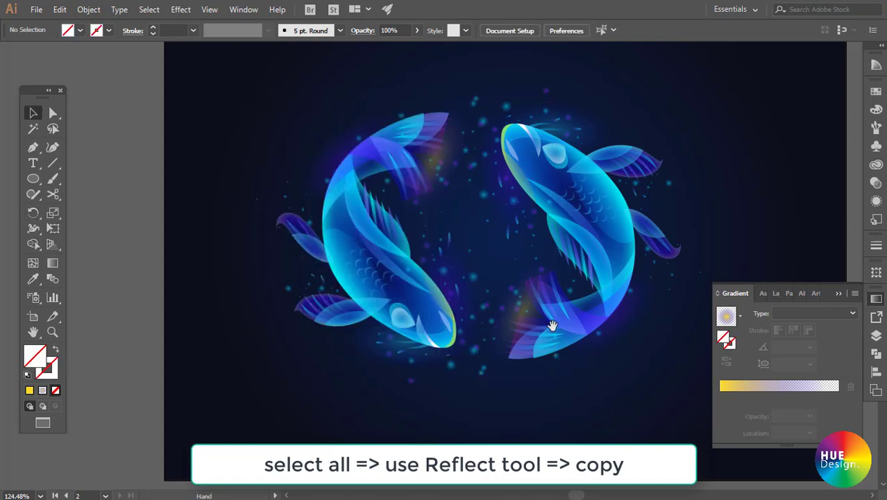
Select the rotated left koi and move it onto a new Layer 3
left_click(408, 213, "ctrl")
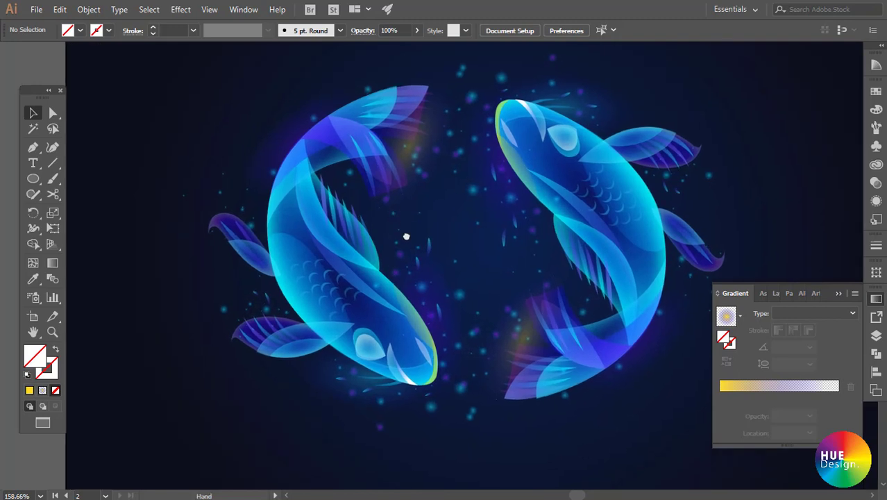
left_click_drag(406, 236, 380, 227)
left_click(380, 227)
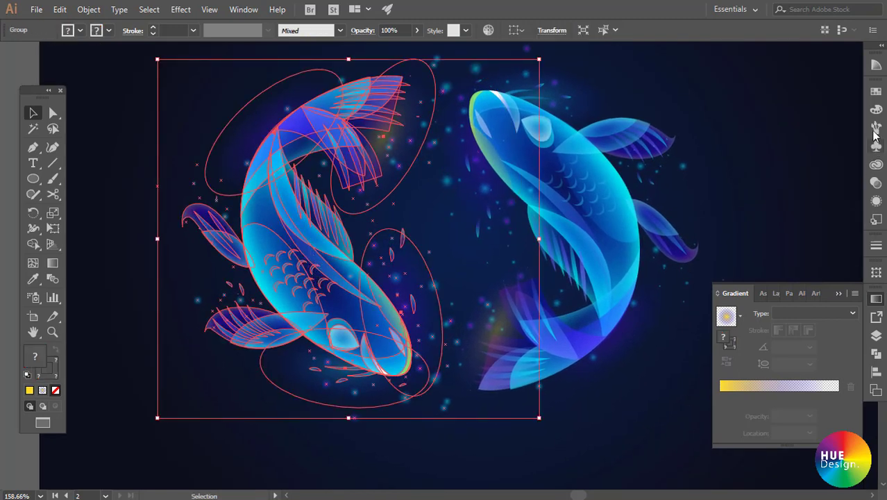
scroll(425, 218, "up", 1)
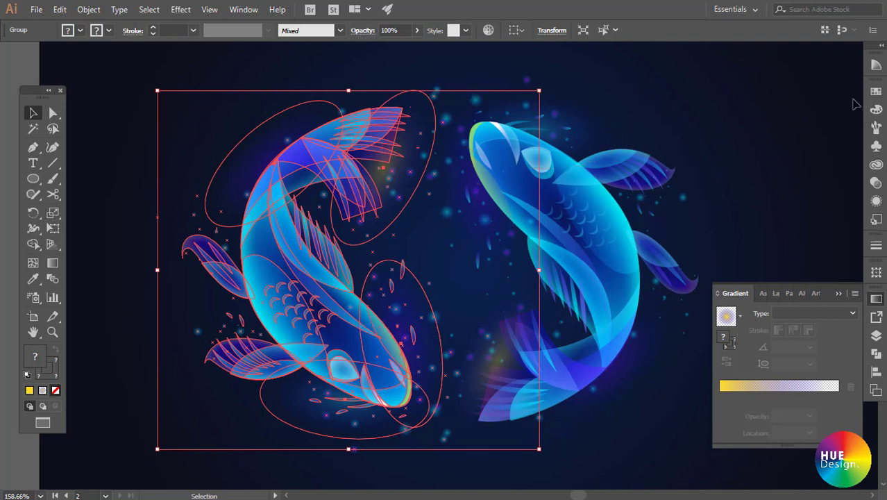
left_click(877, 351)
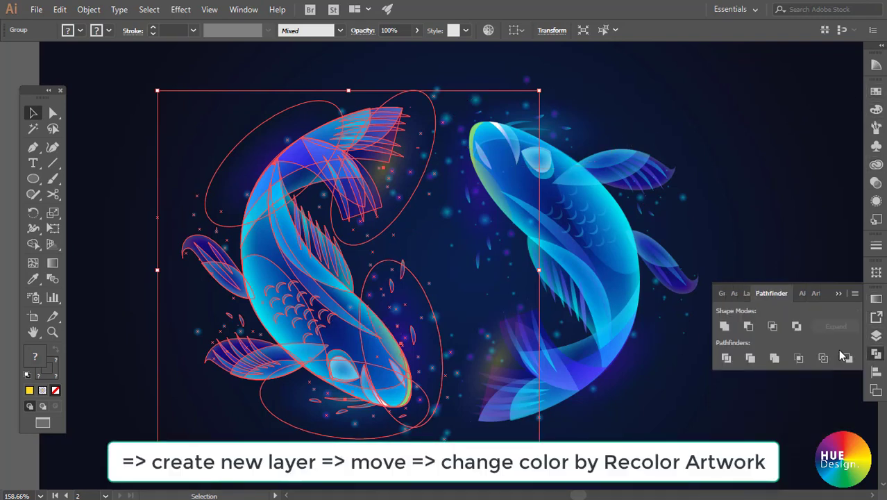
left_click(878, 337)
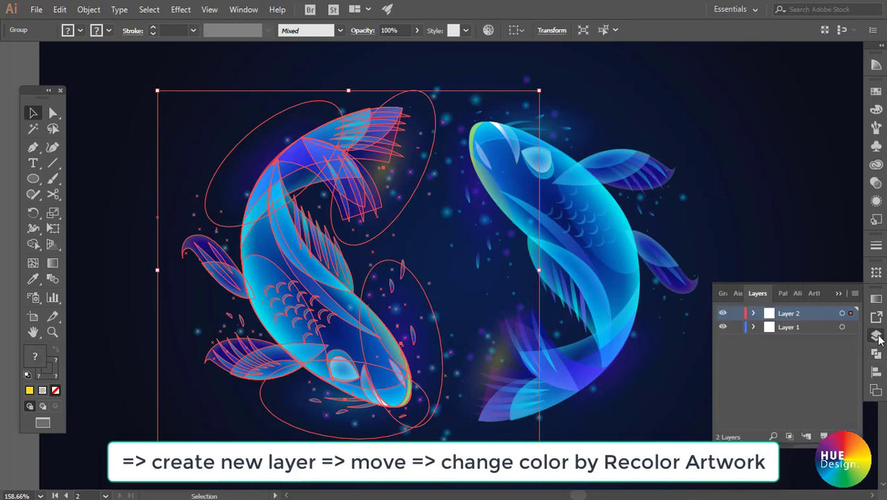
left_click(824, 435)
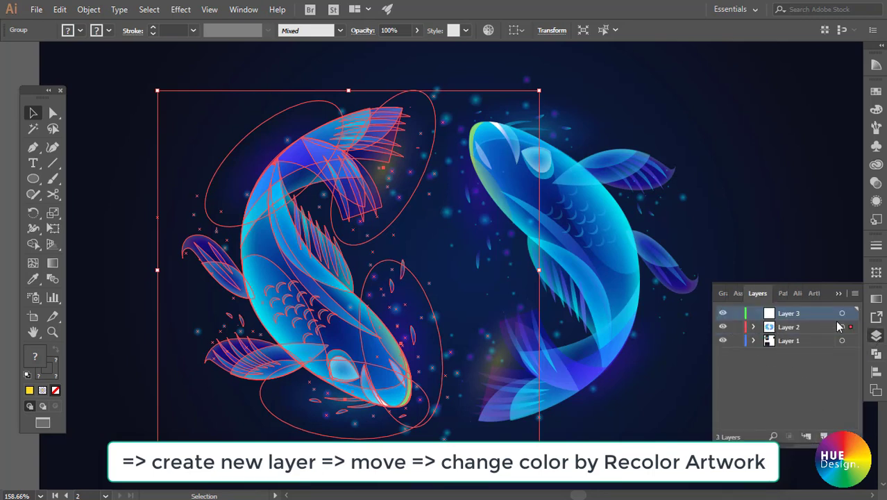
left_click_drag(852, 328, 852, 314)
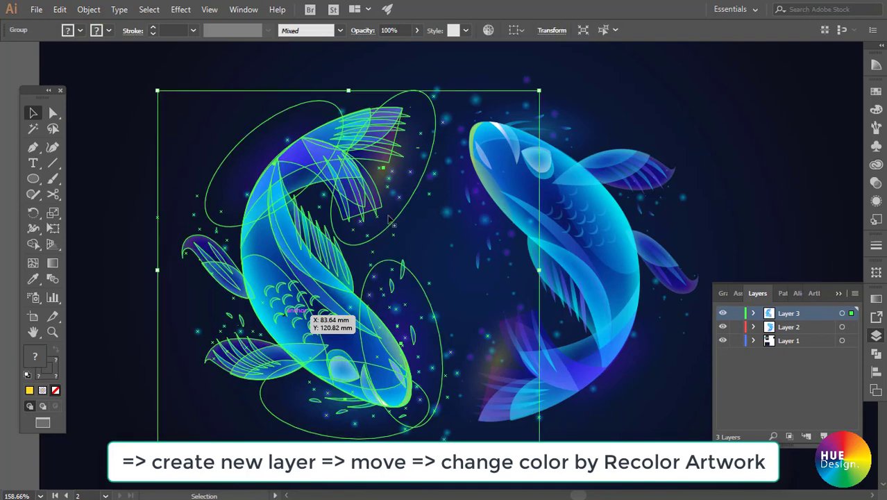
Bring up the Color Guide panel
left_click(877, 110)
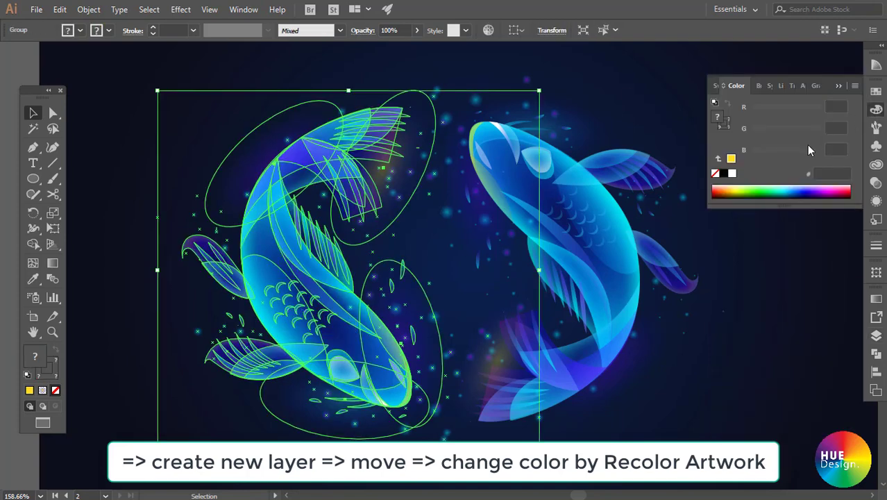
left_click(876, 90)
left_click(876, 65)
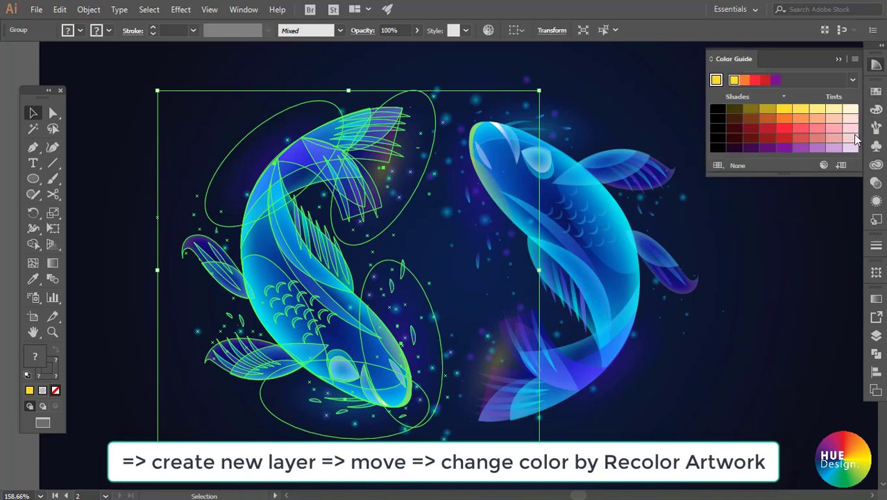
Start recolouring the left koi in Recolor Artwork, adding its white tones as a new colour
left_click(824, 166)
left_click(675, 91)
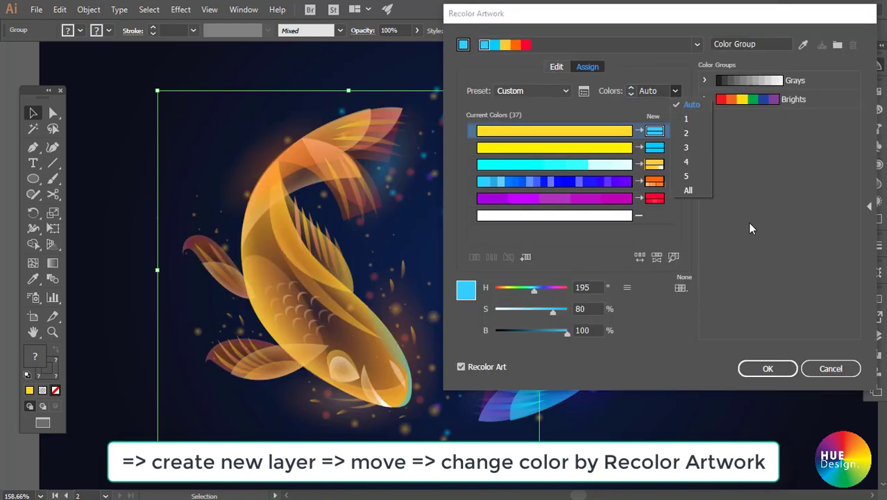
mouse_move(639, 215)
left_click(649, 220)
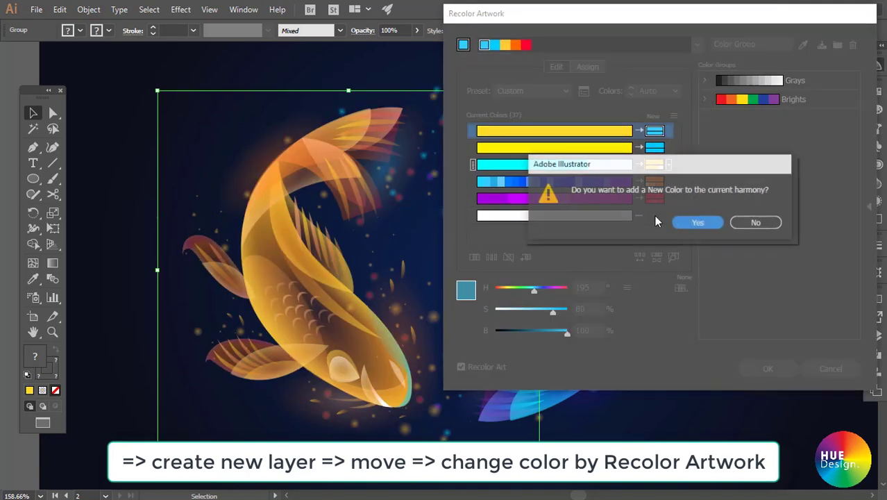
left_click(752, 223)
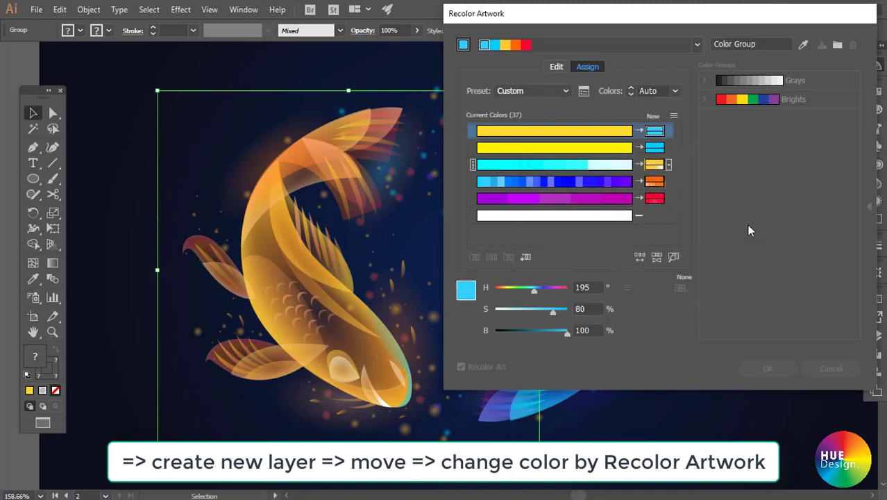
left_click(639, 219)
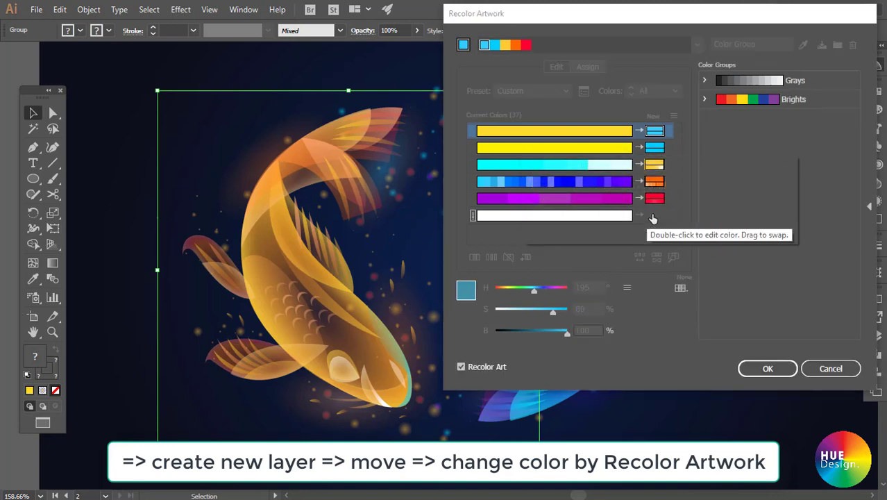
left_click(651, 217)
left_click(691, 224)
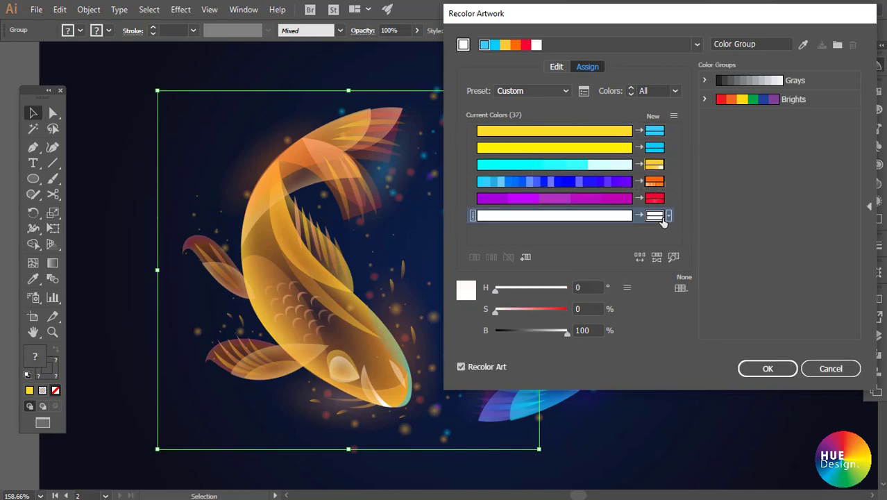
Keep the white tones white and map the purple tones to pure blue #0000ff
double_click(656, 216)
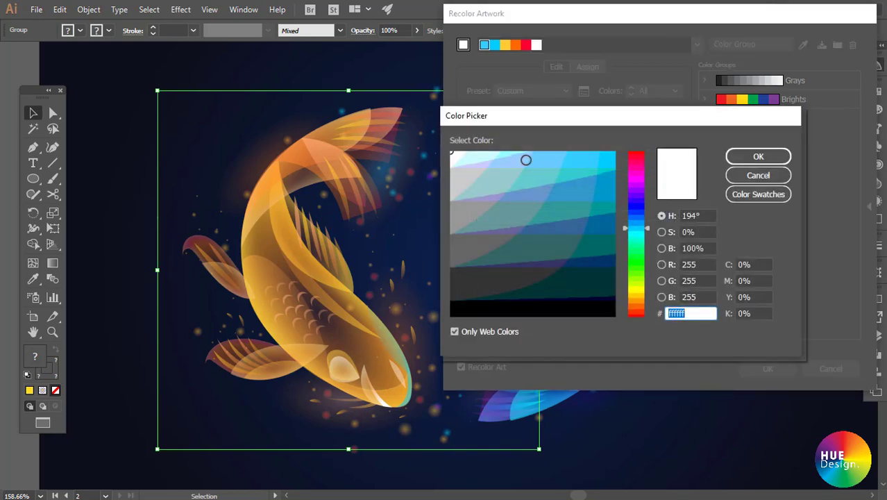
left_click(755, 178)
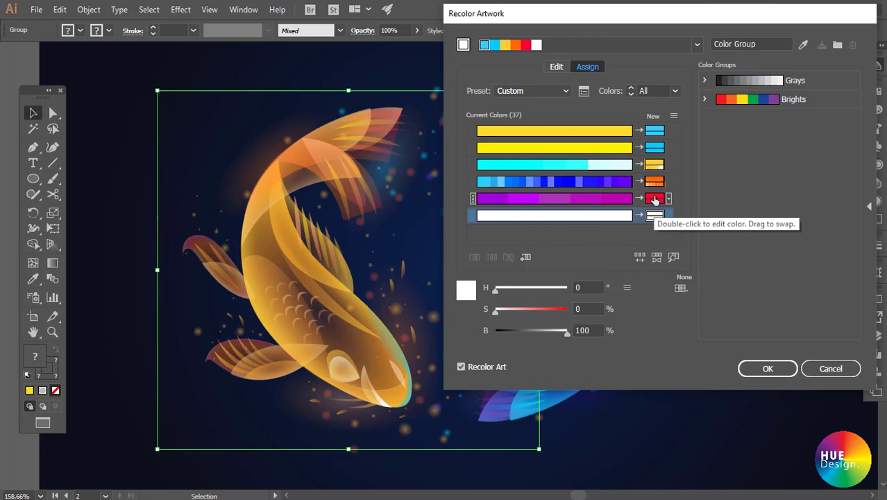
double_click(656, 200)
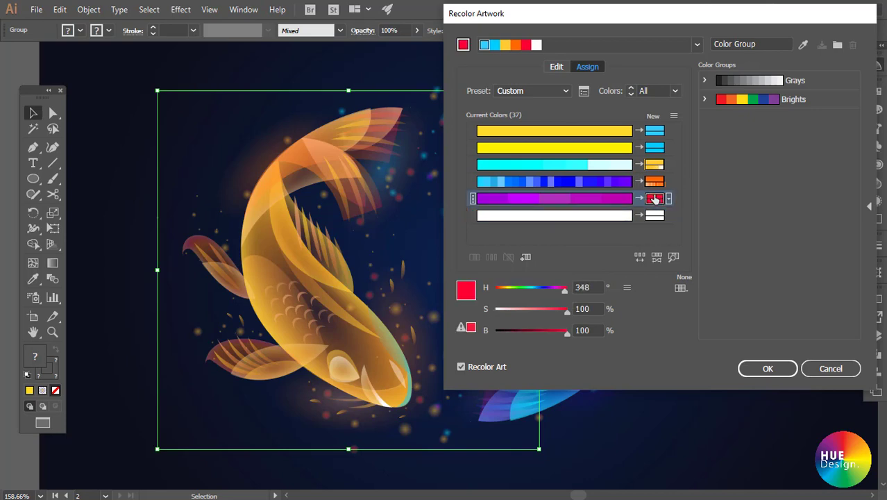
left_click(638, 204)
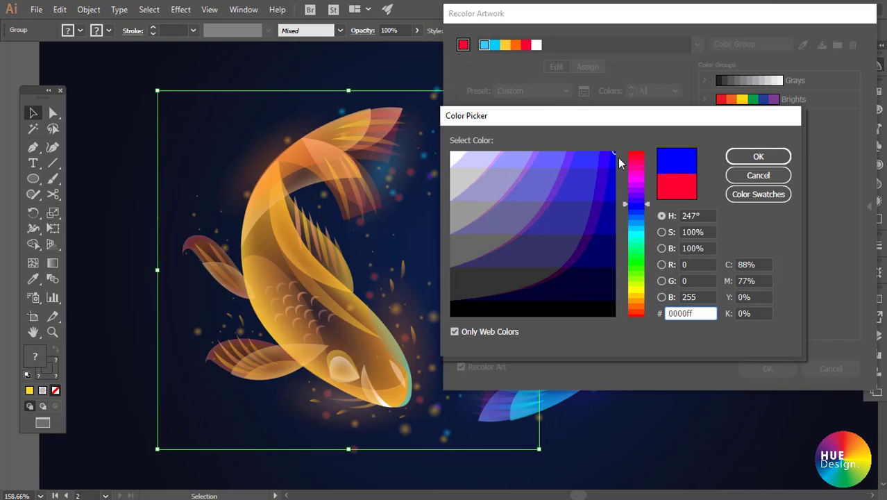
left_click(741, 171)
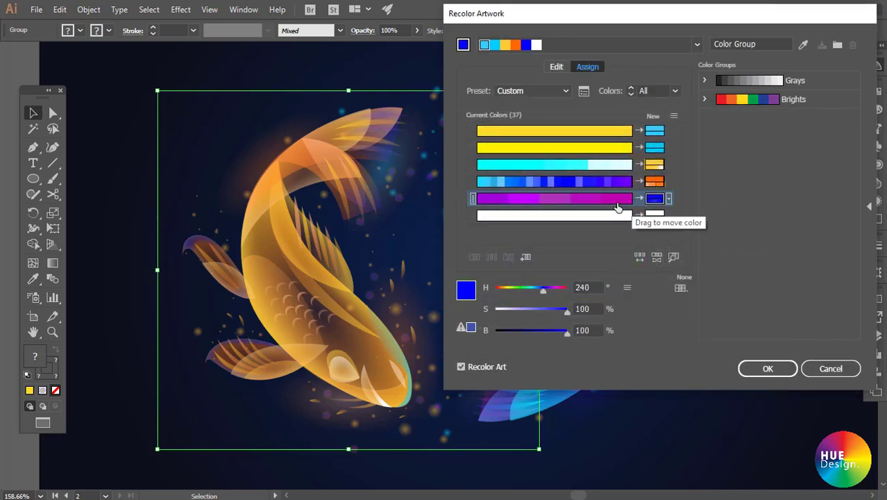
Remap the koi's blue tones to pure red at hue 0°
double_click(656, 181)
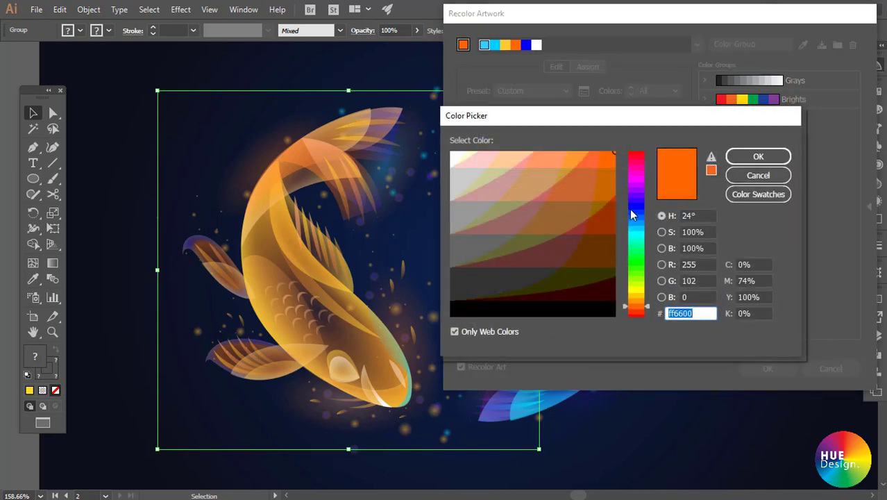
left_click(638, 317)
left_click(736, 160)
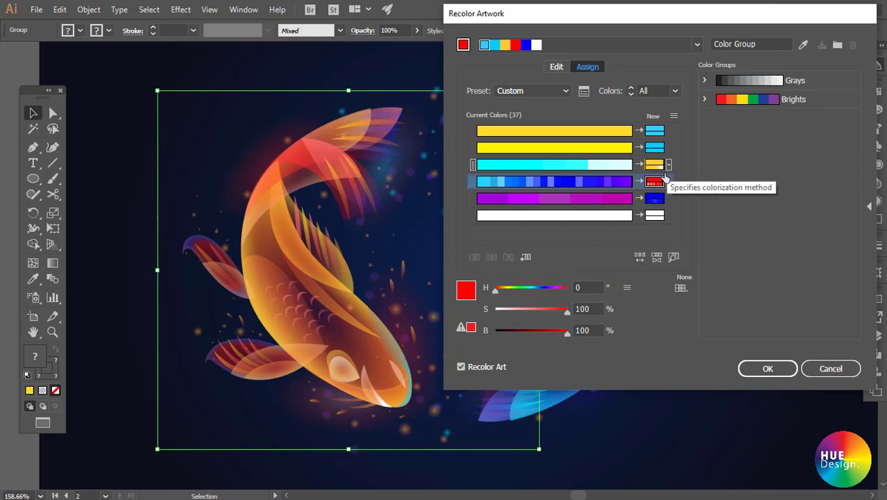
Remap the koi's cyan tones to golden yellow ffcc00
double_click(653, 164)
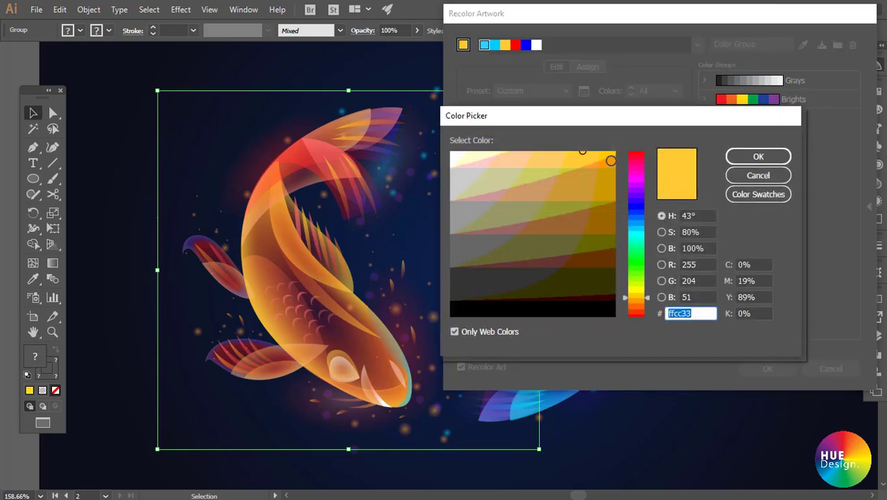
left_click(642, 306)
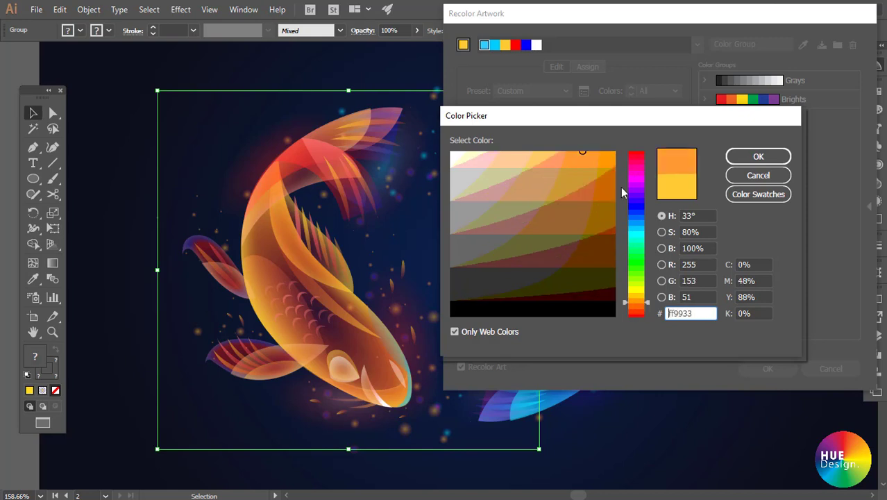
left_click(609, 160)
left_click(756, 157)
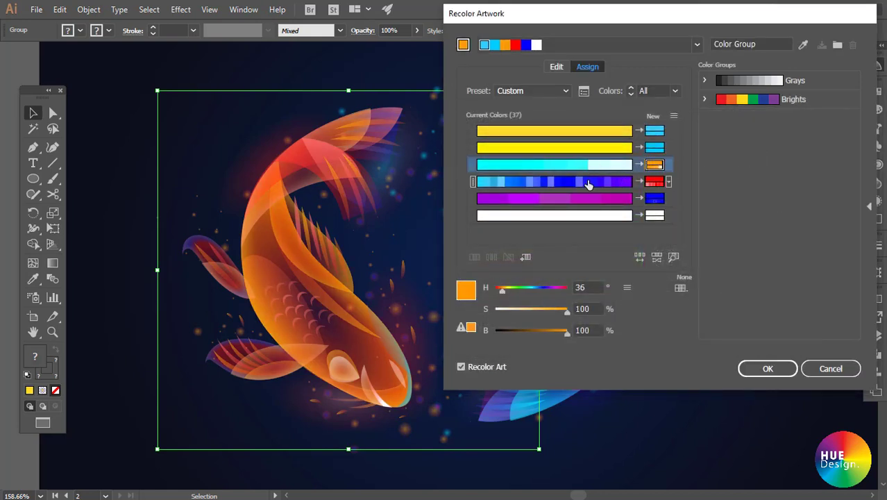
double_click(654, 165)
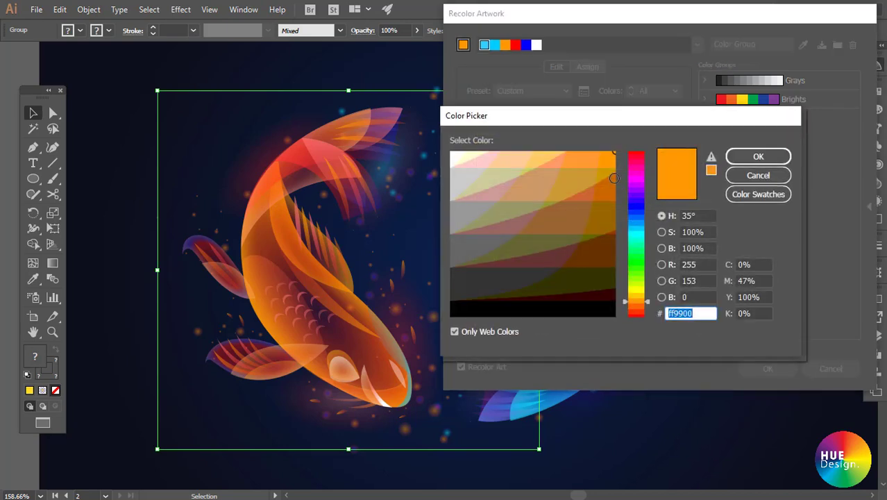
left_click(639, 292)
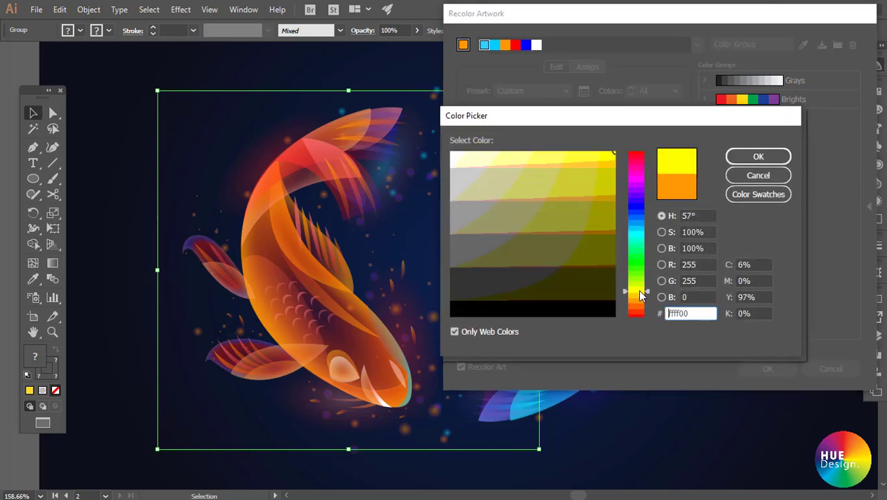
left_click(643, 297)
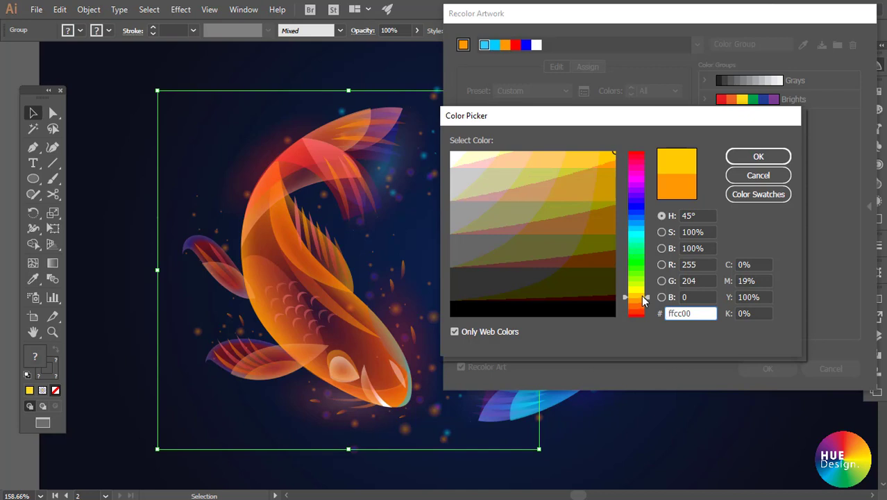
left_click(608, 155)
left_click(750, 161)
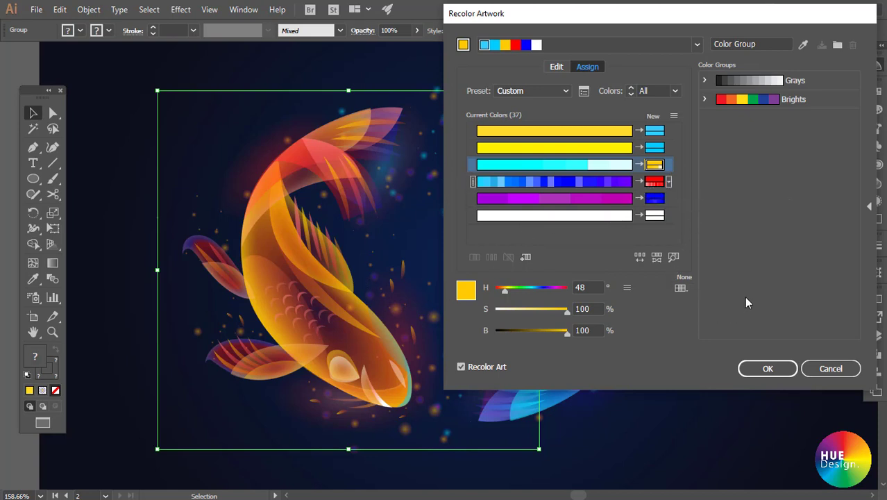
Apply the orange-red recolour to the left koi, deselect, zoom out and collapse the Color Guide
left_click(768, 368)
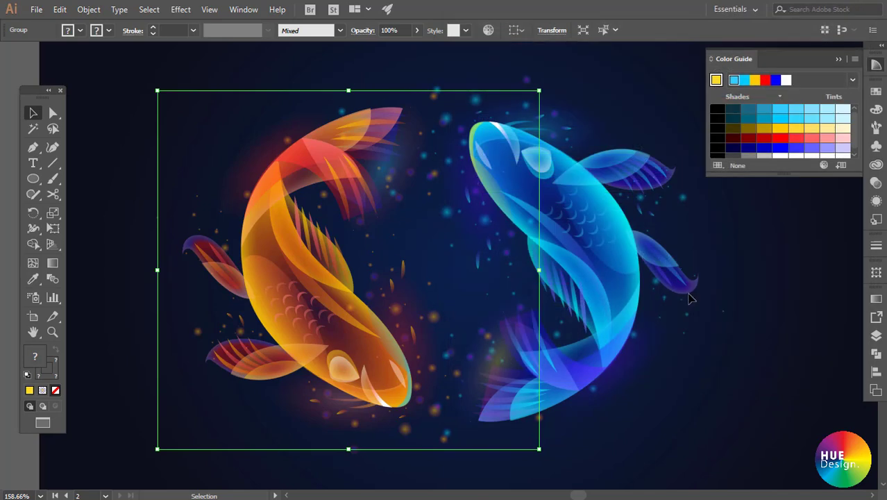
left_click(744, 306)
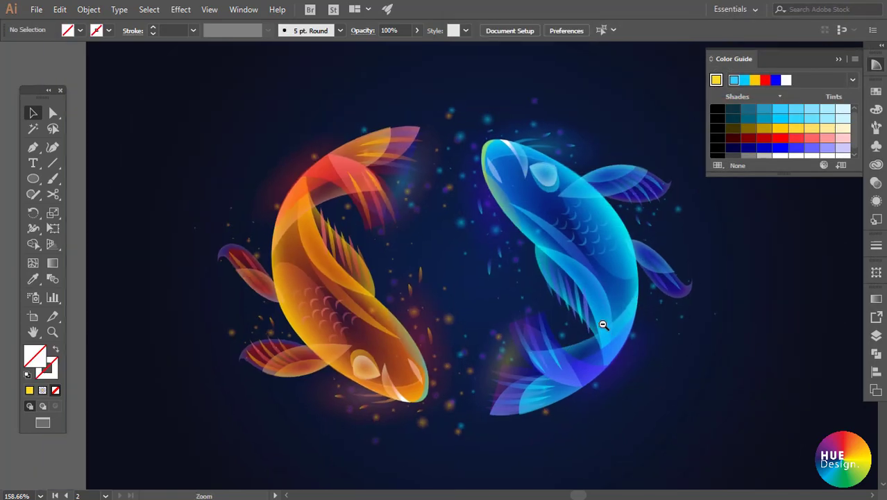
scroll(519, 303, "down", 2)
scroll(495, 306, "down", 1)
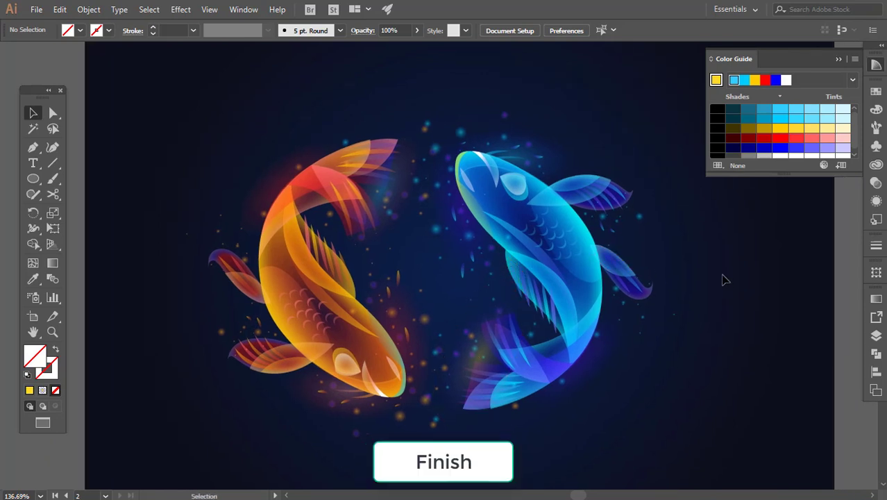
left_click(838, 61)
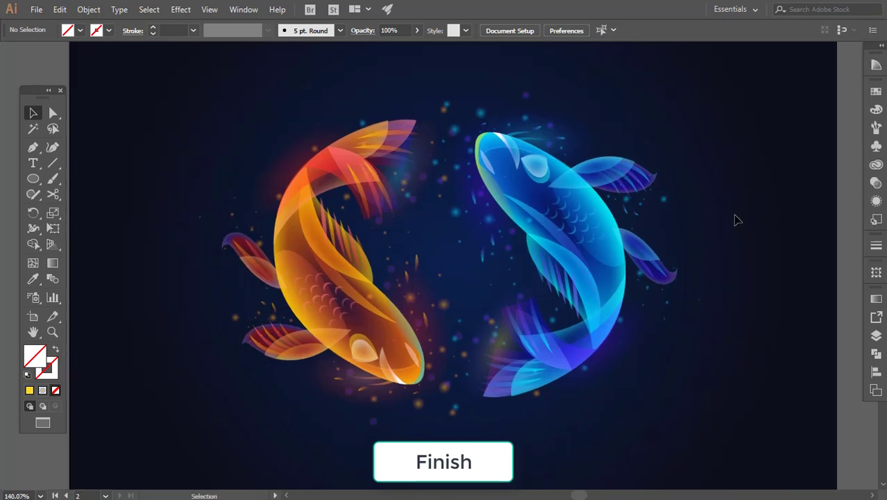